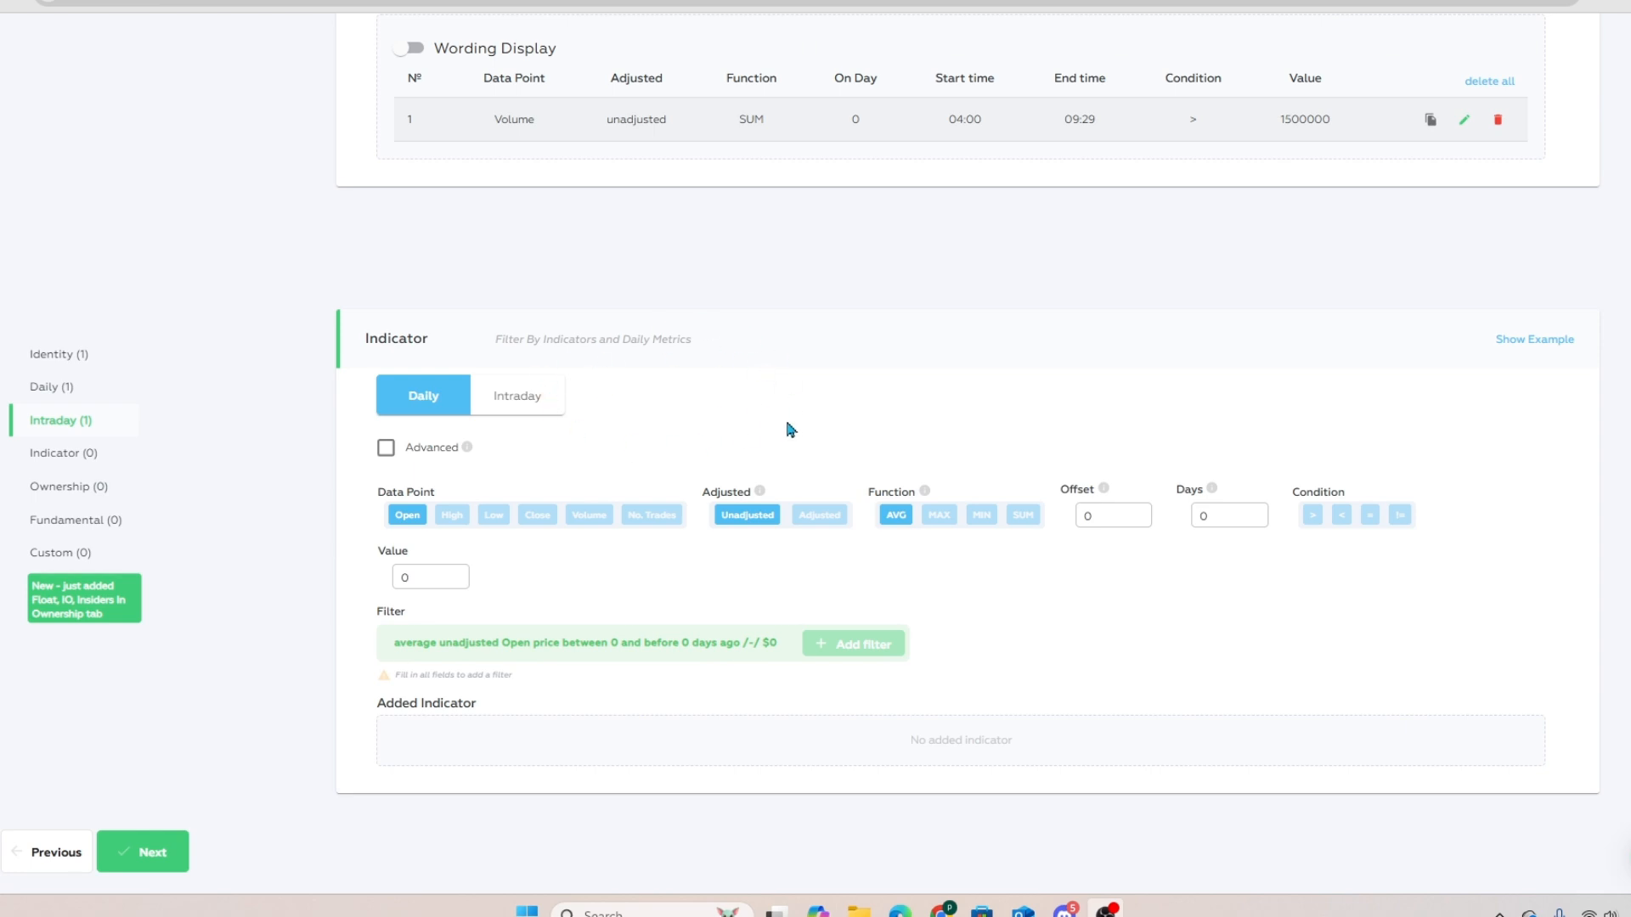
Step: Add a Fundamental filter for companies with a Market Cap < 500000000
{"action": "scroll", "coordinate": [709, 437], "scroll_direction": "down", "scroll_amount": 5}
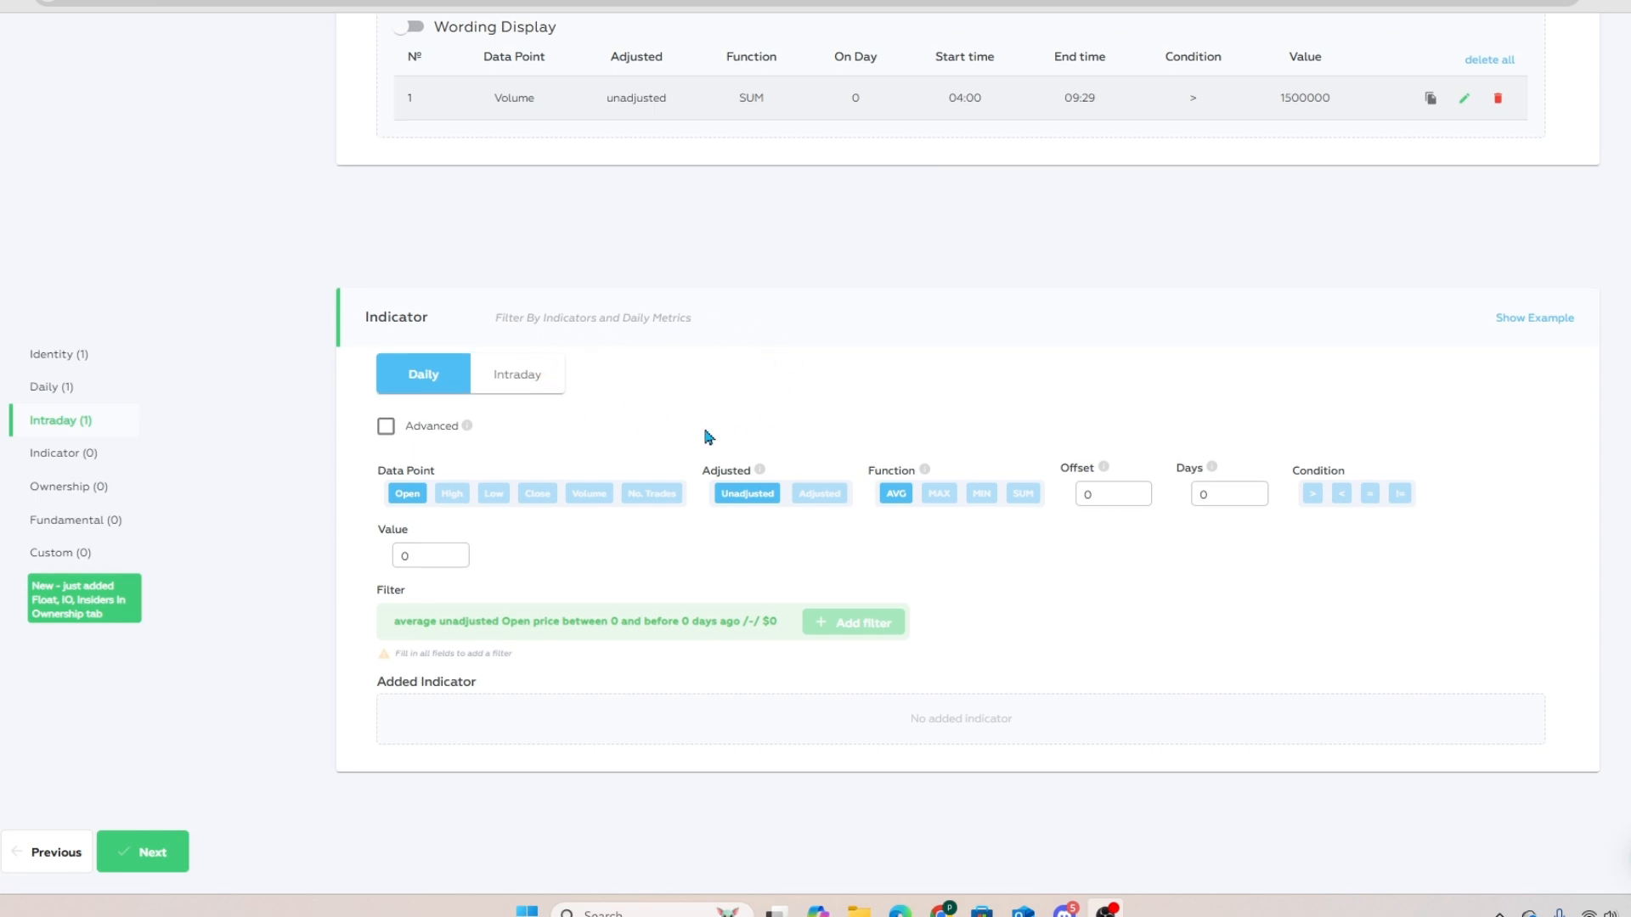
{"action": "scroll", "coordinate": [710, 438], "scroll_direction": "down", "scroll_amount": 1}
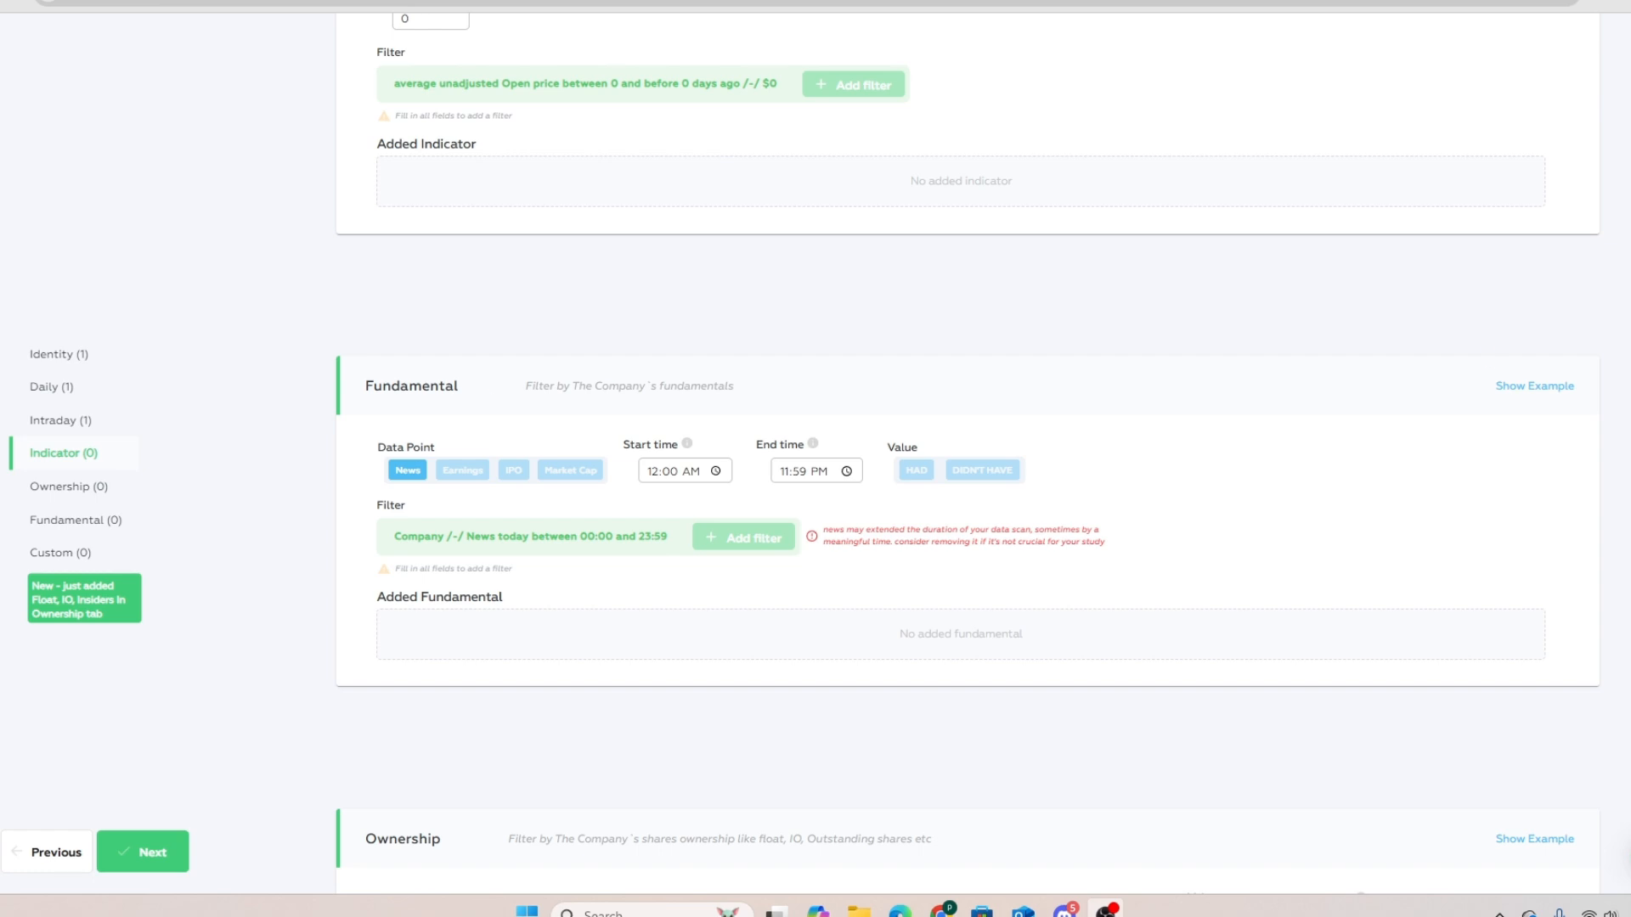
{"action": "left_click", "coordinate": [567, 472]}
{"action": "left_click", "coordinate": [671, 470]}
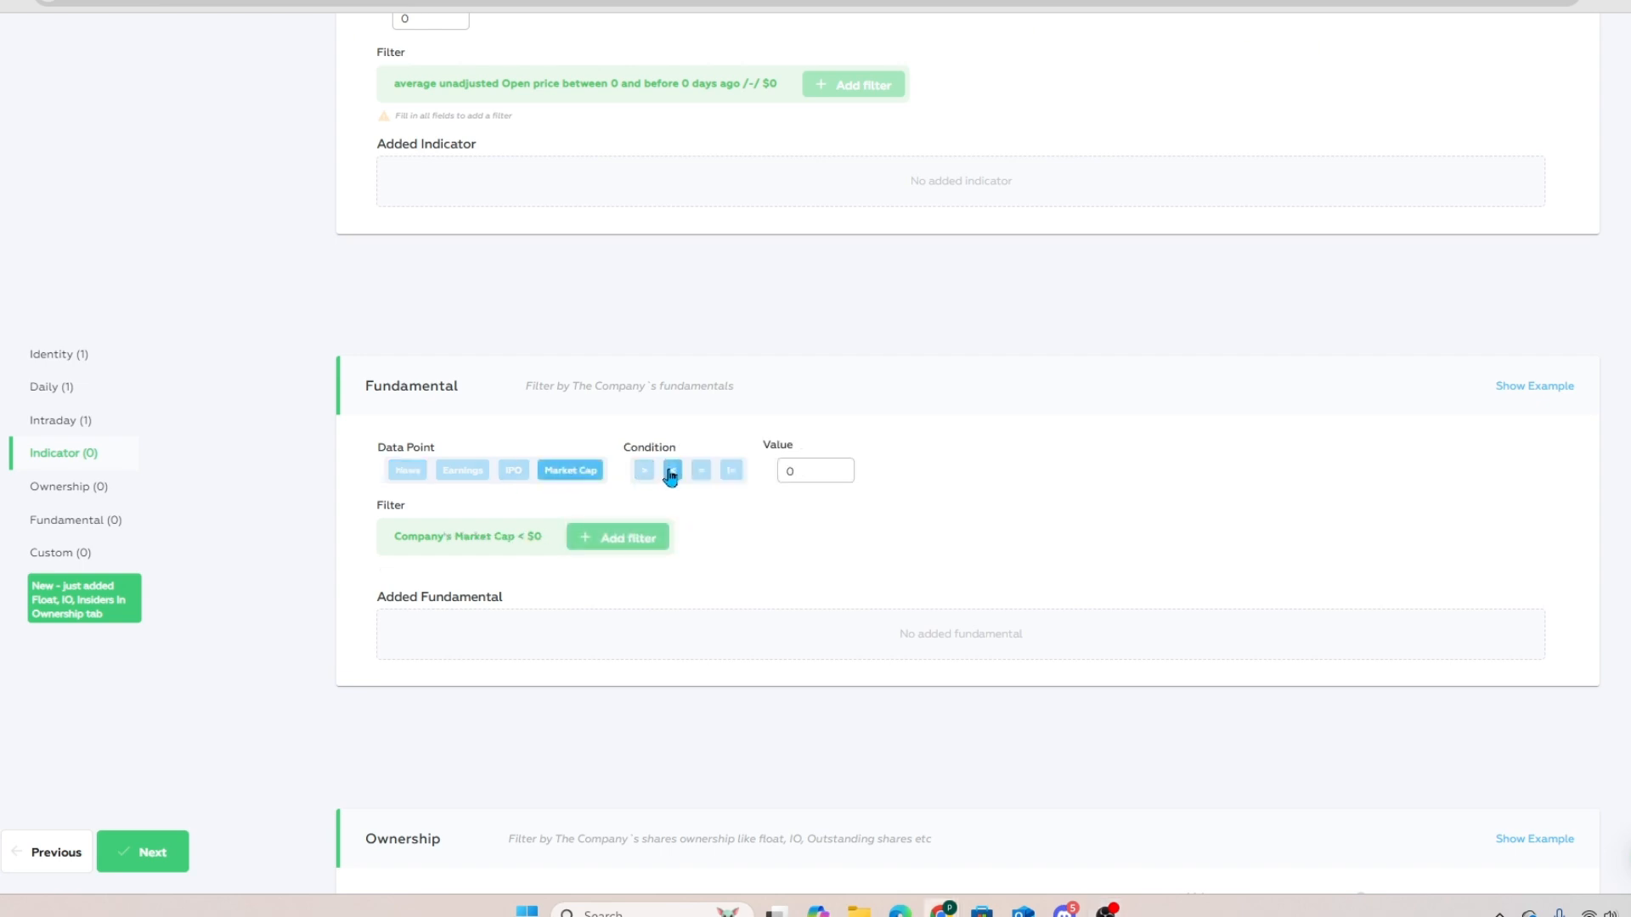
{"action": "left_click", "coordinate": [807, 481]}
{"action": "key", "text": "BackSpace"}
{"action": "type", "text": "5"}
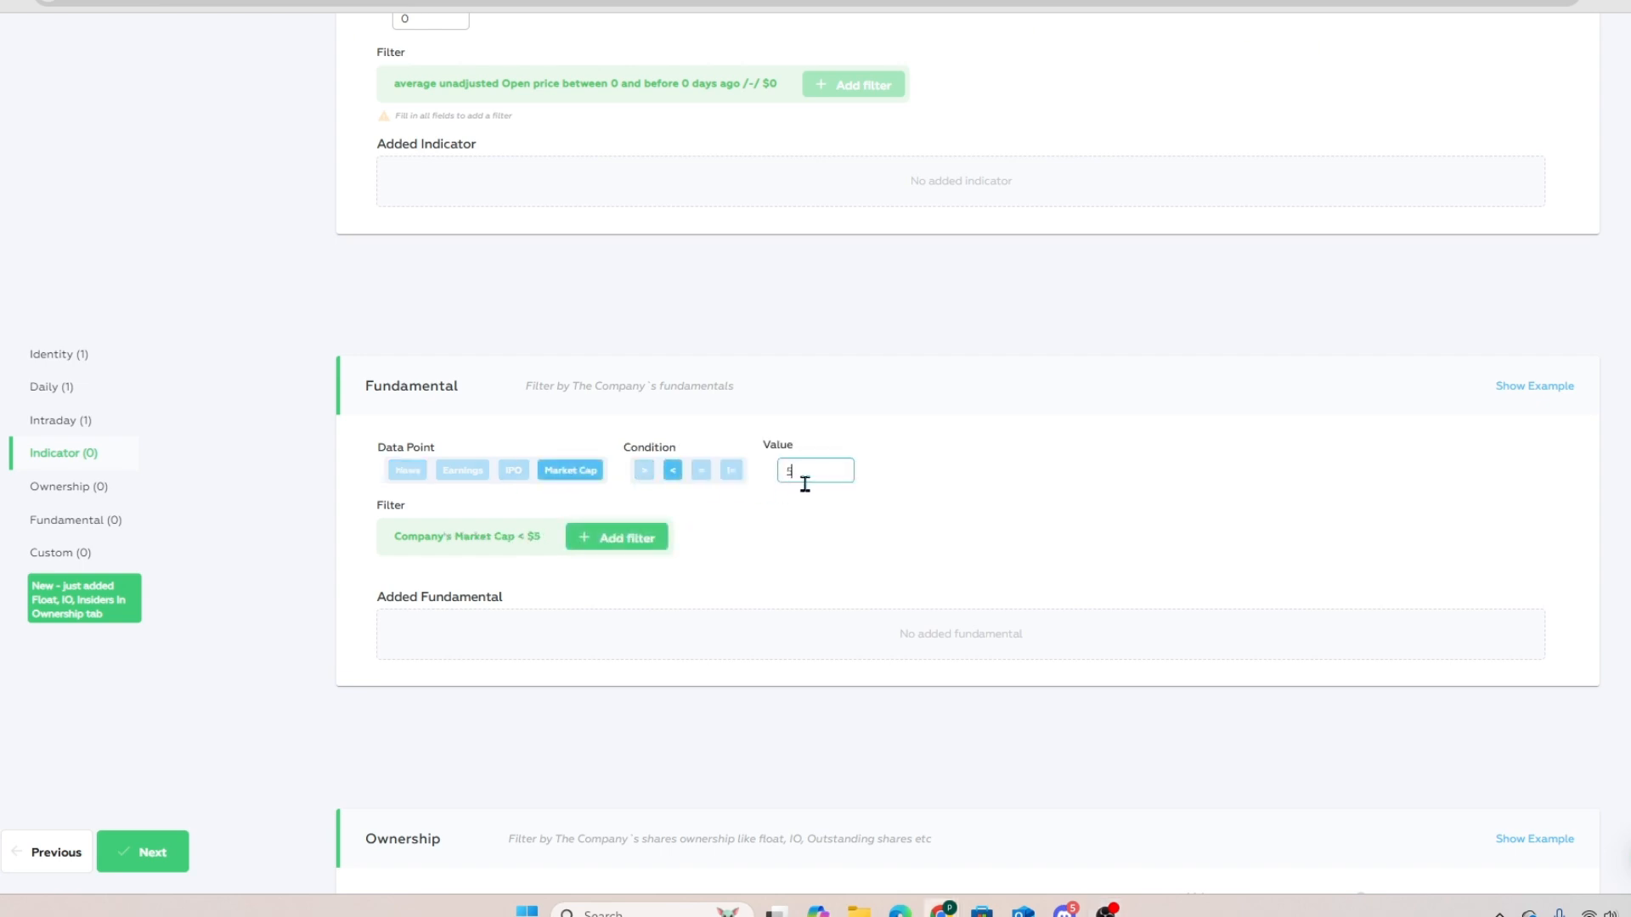
{"action": "type", "text": "0000"}
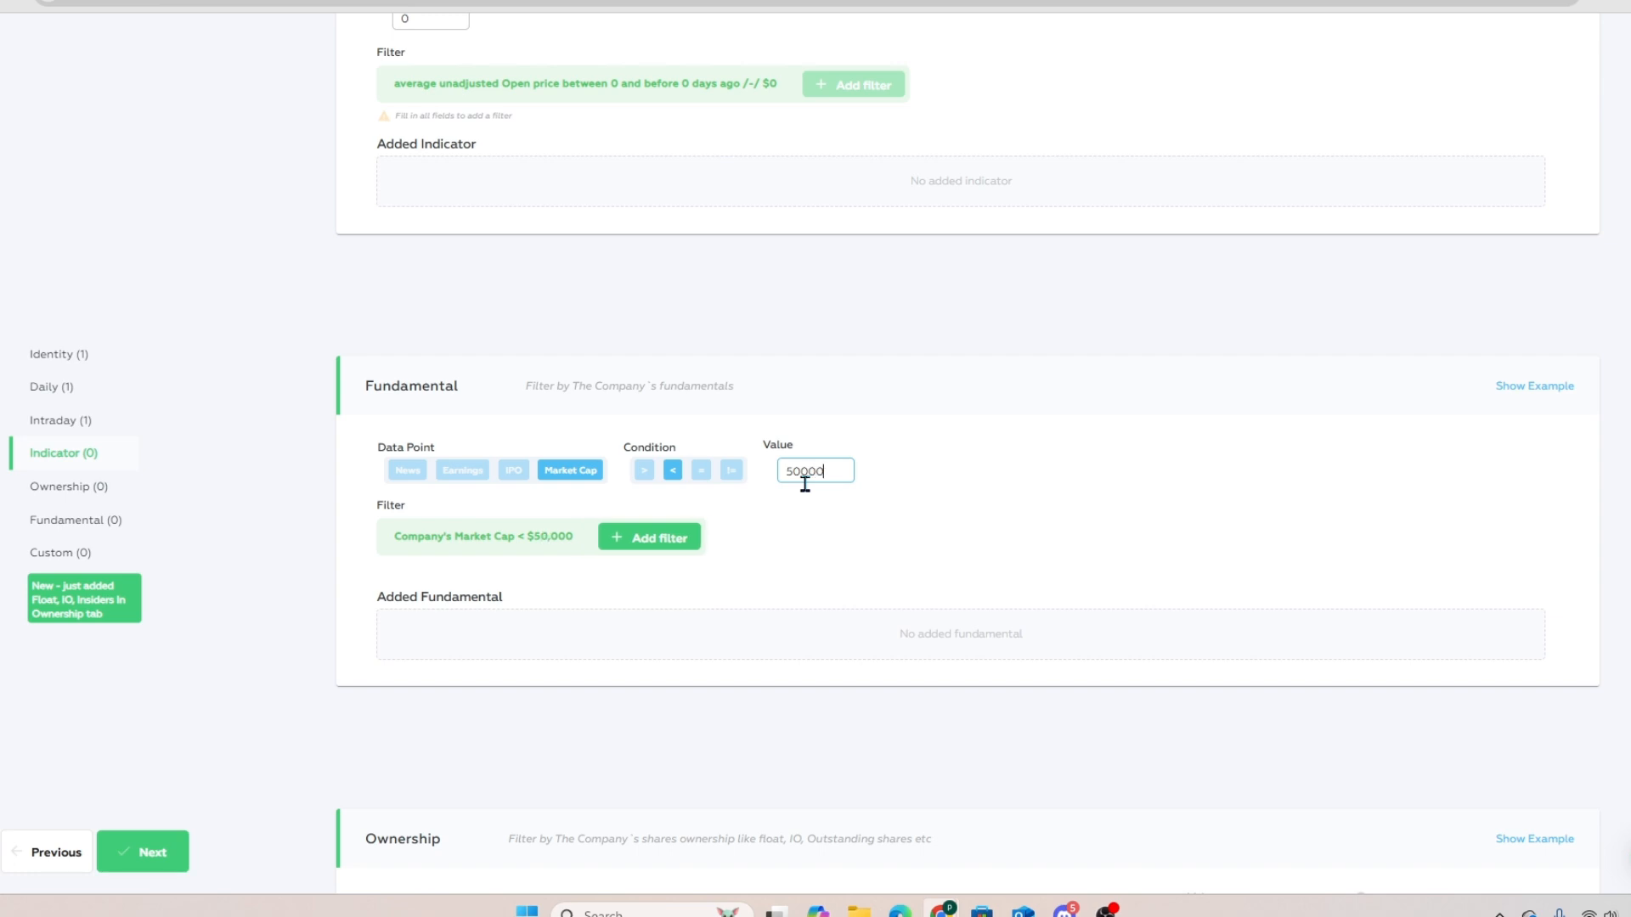
{"action": "type", "text": "0000"}
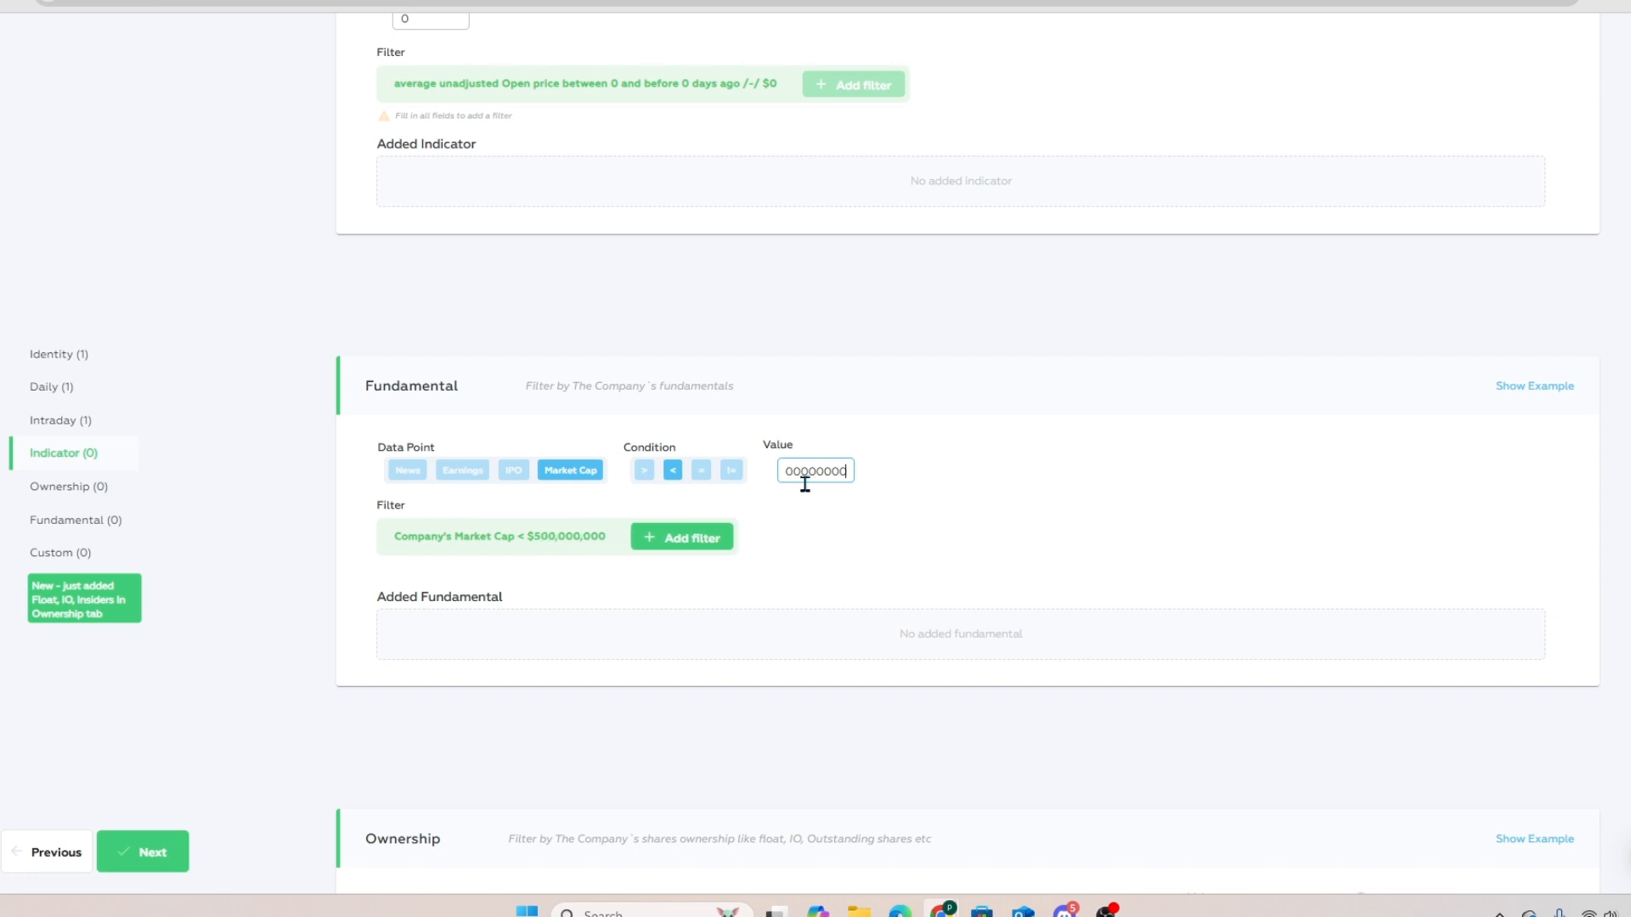
{"action": "left_click", "coordinate": [689, 536]}
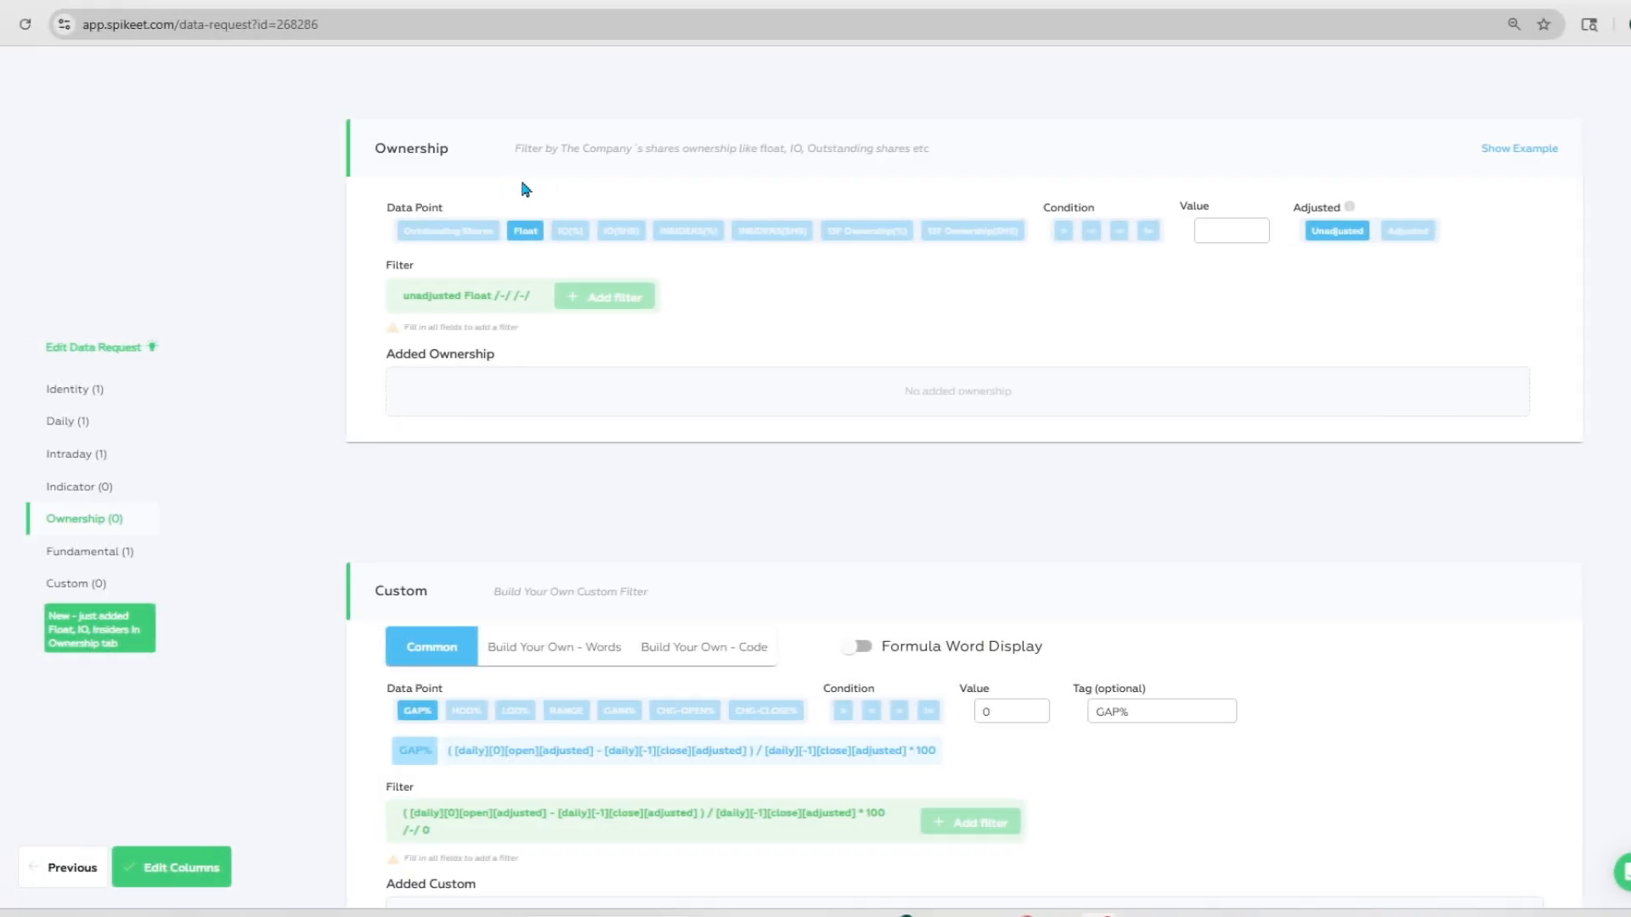
Step: Add an Ownership filter for unadjusted Float > 500000
{"action": "left_click", "coordinate": [1064, 230]}
{"action": "left_click", "coordinate": [1219, 231]}
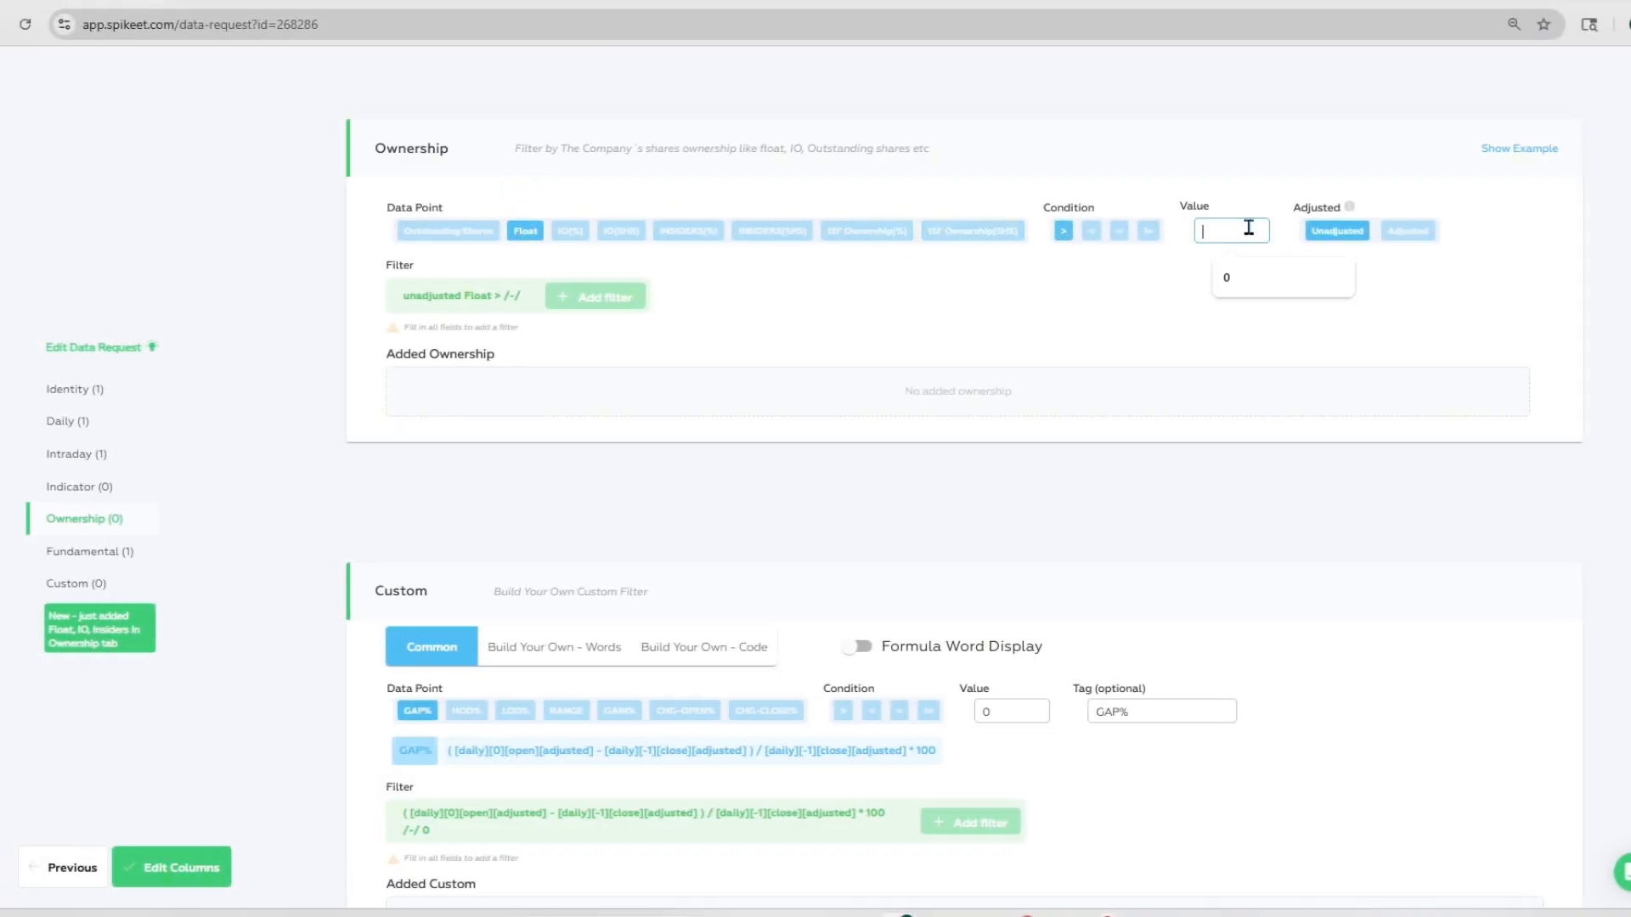
{"action": "type", "text": "500000"}
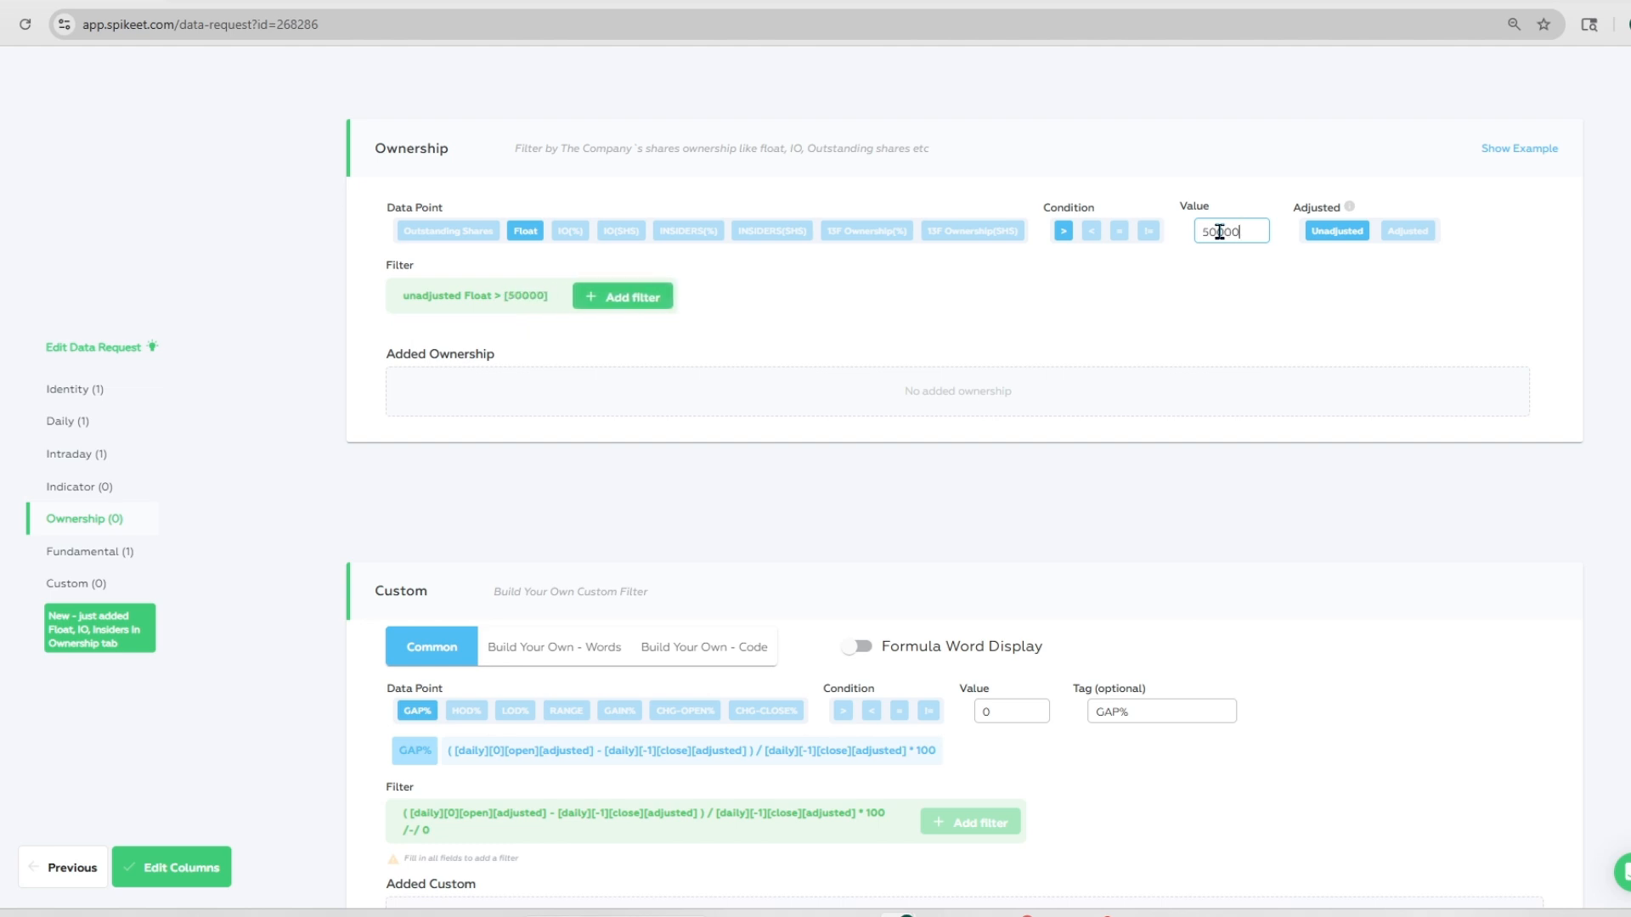
{"action": "left_click", "coordinate": [608, 299]}
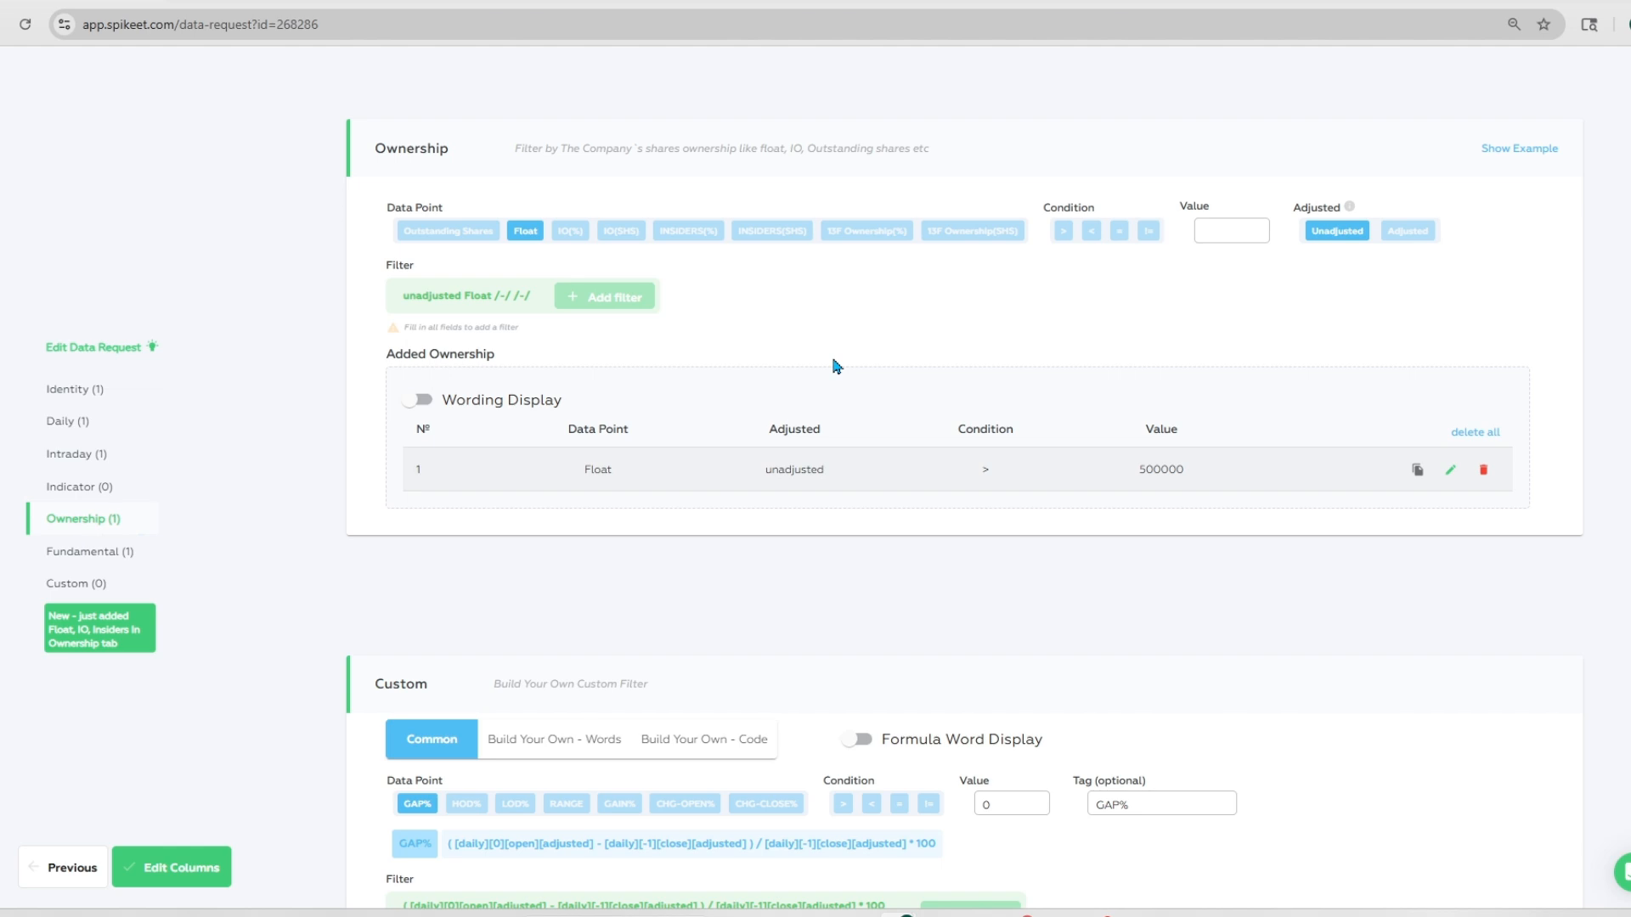
Step: Add a common Custom filter for GAP% > 40
{"action": "scroll", "coordinate": [837, 365], "scroll_direction": "down", "scroll_amount": 3}
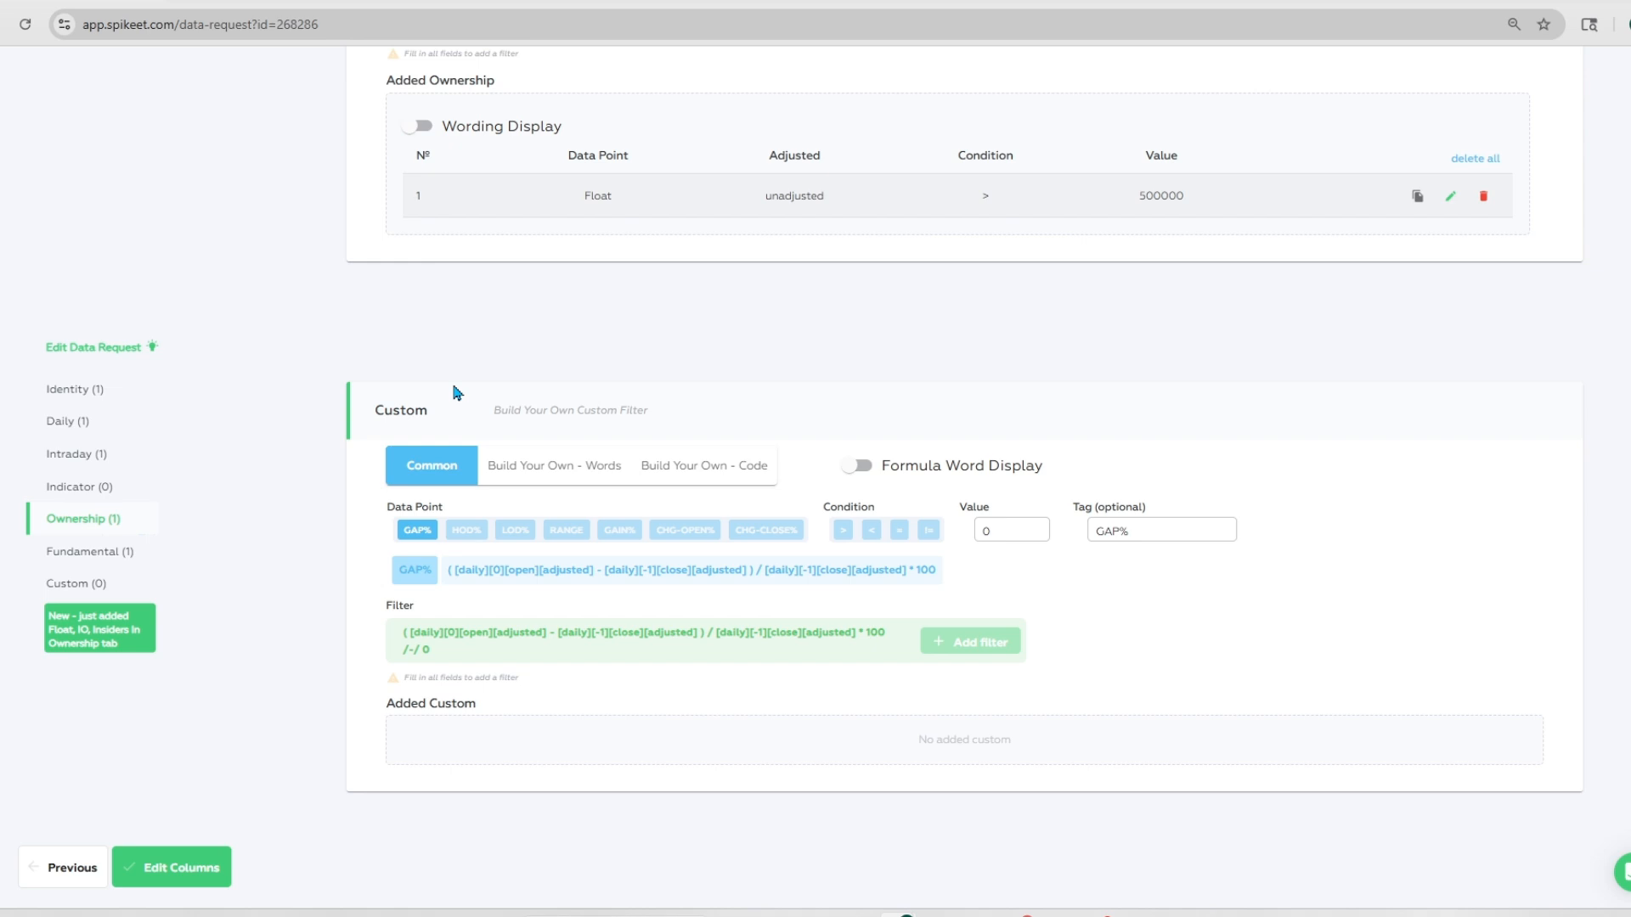
{"action": "left_click", "coordinate": [838, 535]}
{"action": "left_click_drag", "start_coordinate": [998, 530], "coordinate": [980, 520]}
{"action": "key", "text": "BackSpace"}
{"action": "type", "text": "40"}
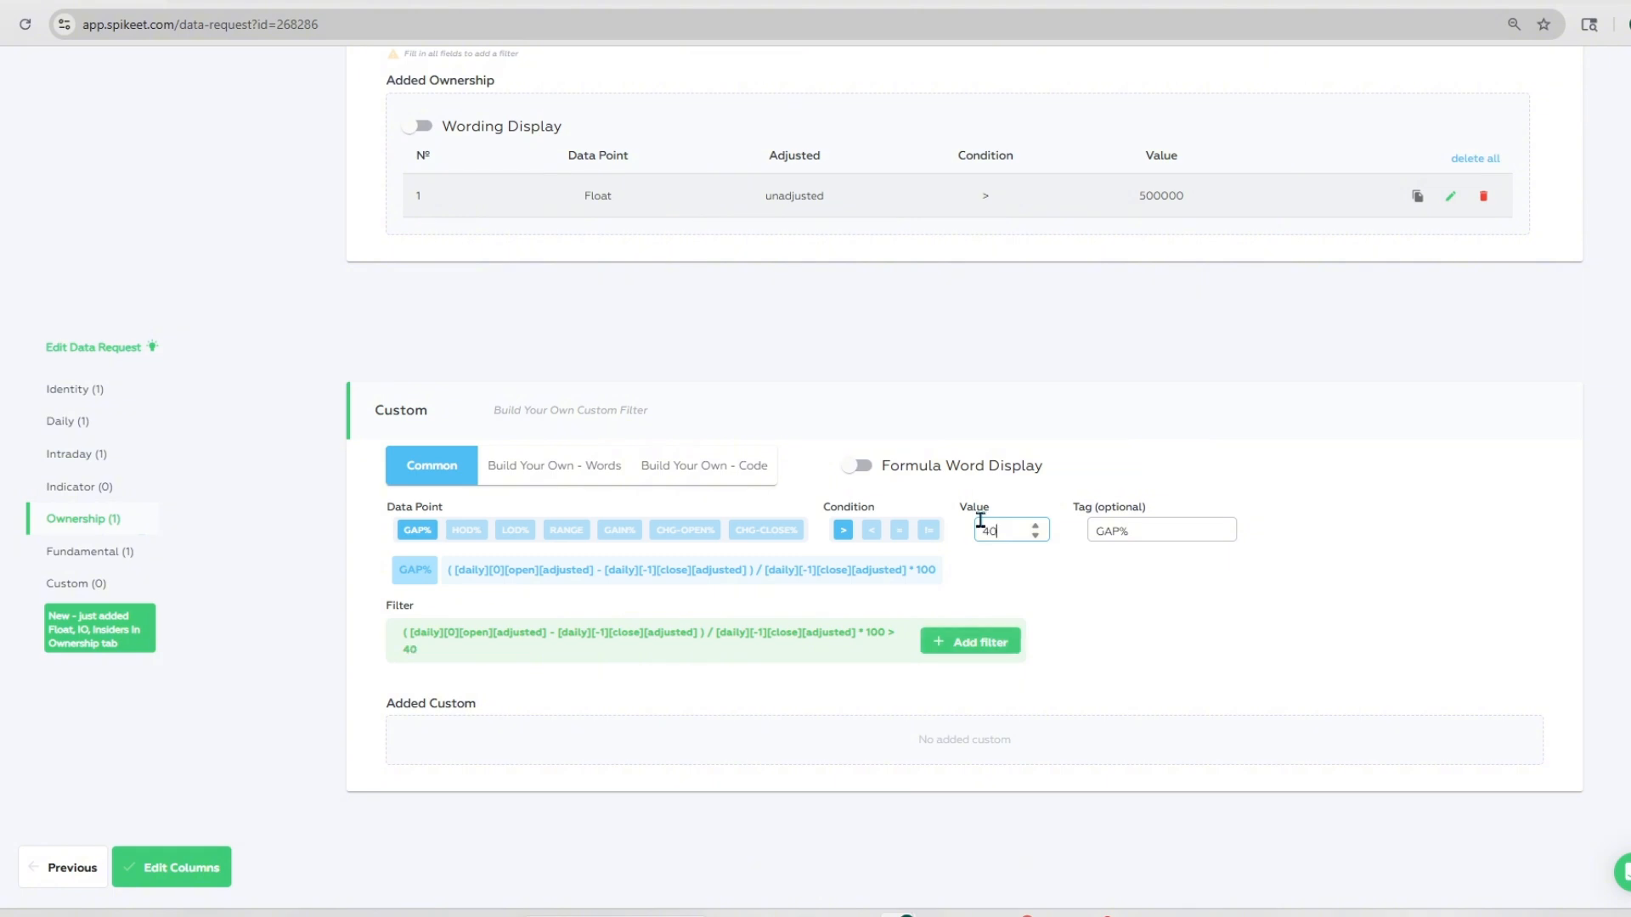
{"action": "left_click", "coordinate": [1011, 646]}
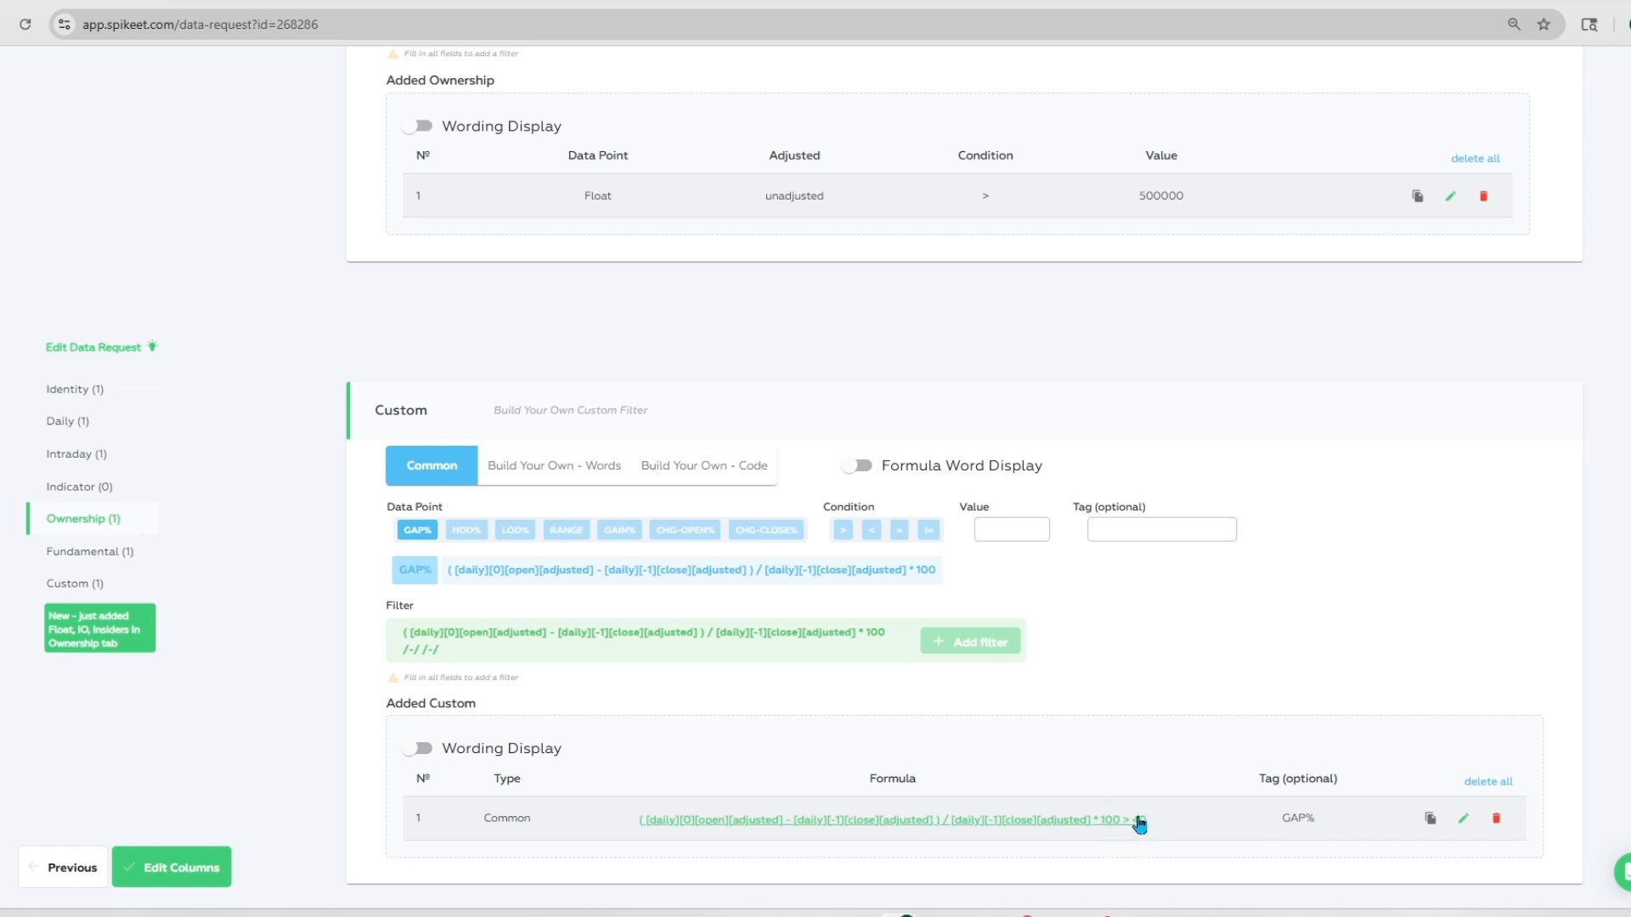
Step: Look up "pre" in the words-based custom formula builder and copy the code of the Premarket volume data point
{"action": "left_click", "coordinate": [1160, 520]}
{"action": "left_click", "coordinate": [546, 470]}
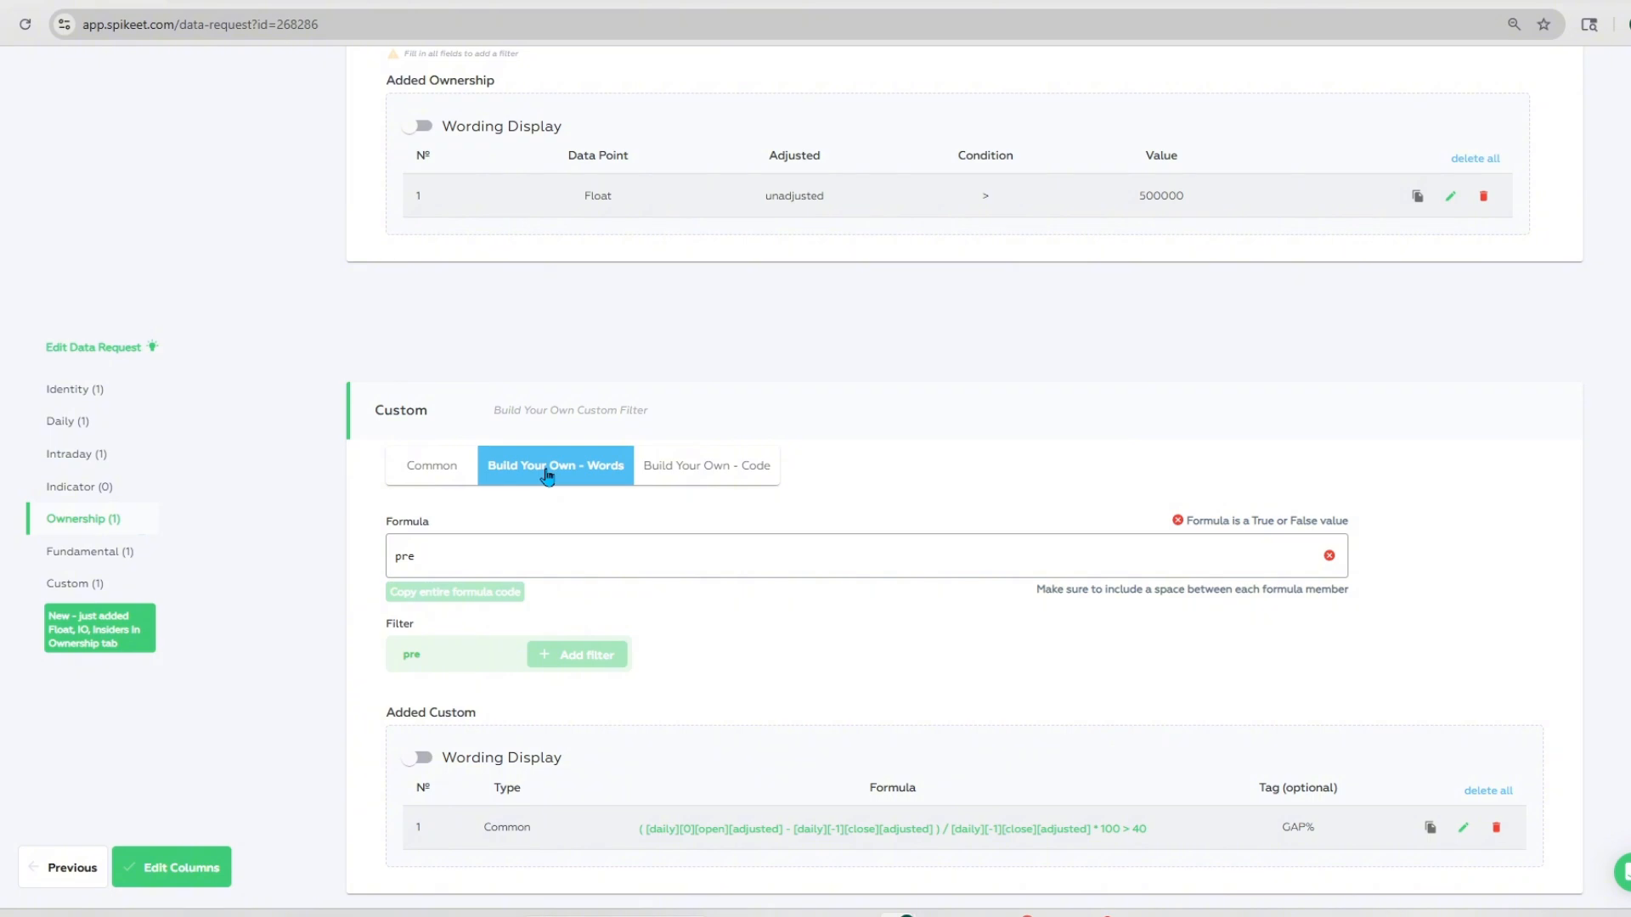
{"action": "left_click", "coordinate": [538, 562]}
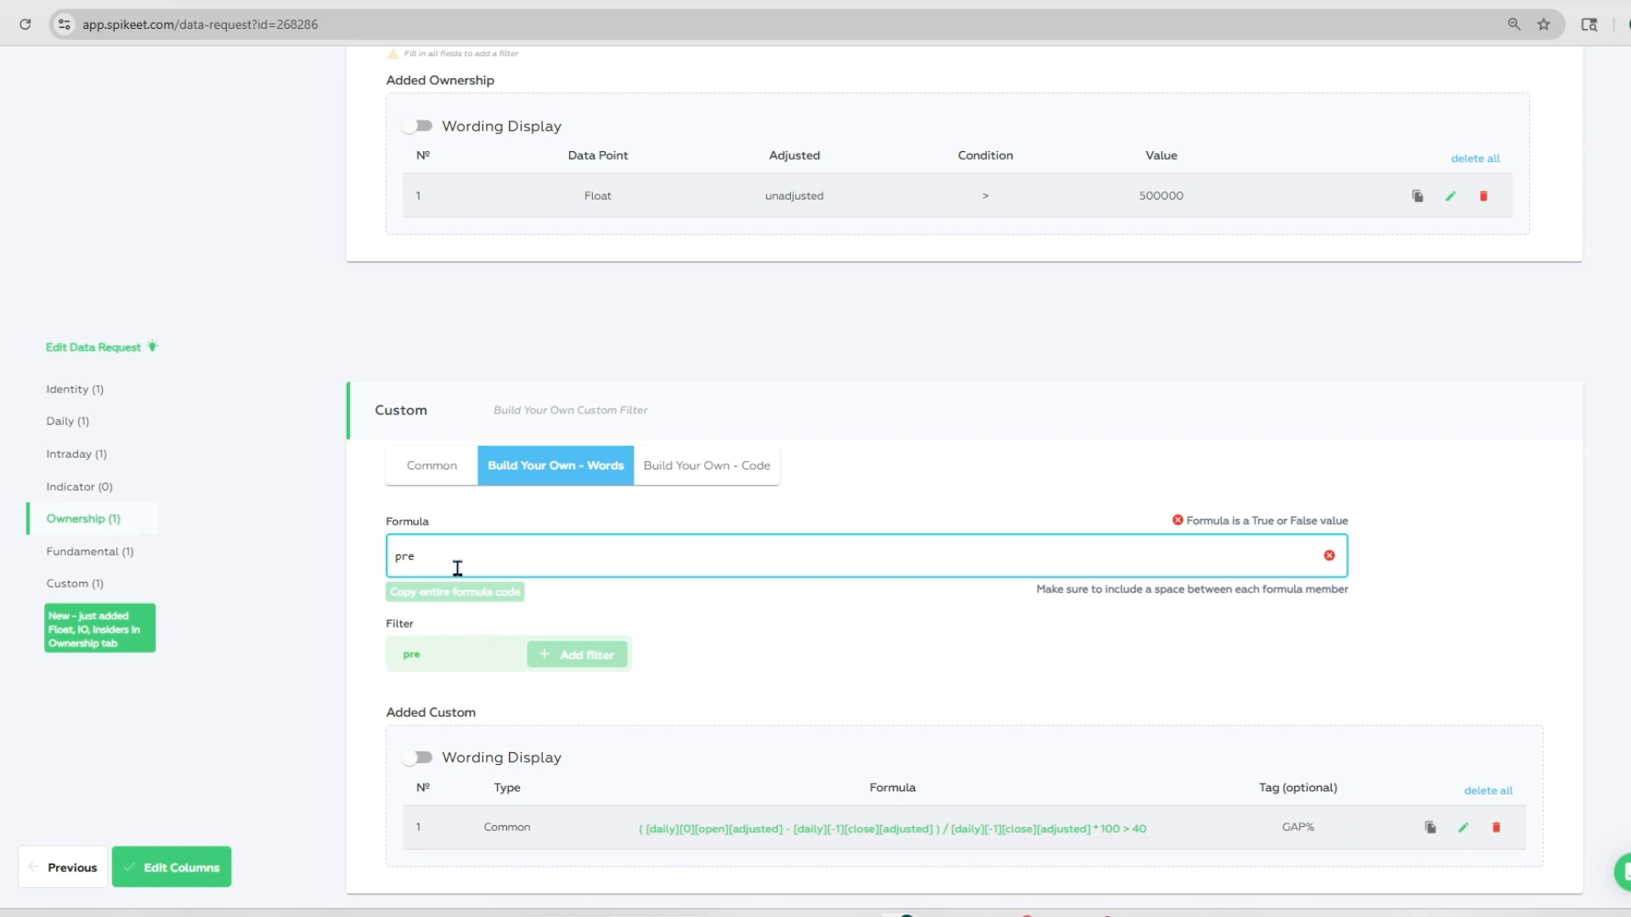
{"action": "key", "text": "BackSpace"}
{"action": "key", "text": "BackSpace"}
{"action": "key", "text": "BackSpace"}
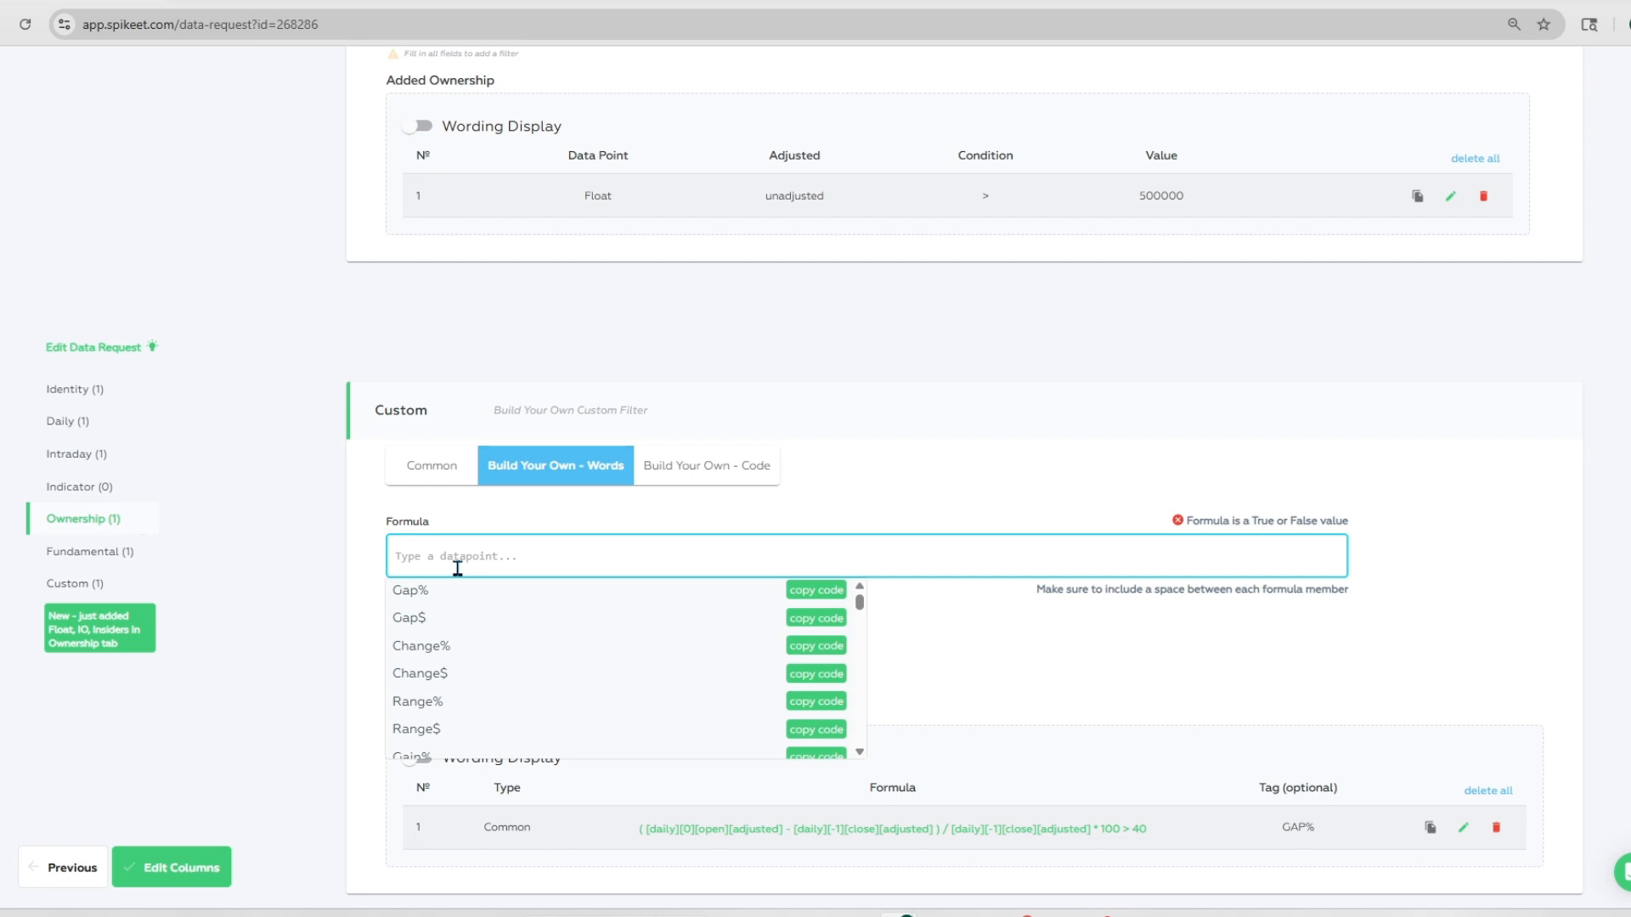
{"action": "type", "text": "pre"}
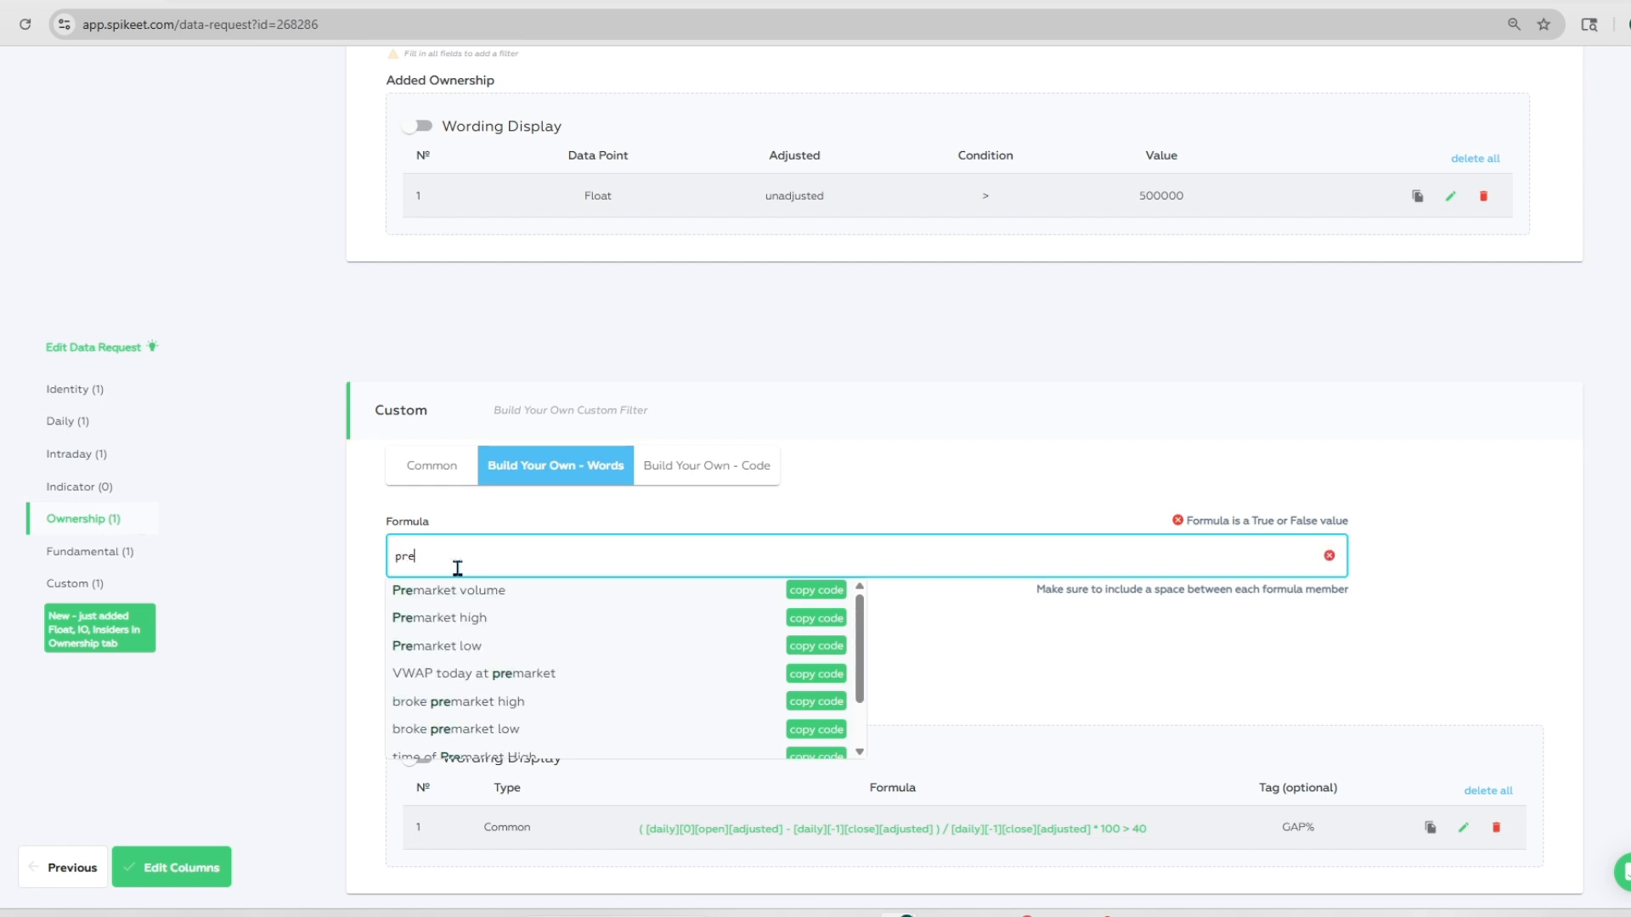
{"action": "mouse_move", "coordinate": [647, 606]}
{"action": "left_click", "coordinate": [825, 595]}
Step: Add a code-based Custom filter using the copied premarket volume code: [intraday][0][04:00][09:29][SUM][volume][unadjusted] > 1500000
{"action": "left_click", "coordinate": [680, 473]}
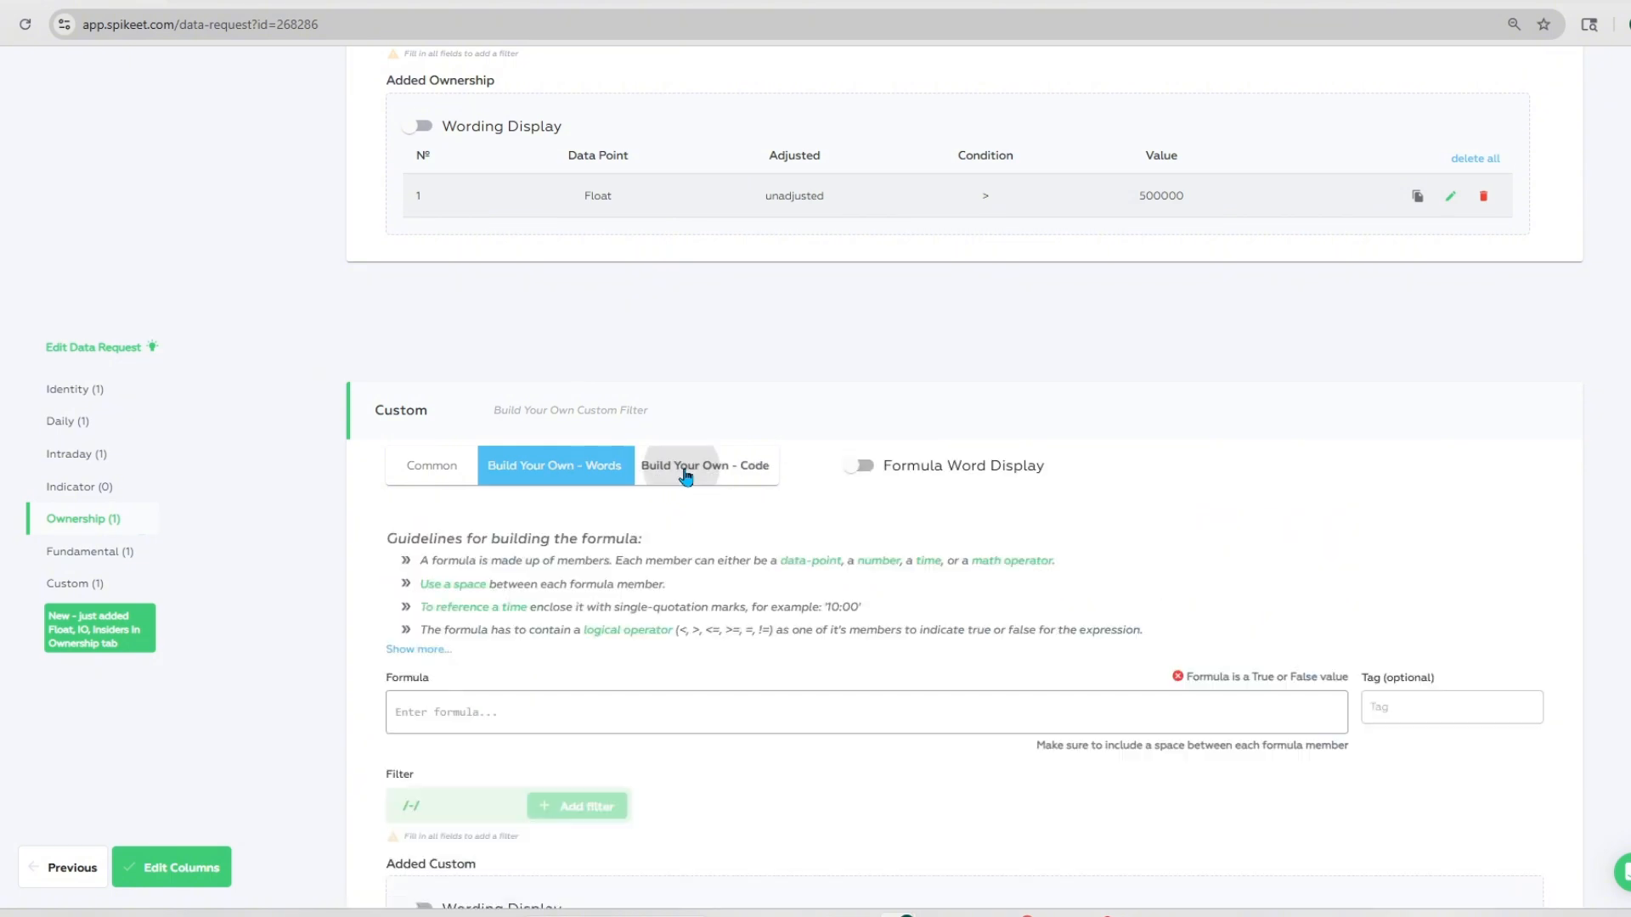
{"action": "scroll", "coordinate": [667, 484], "scroll_direction": "down", "scroll_amount": 2}
{"action": "left_click", "coordinate": [482, 531]}
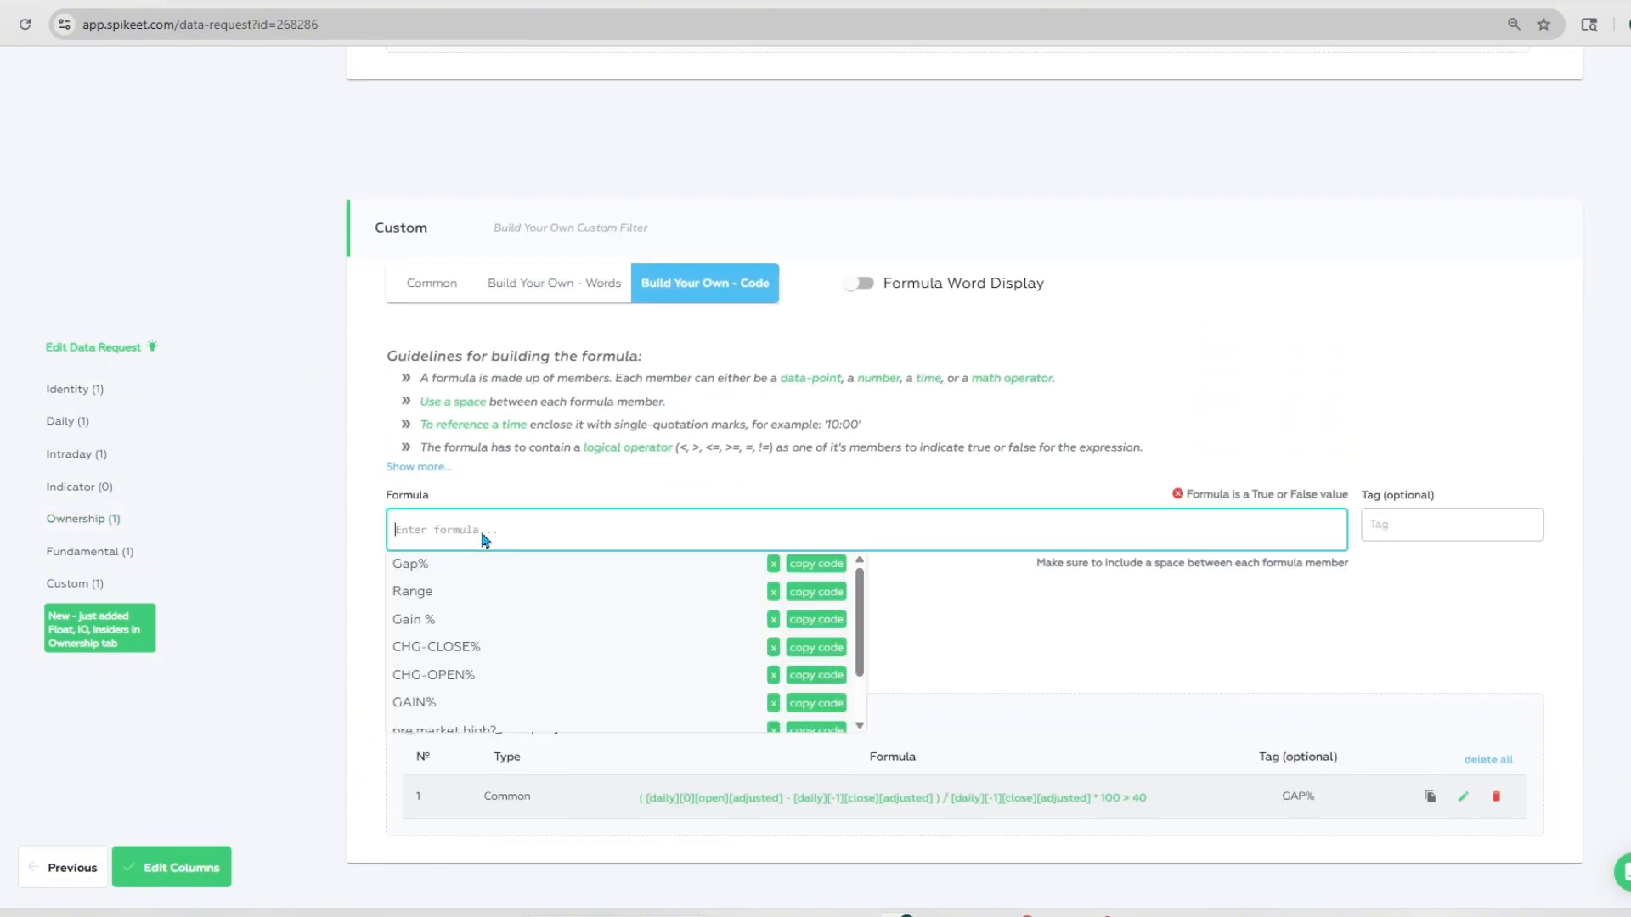
{"action": "key", "text": "ctrl+v"}
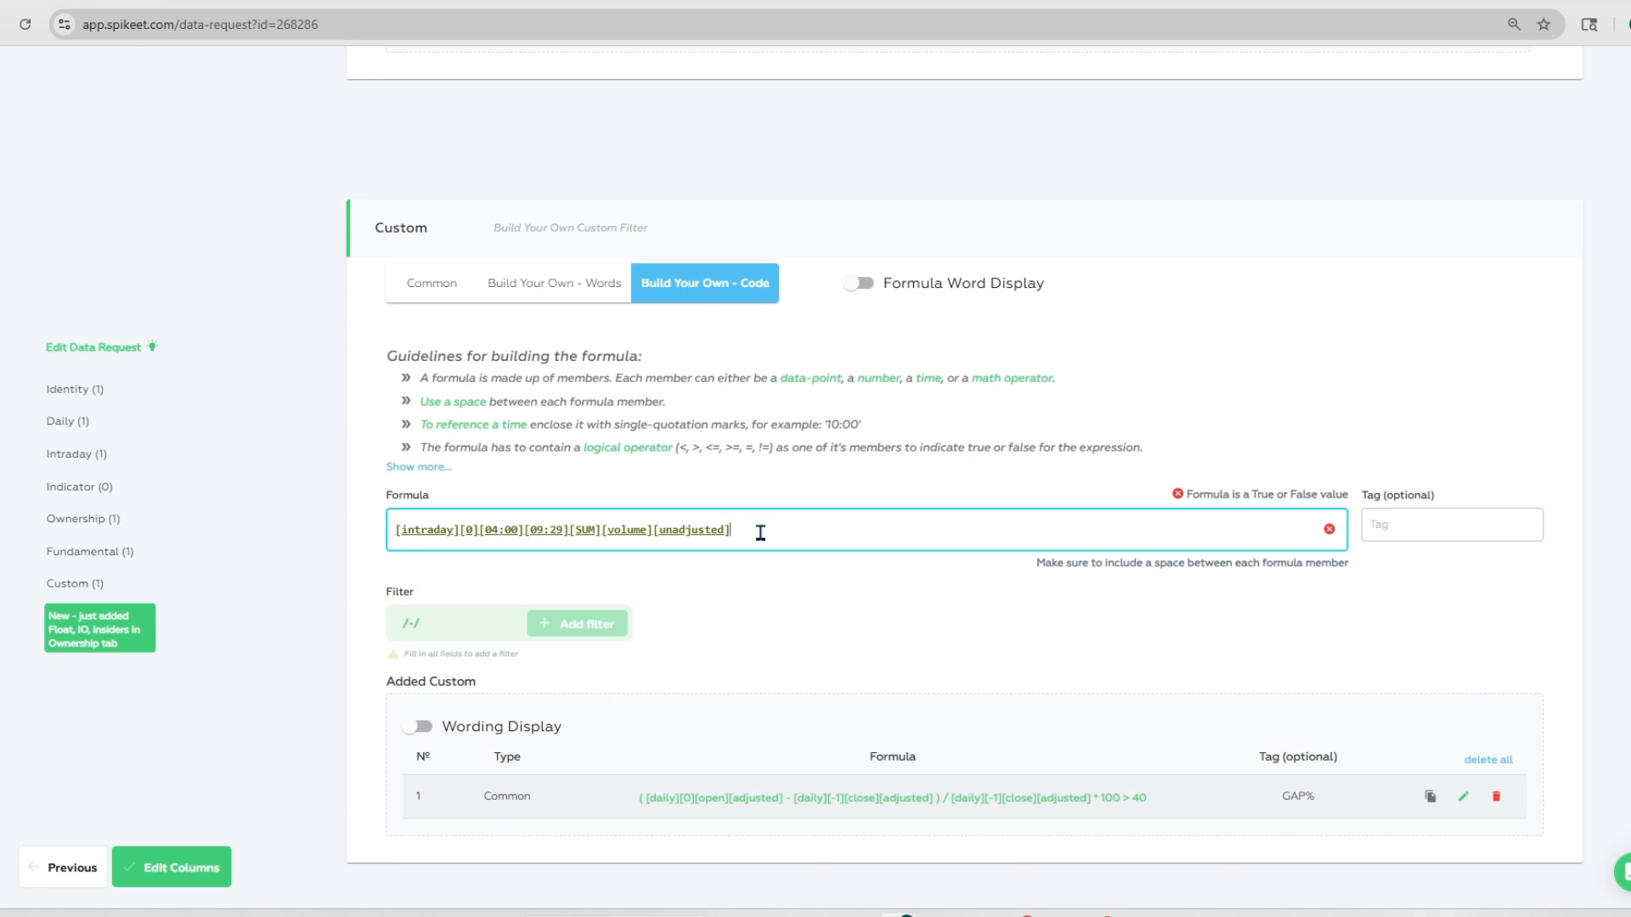
{"action": "type", "text": ">"}
{"action": "key", "text": "ctrl+v"}
{"action": "left_click_drag", "start_coordinate": [1086, 530], "coordinate": [751, 530]}
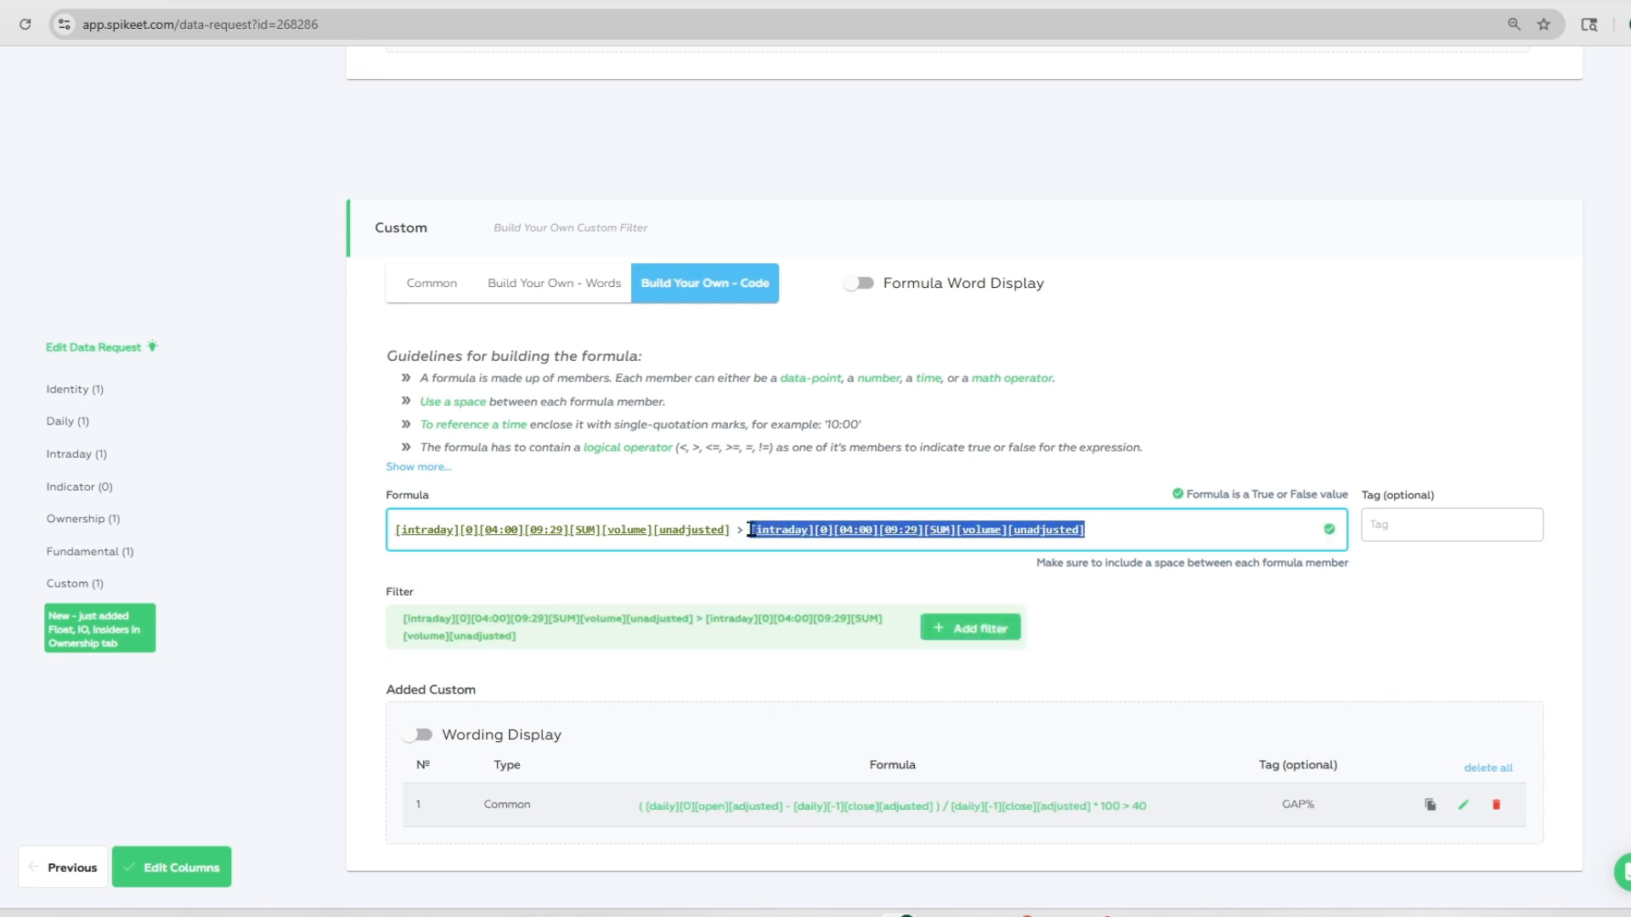
{"action": "type", "text": "158"}
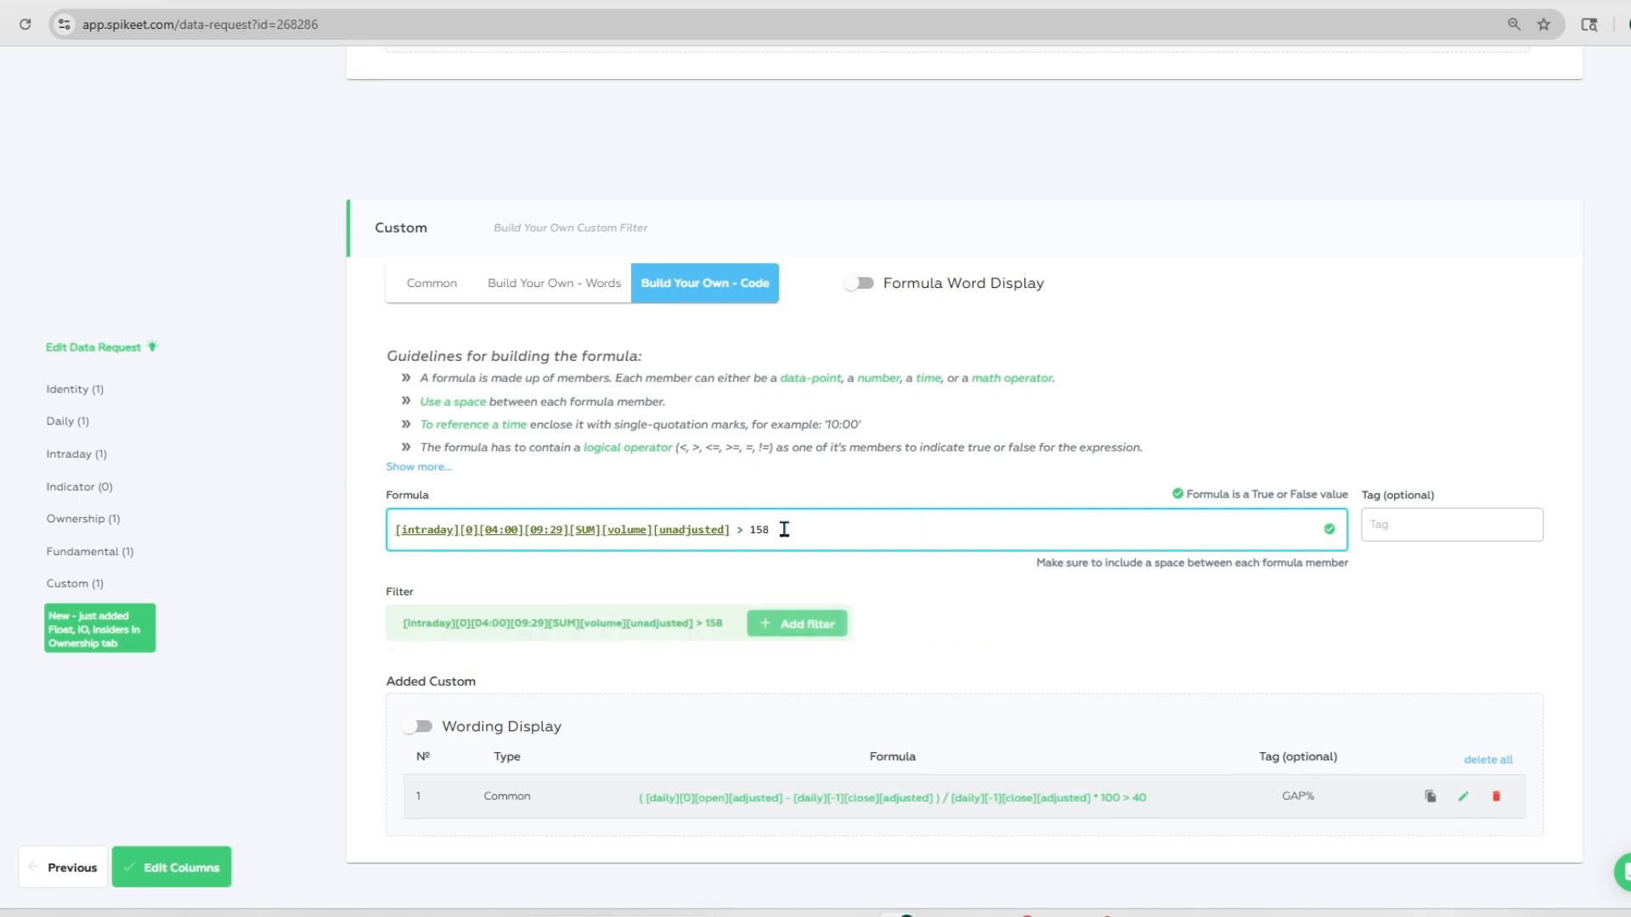
{"action": "key", "text": "BackSpace"}
{"action": "type", "text": "000"}
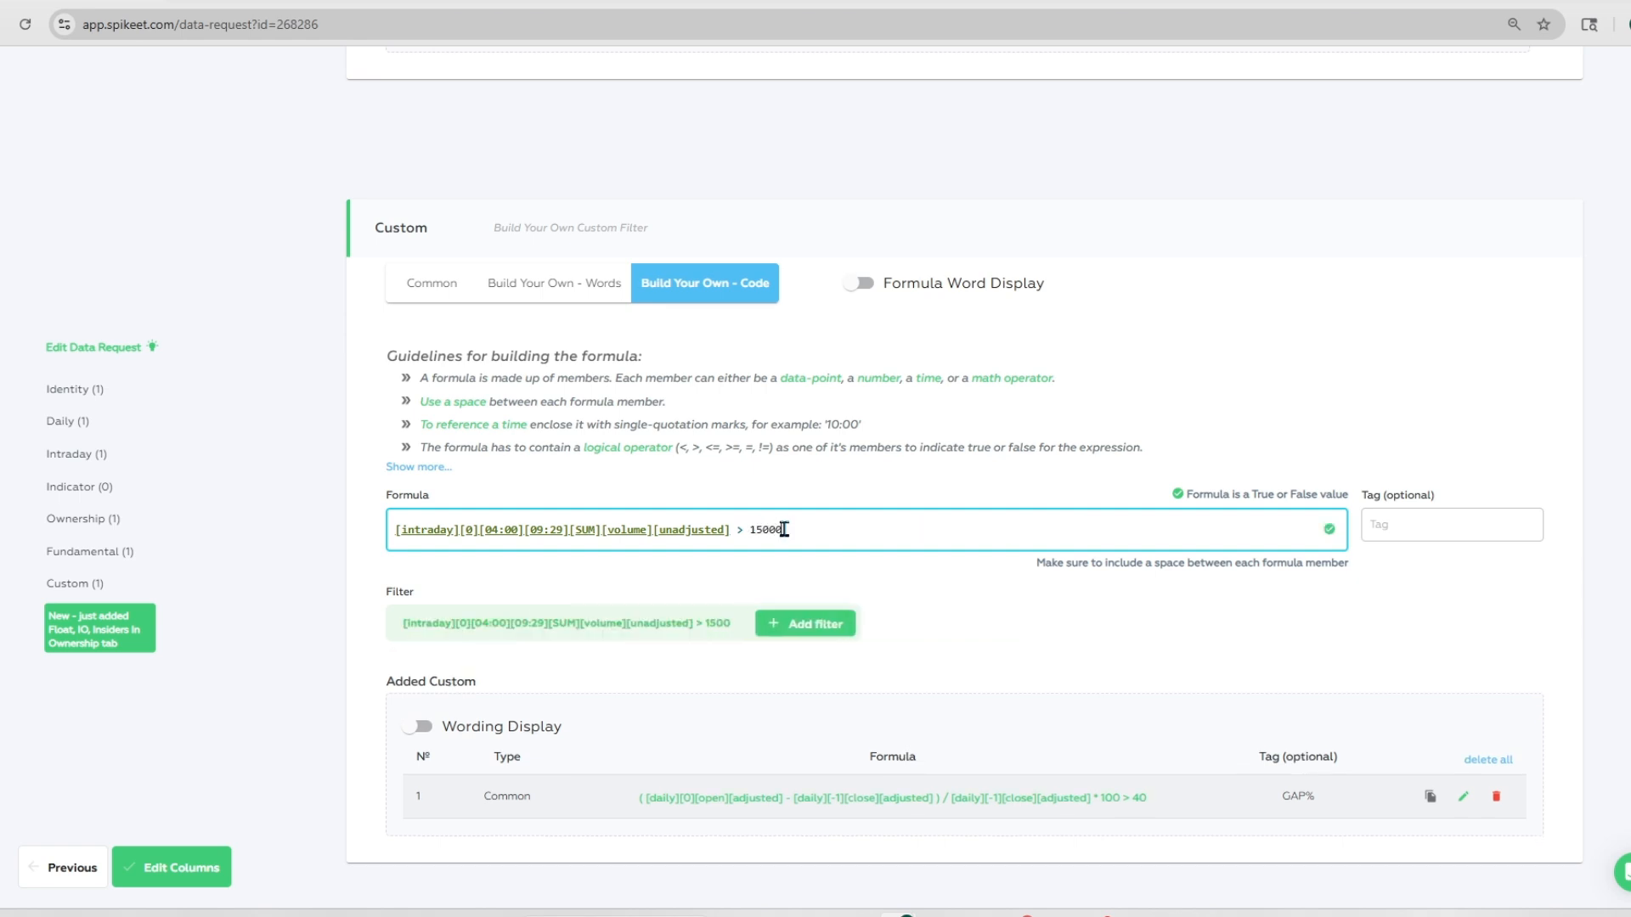
{"action": "type", "text": "00"}
{"action": "left_click", "coordinate": [843, 625]}
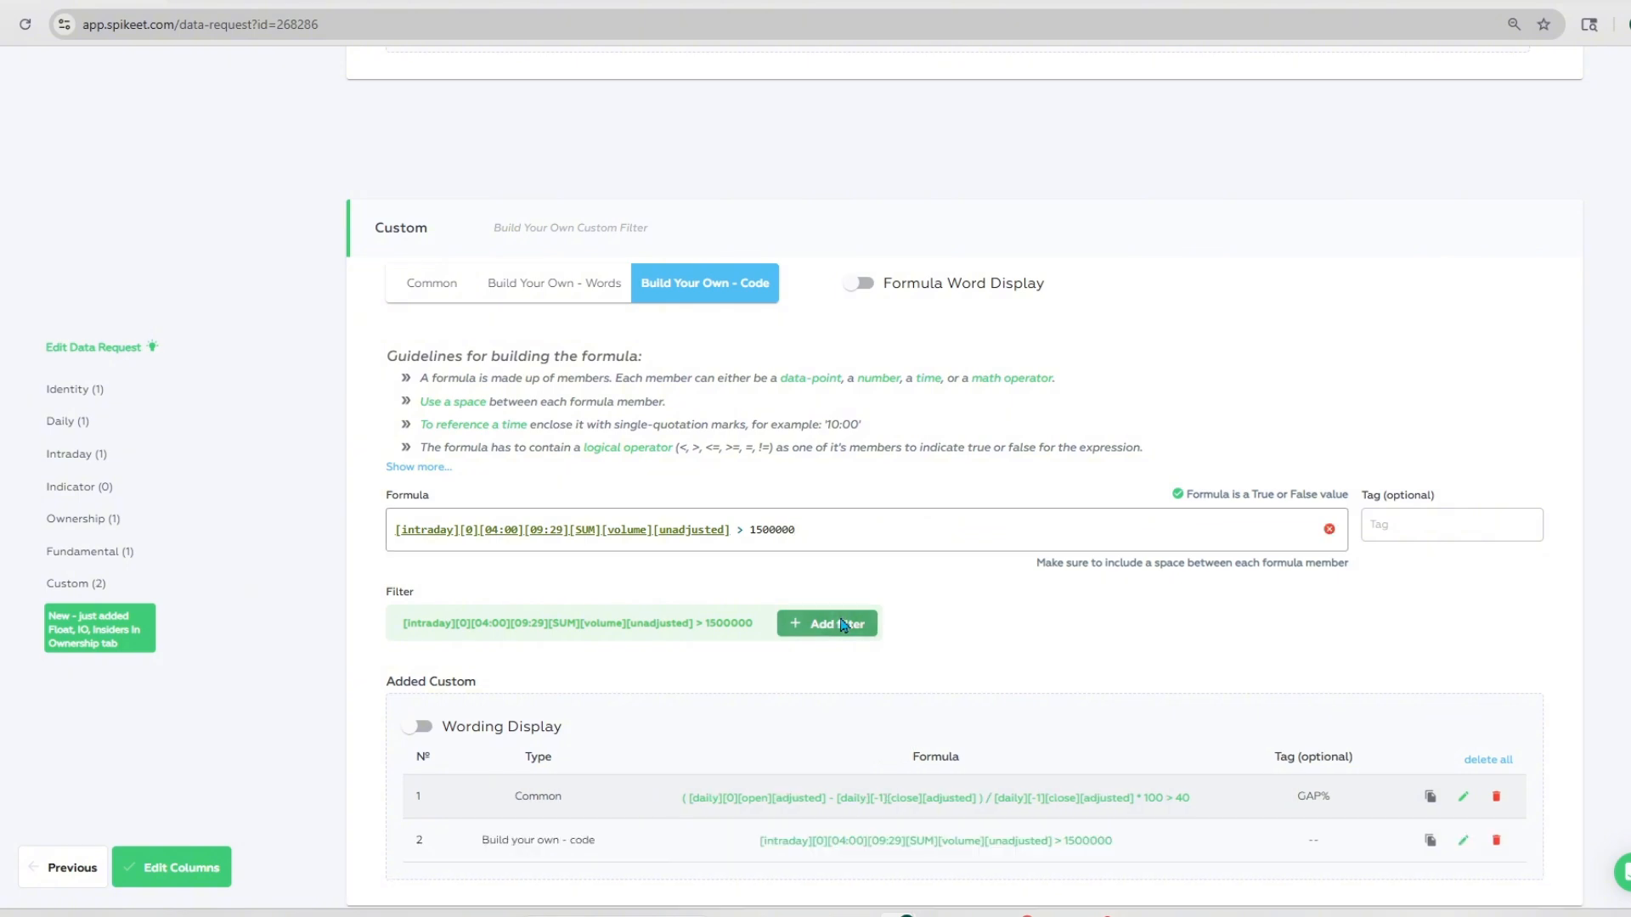
Step: Search the words-based custom formula builder for "vol" data points, clear the formula and return to the code-based builder
{"action": "scroll", "coordinate": [1028, 653], "scroll_direction": "down", "scroll_amount": 1}
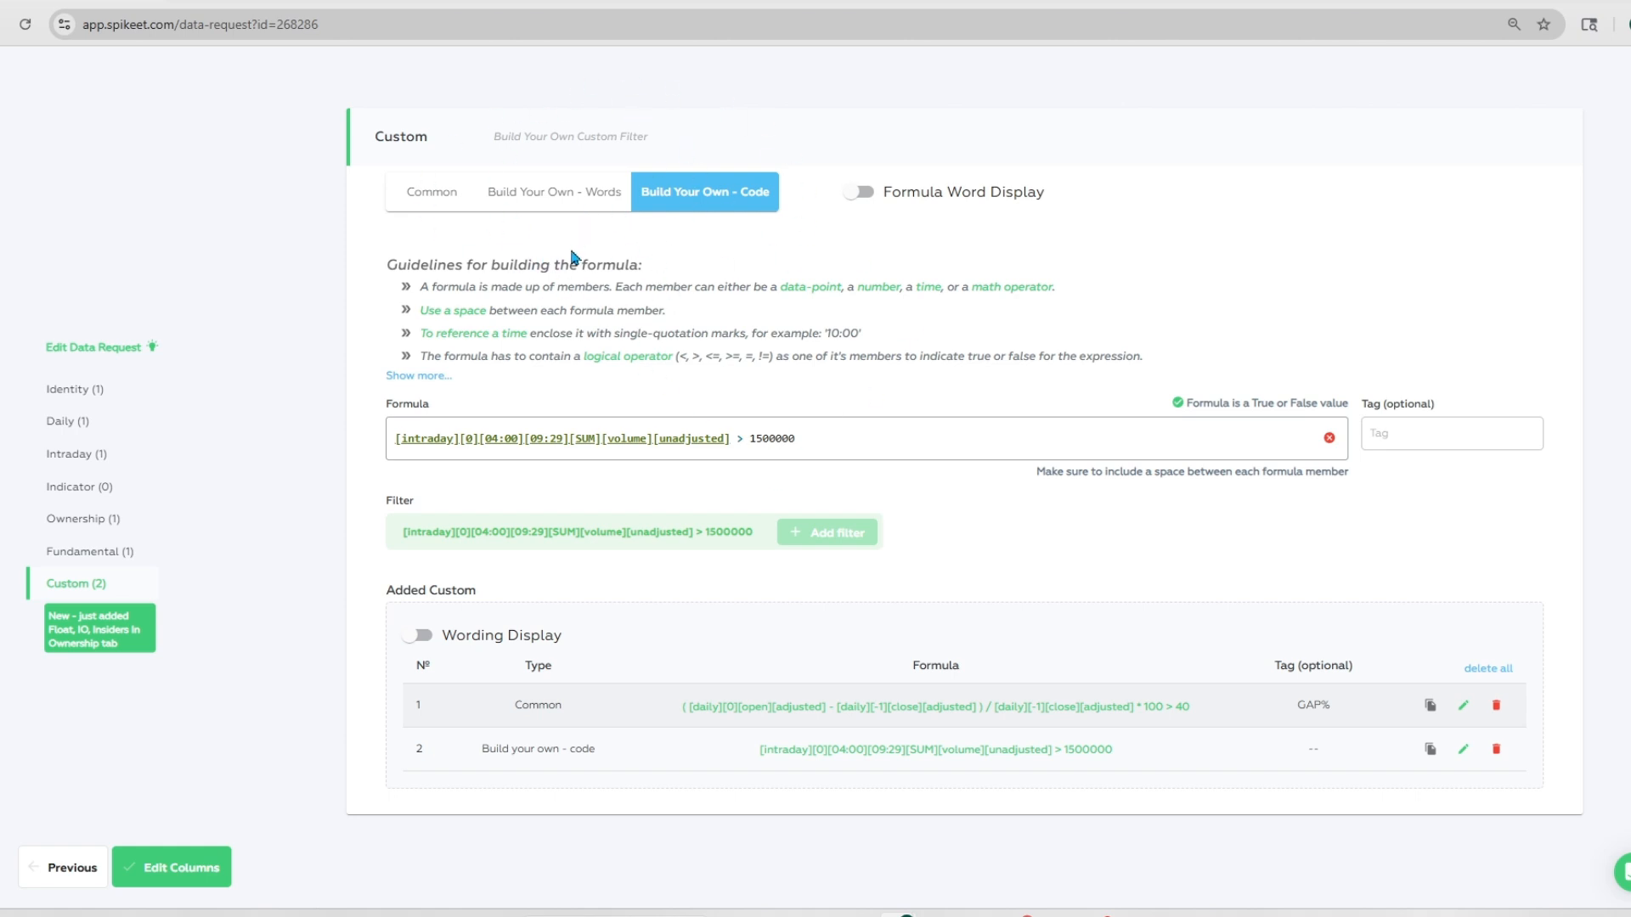
{"action": "left_click", "coordinate": [560, 198]}
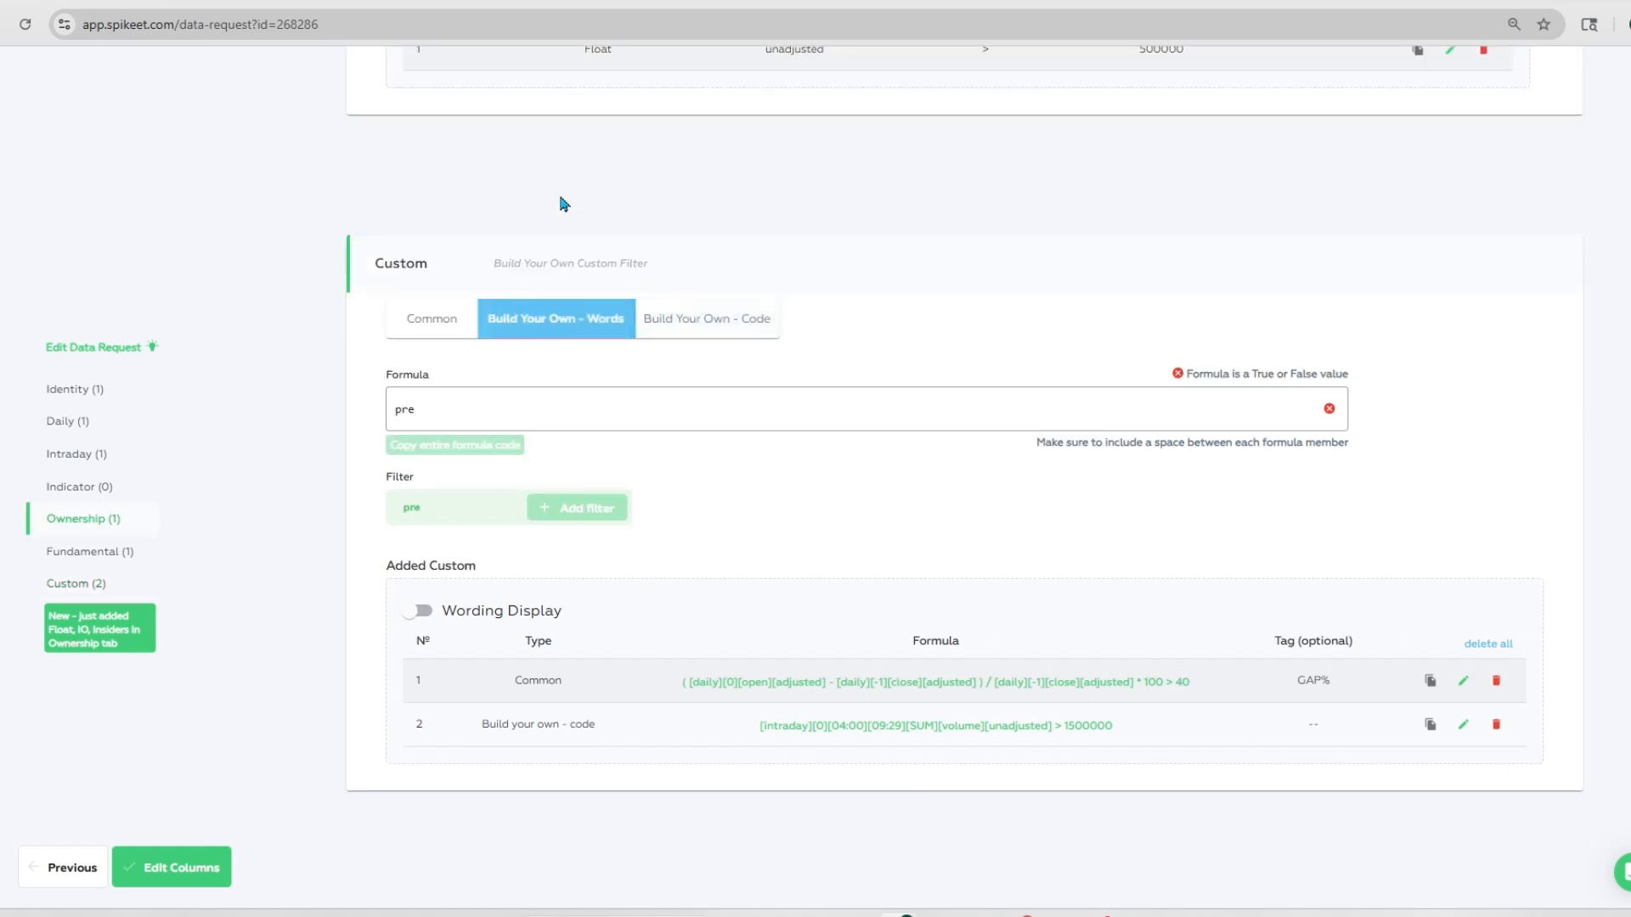
{"action": "double_click", "coordinate": [392, 403]}
{"action": "type", "text": "vol"}
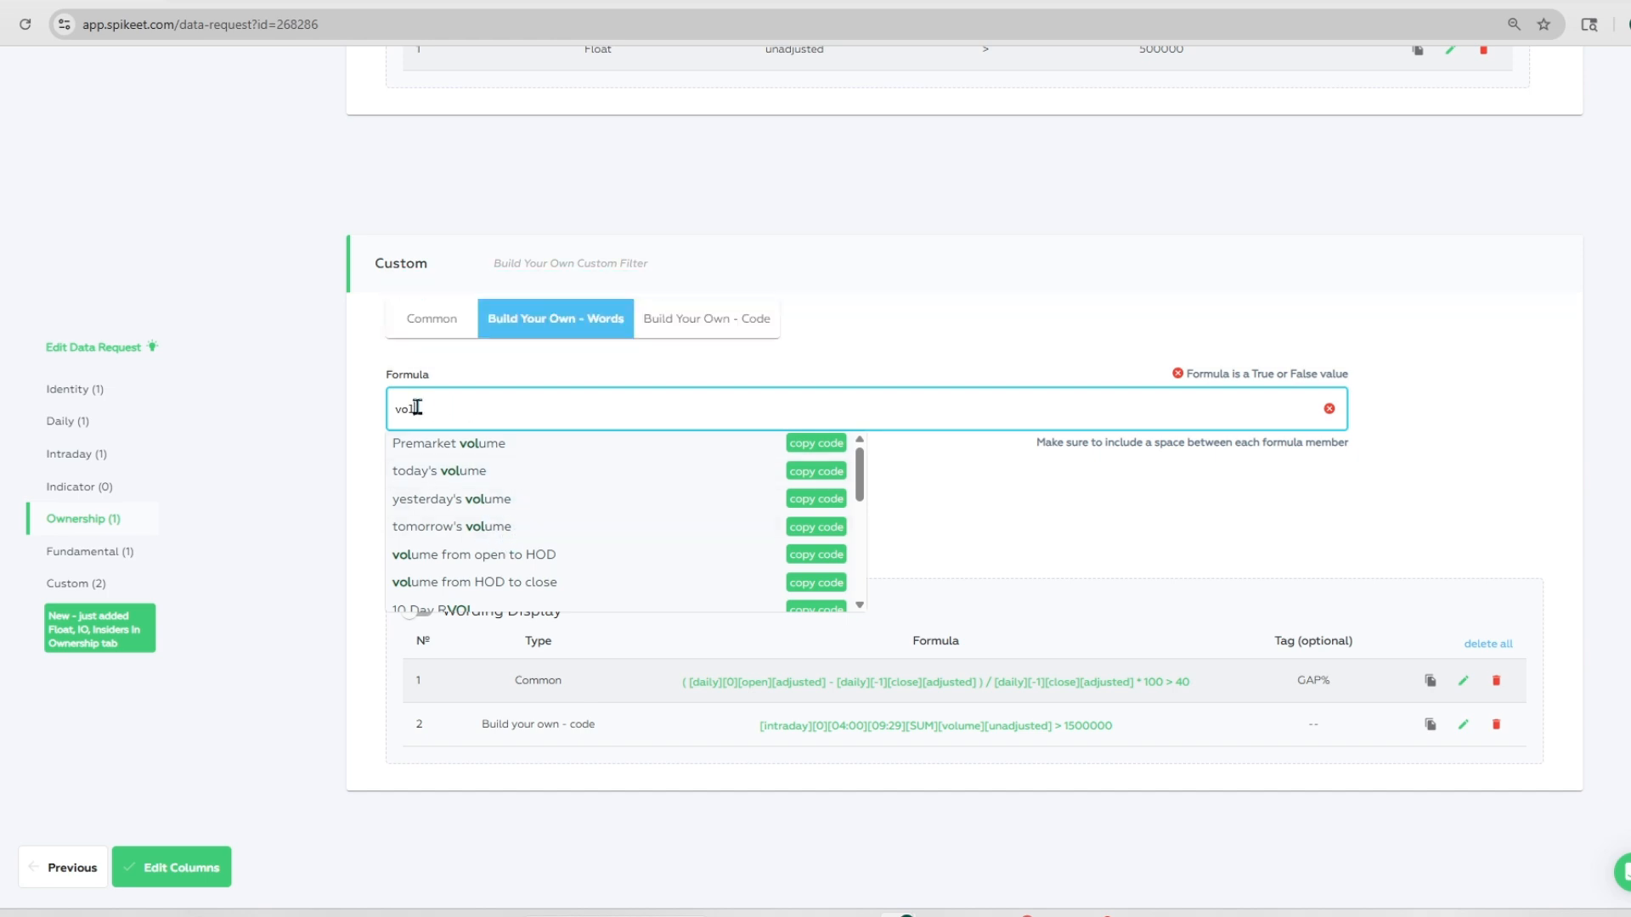
{"action": "key", "text": "BackSpace"}
{"action": "key", "text": "BackSpace"}
{"action": "key", "text": "BackSpace"}
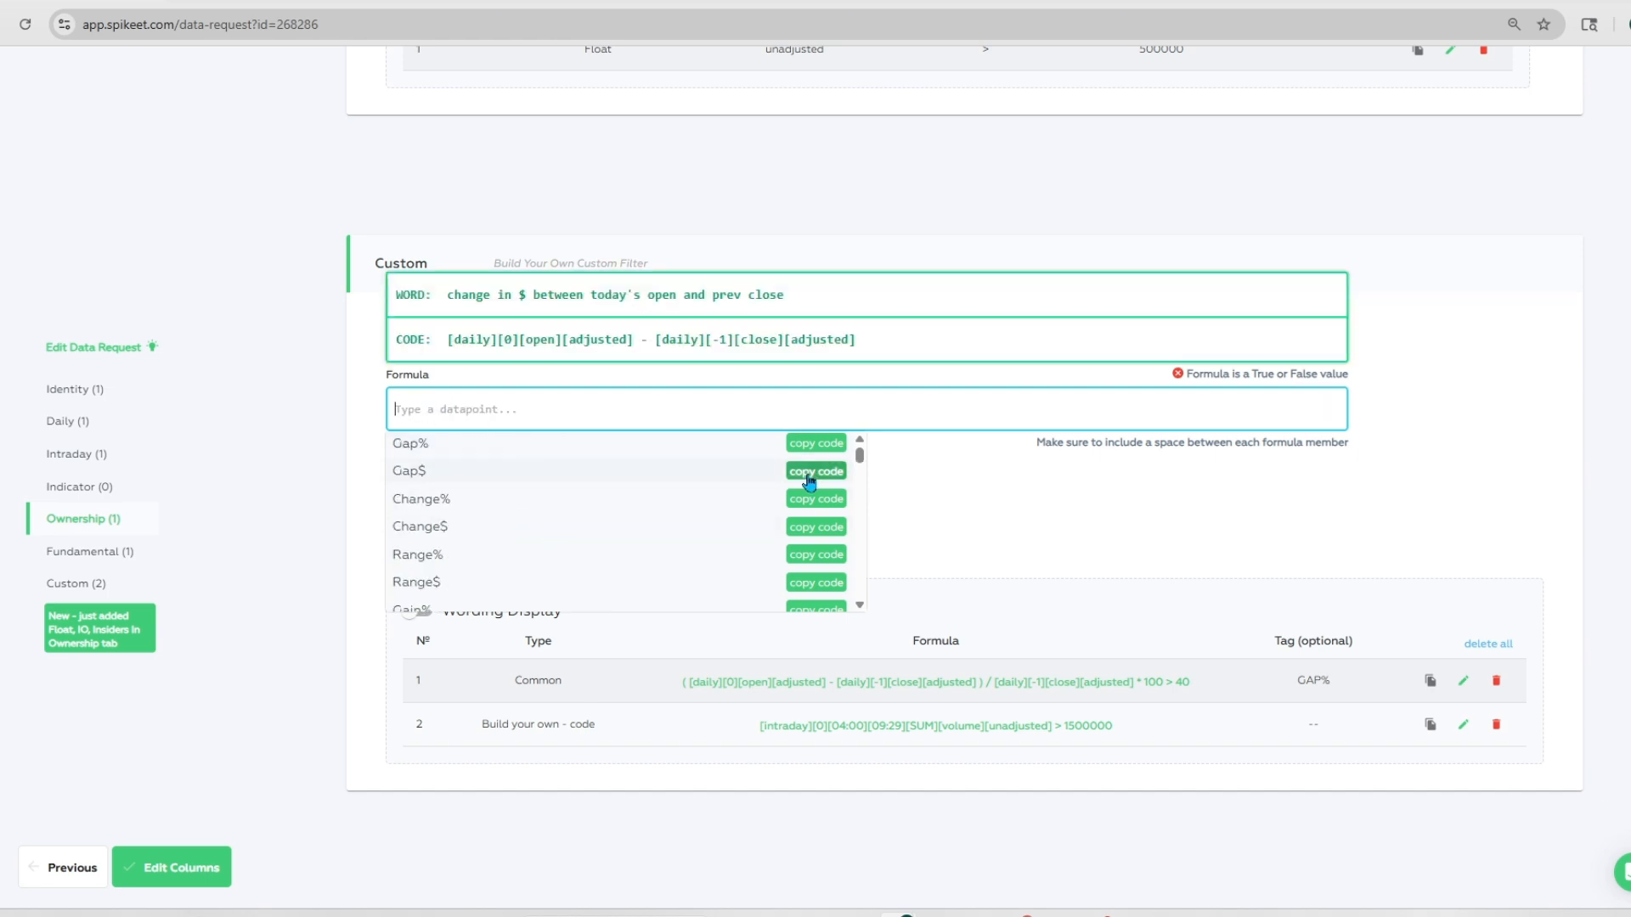
{"action": "left_click", "coordinate": [721, 326]}
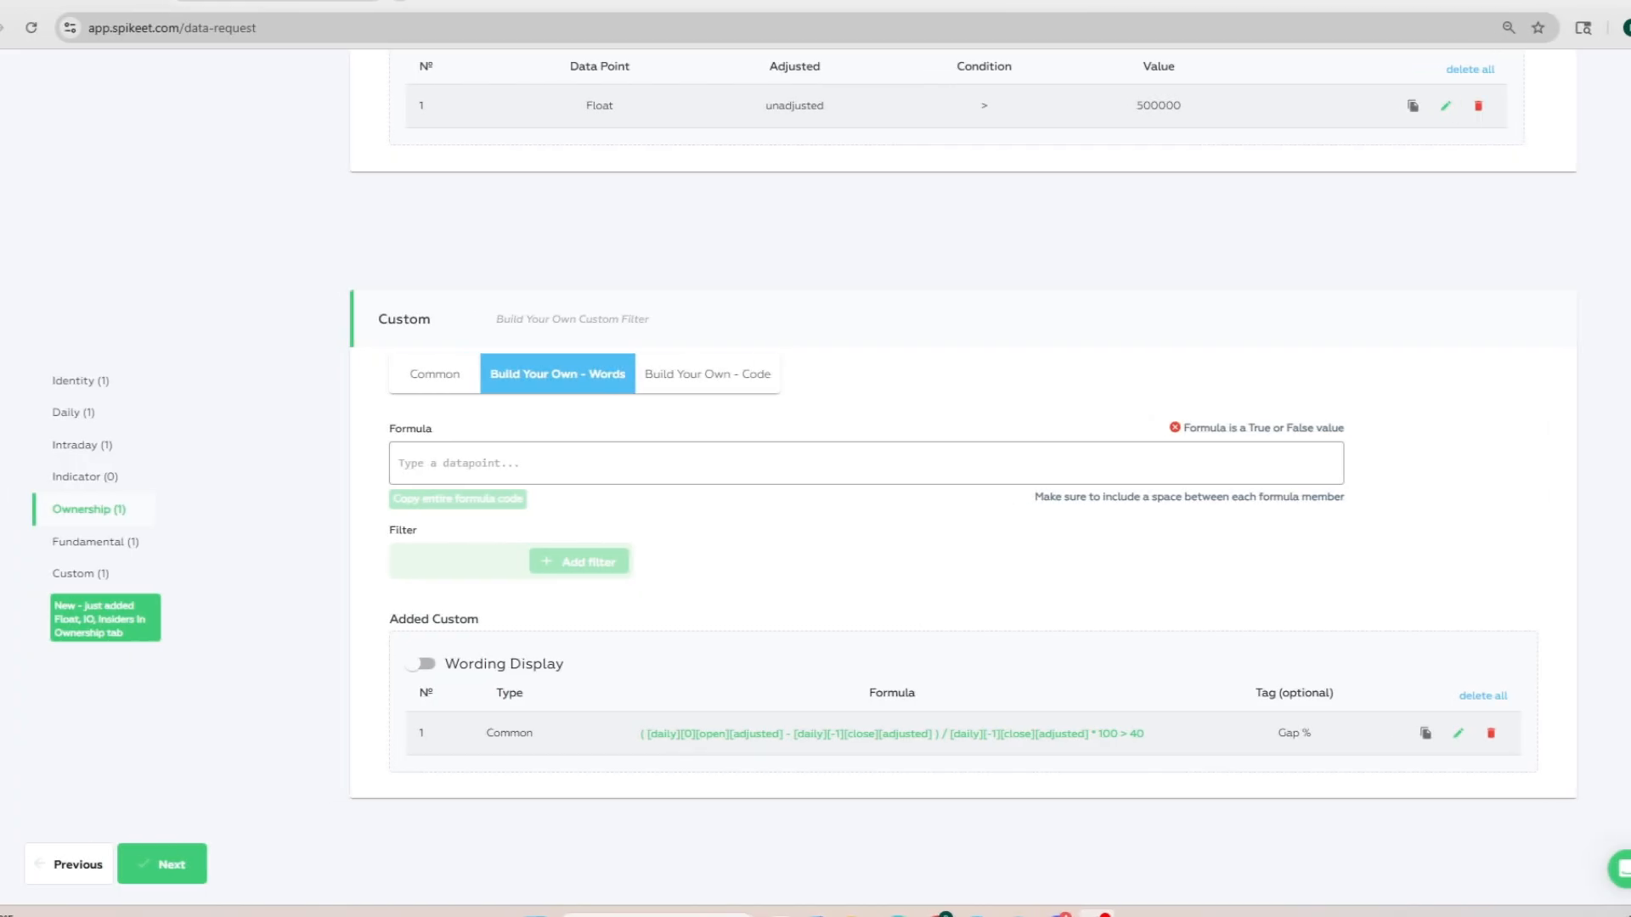
Step: Proceed to the column selection and add Symbol, Country and Security Class as Identity columns
{"action": "left_click", "coordinate": [176, 860]}
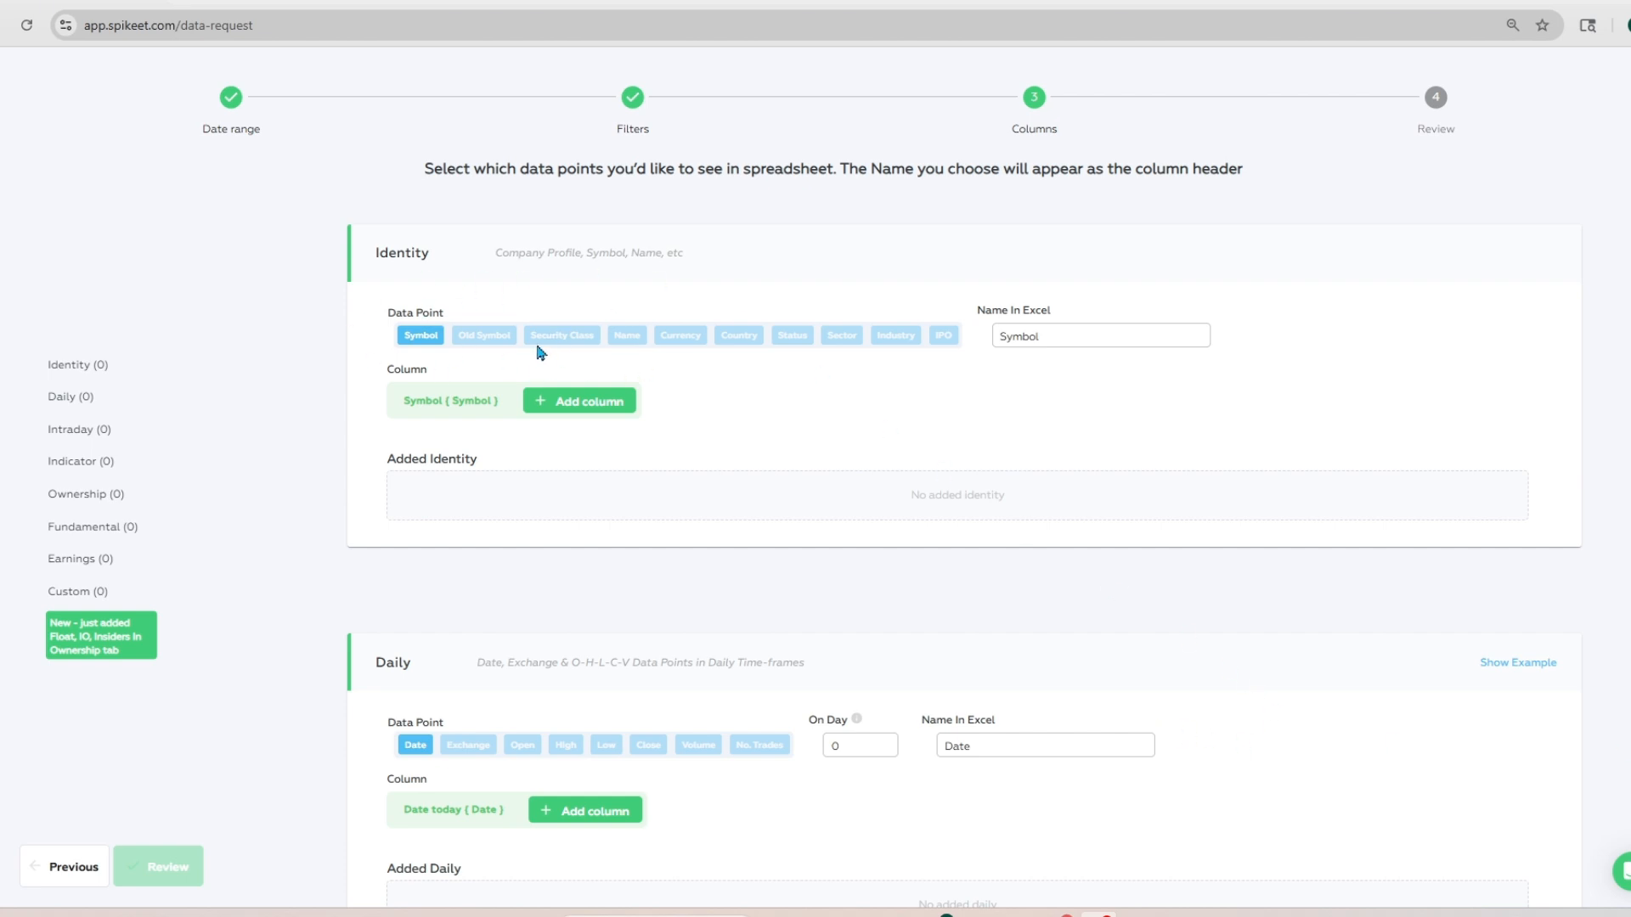
{"action": "left_click", "coordinate": [569, 401]}
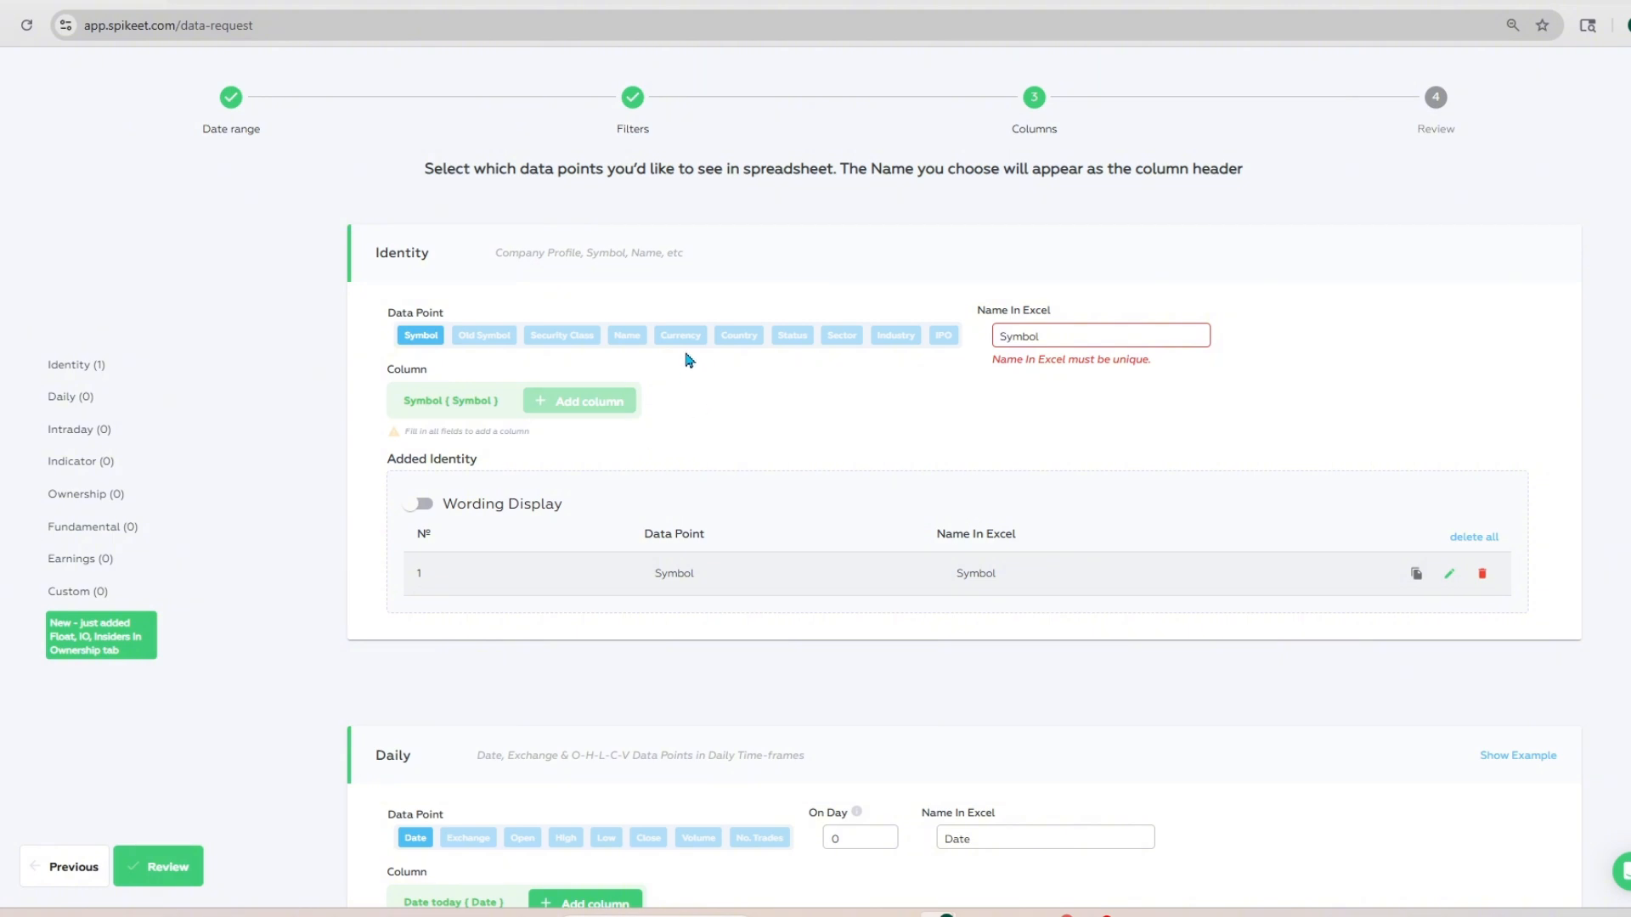
{"action": "left_click", "coordinate": [739, 334]}
{"action": "left_click", "coordinate": [613, 406]}
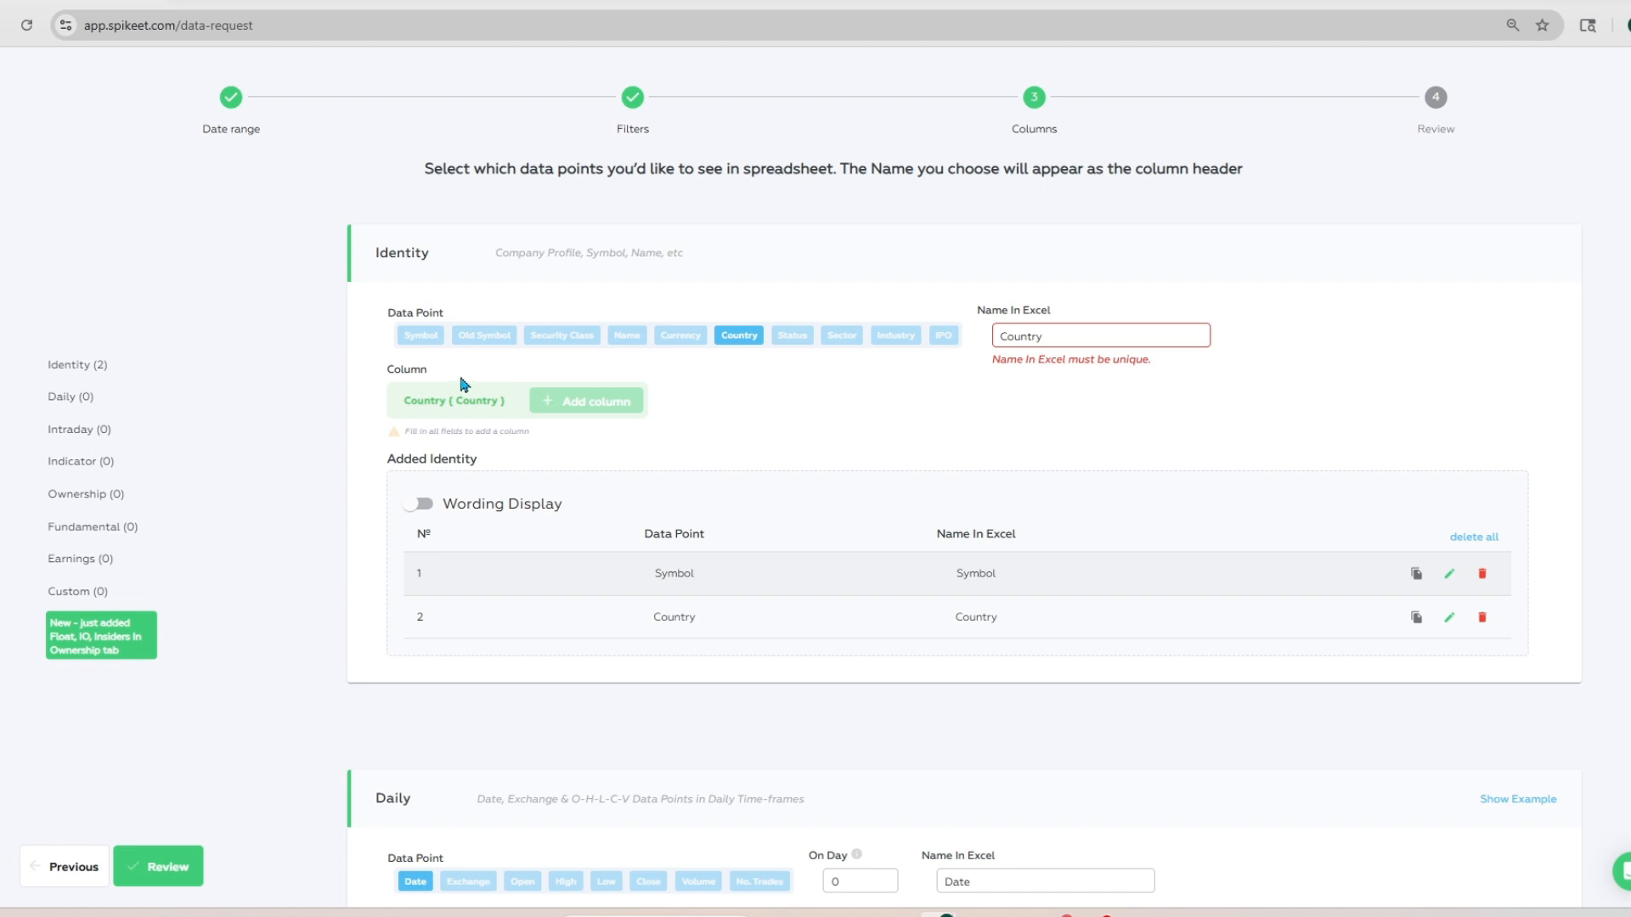
{"action": "left_click", "coordinate": [577, 338]}
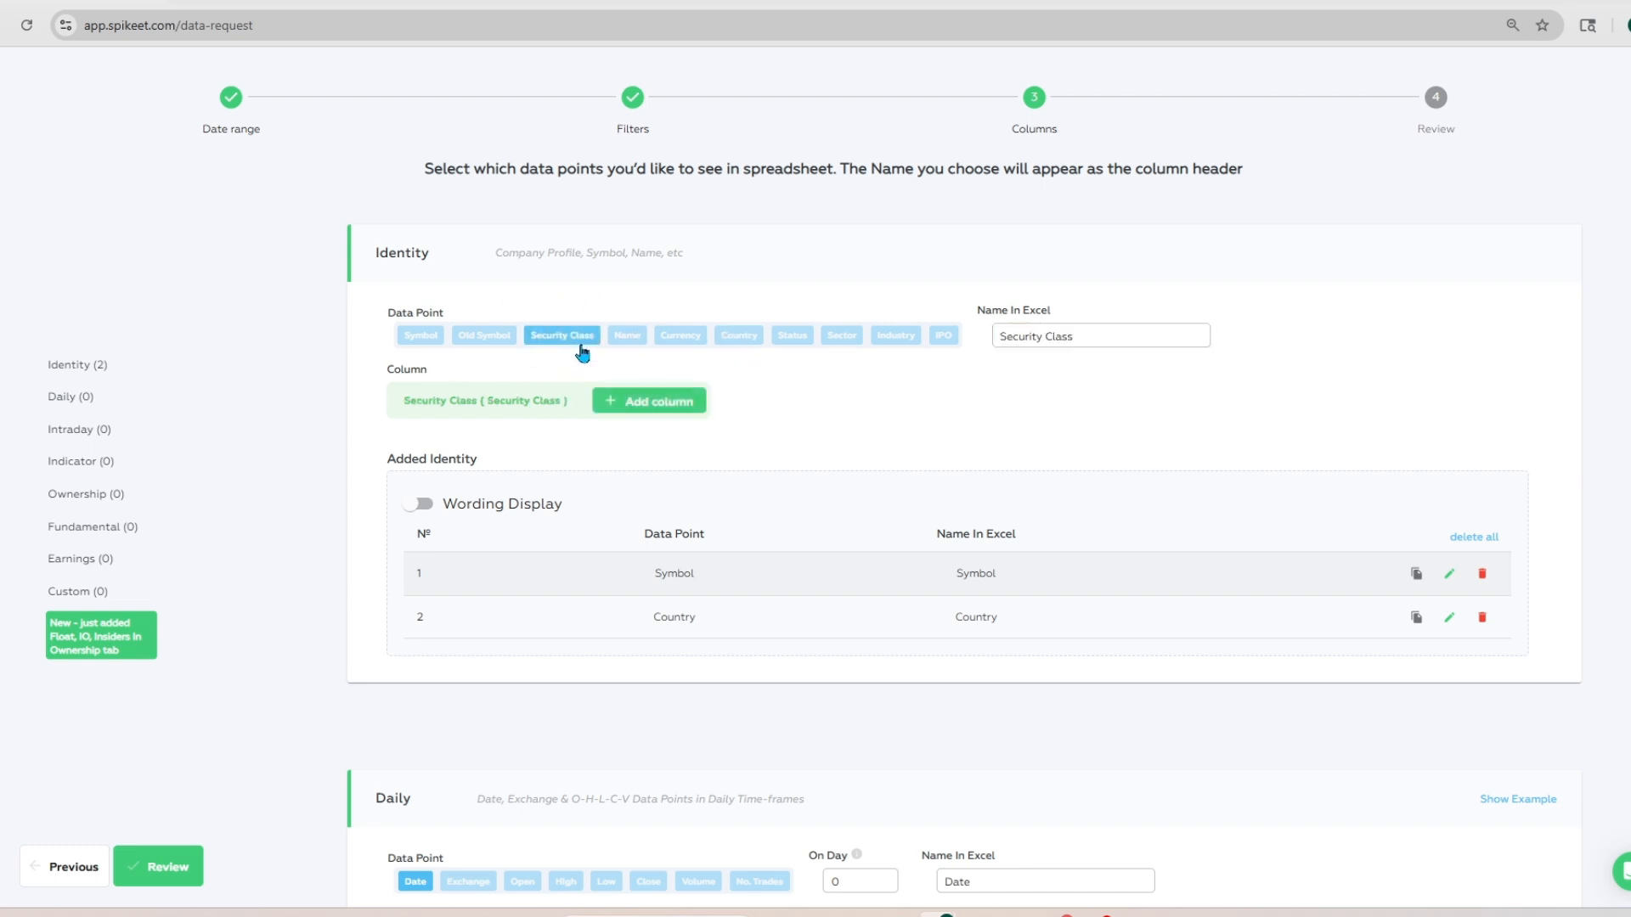
{"action": "left_click", "coordinate": [670, 405]}
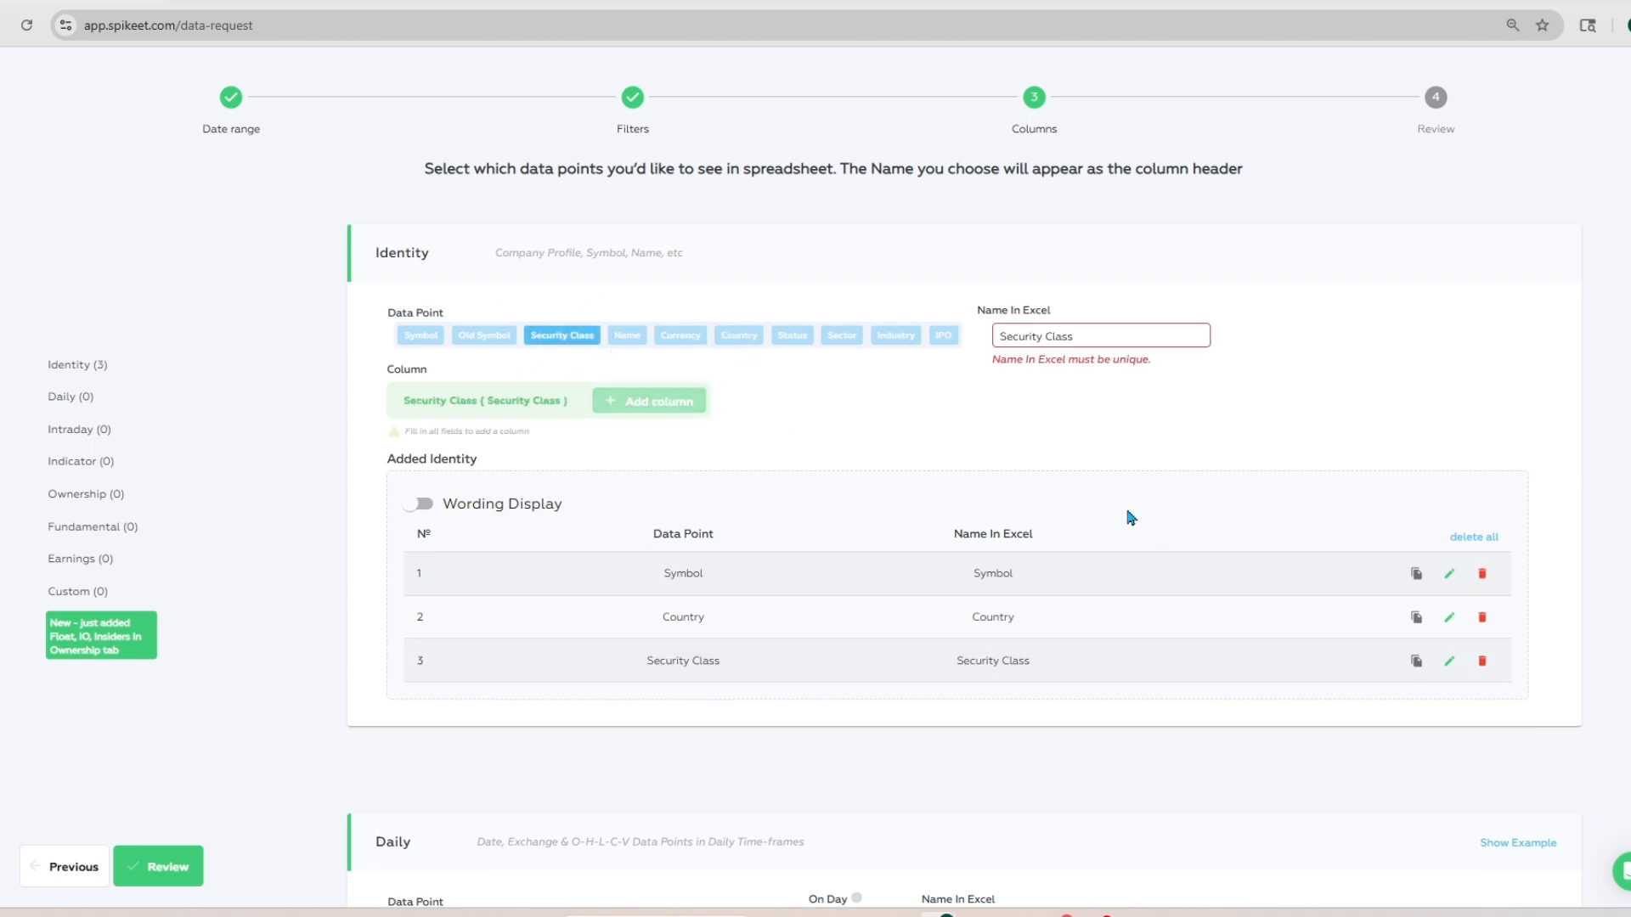
{"action": "scroll", "coordinate": [862, 391], "scroll_direction": "down", "scroll_amount": 2}
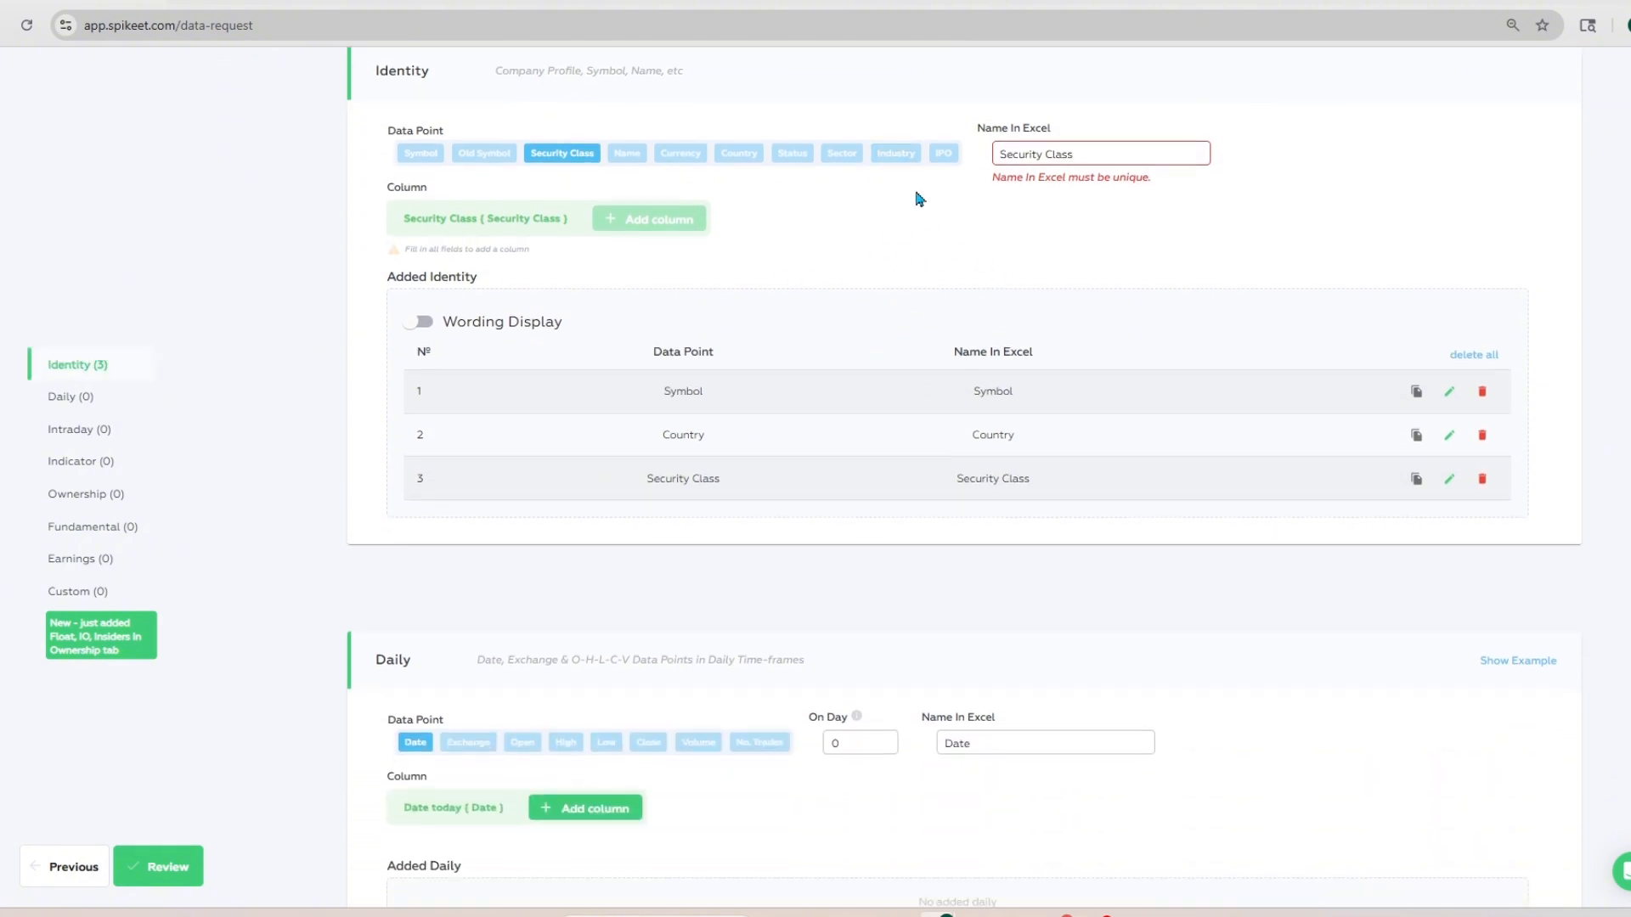
Step: Add Date and Exchange for day 0 as Daily columns
{"action": "scroll", "coordinate": [920, 200], "scroll_direction": "up", "scroll_amount": 2}
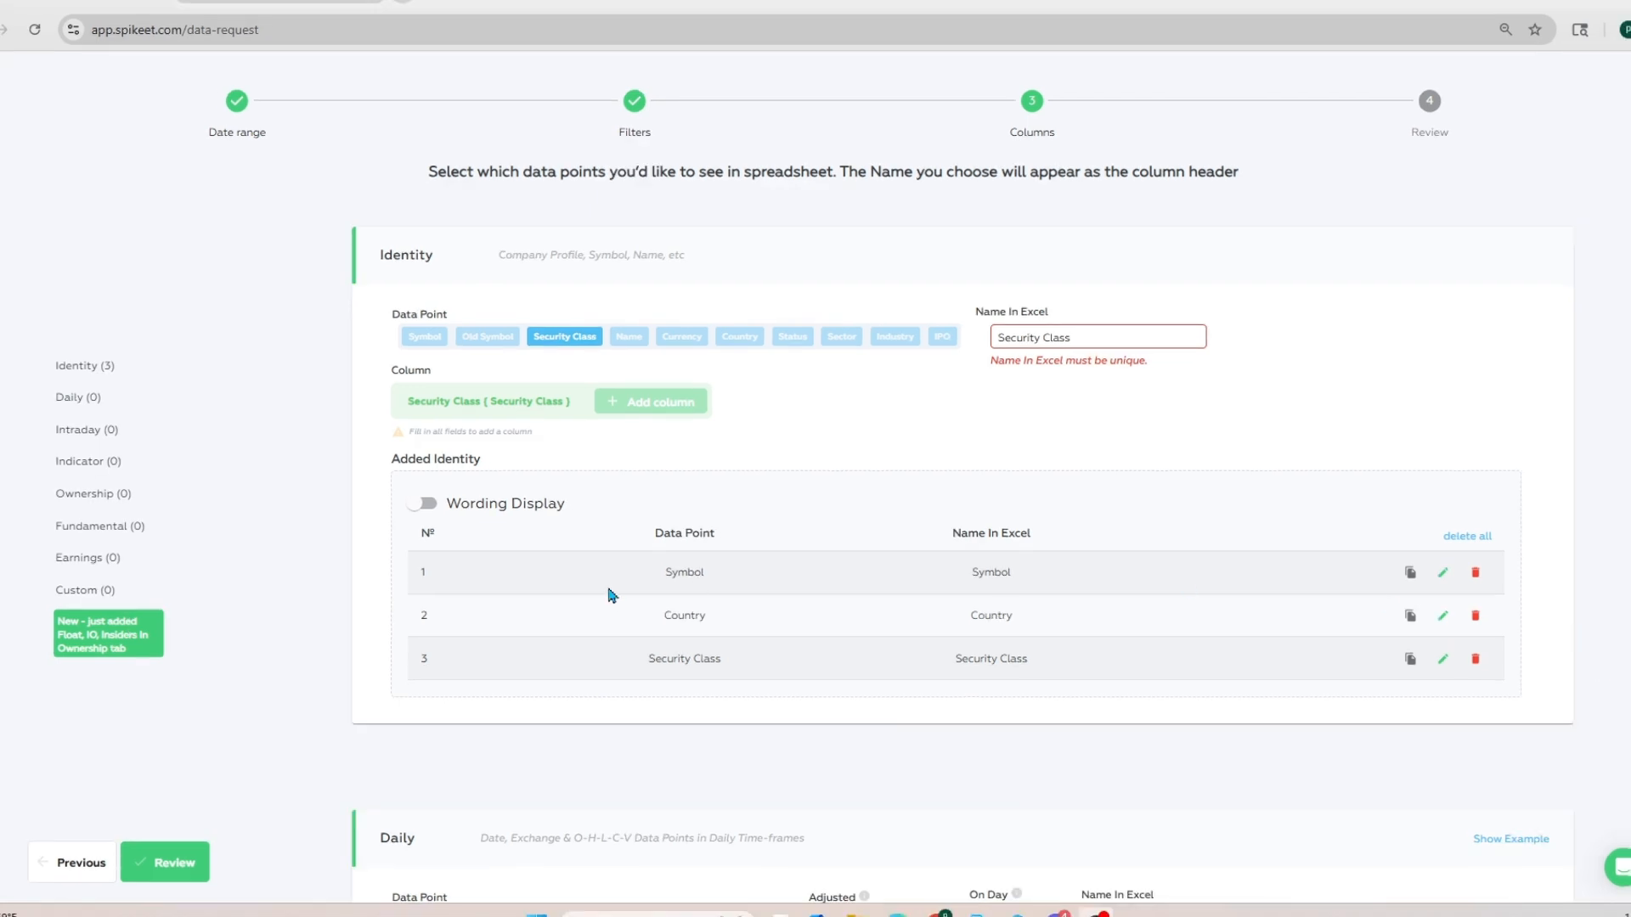
{"action": "scroll", "coordinate": [606, 595], "scroll_direction": "down", "scroll_amount": 4}
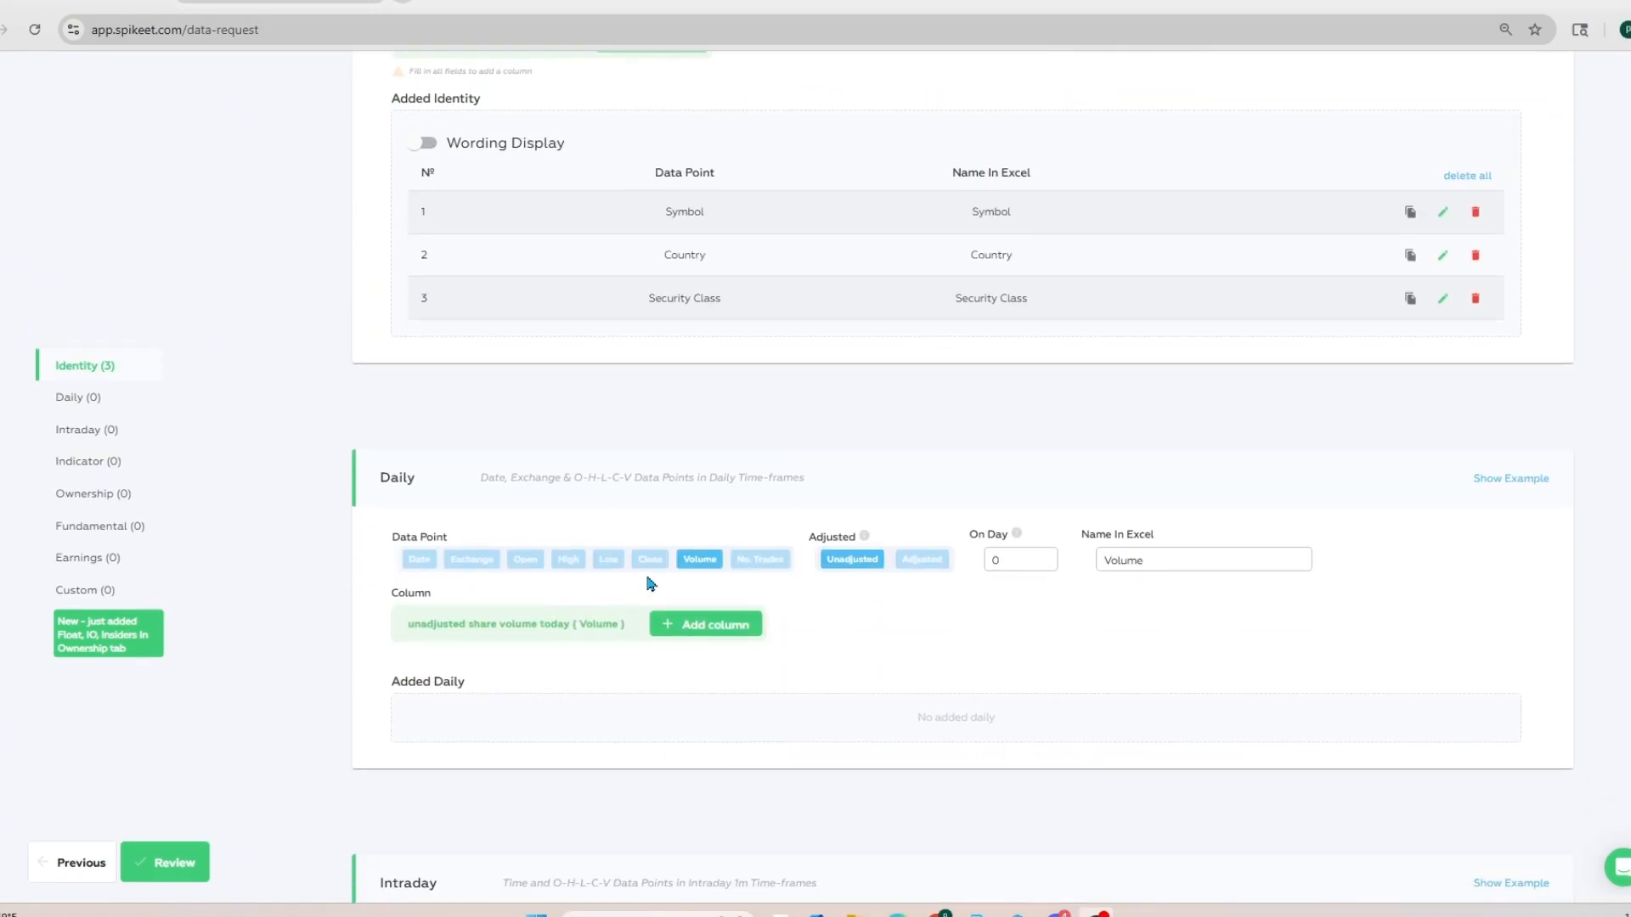
{"action": "left_click", "coordinate": [419, 559]}
{"action": "left_click", "coordinate": [548, 620]}
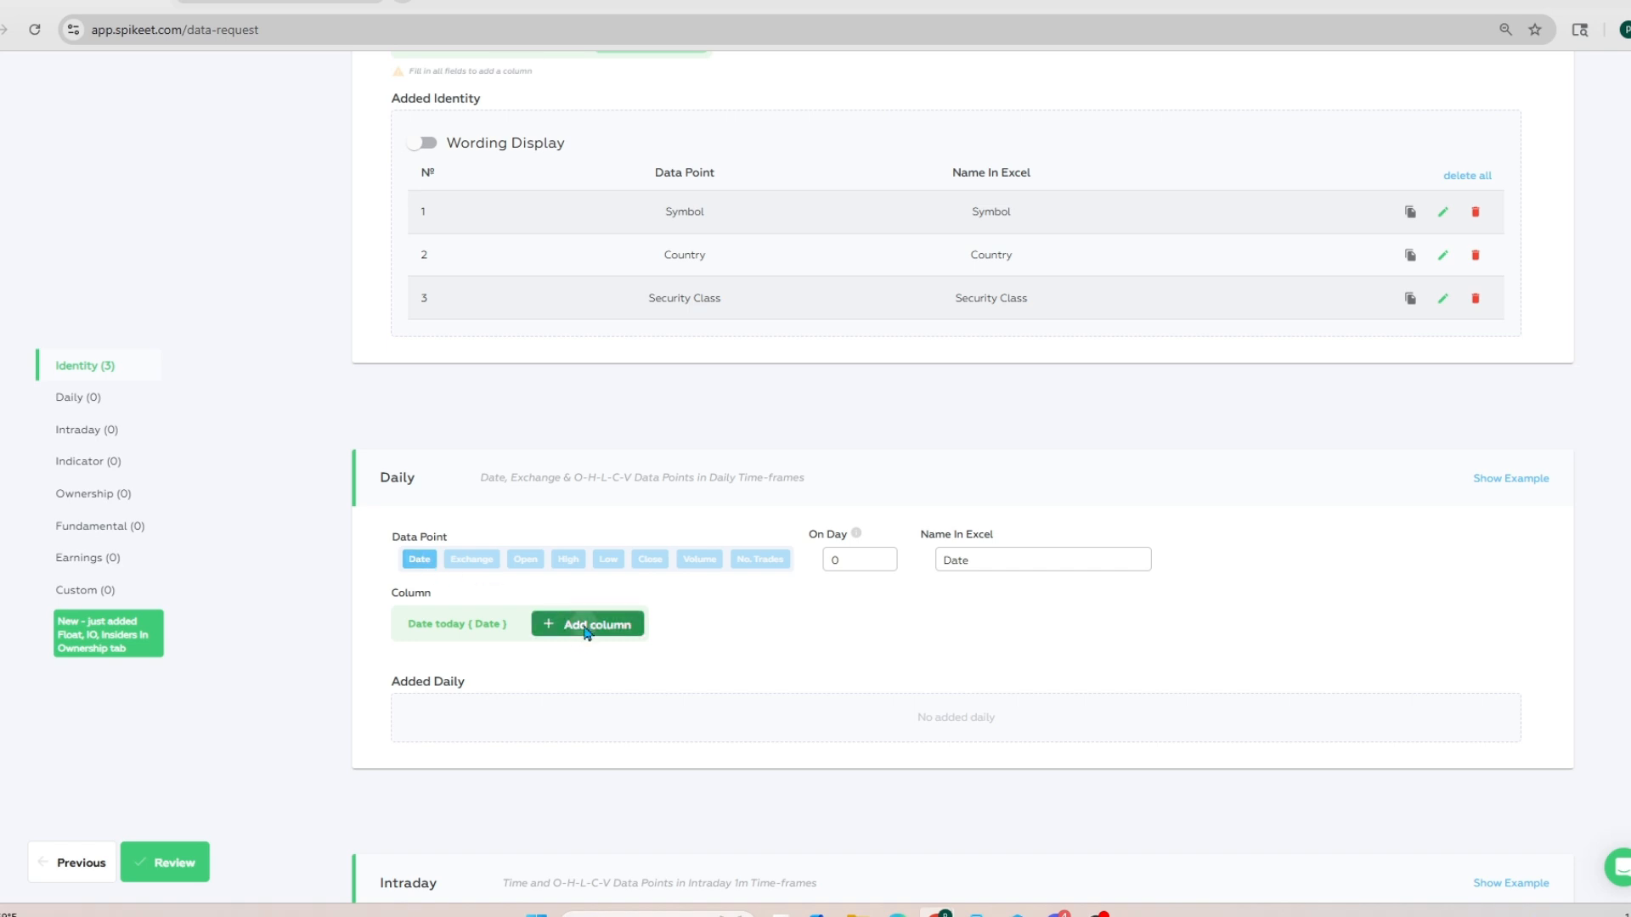
{"action": "left_click", "coordinate": [448, 568]}
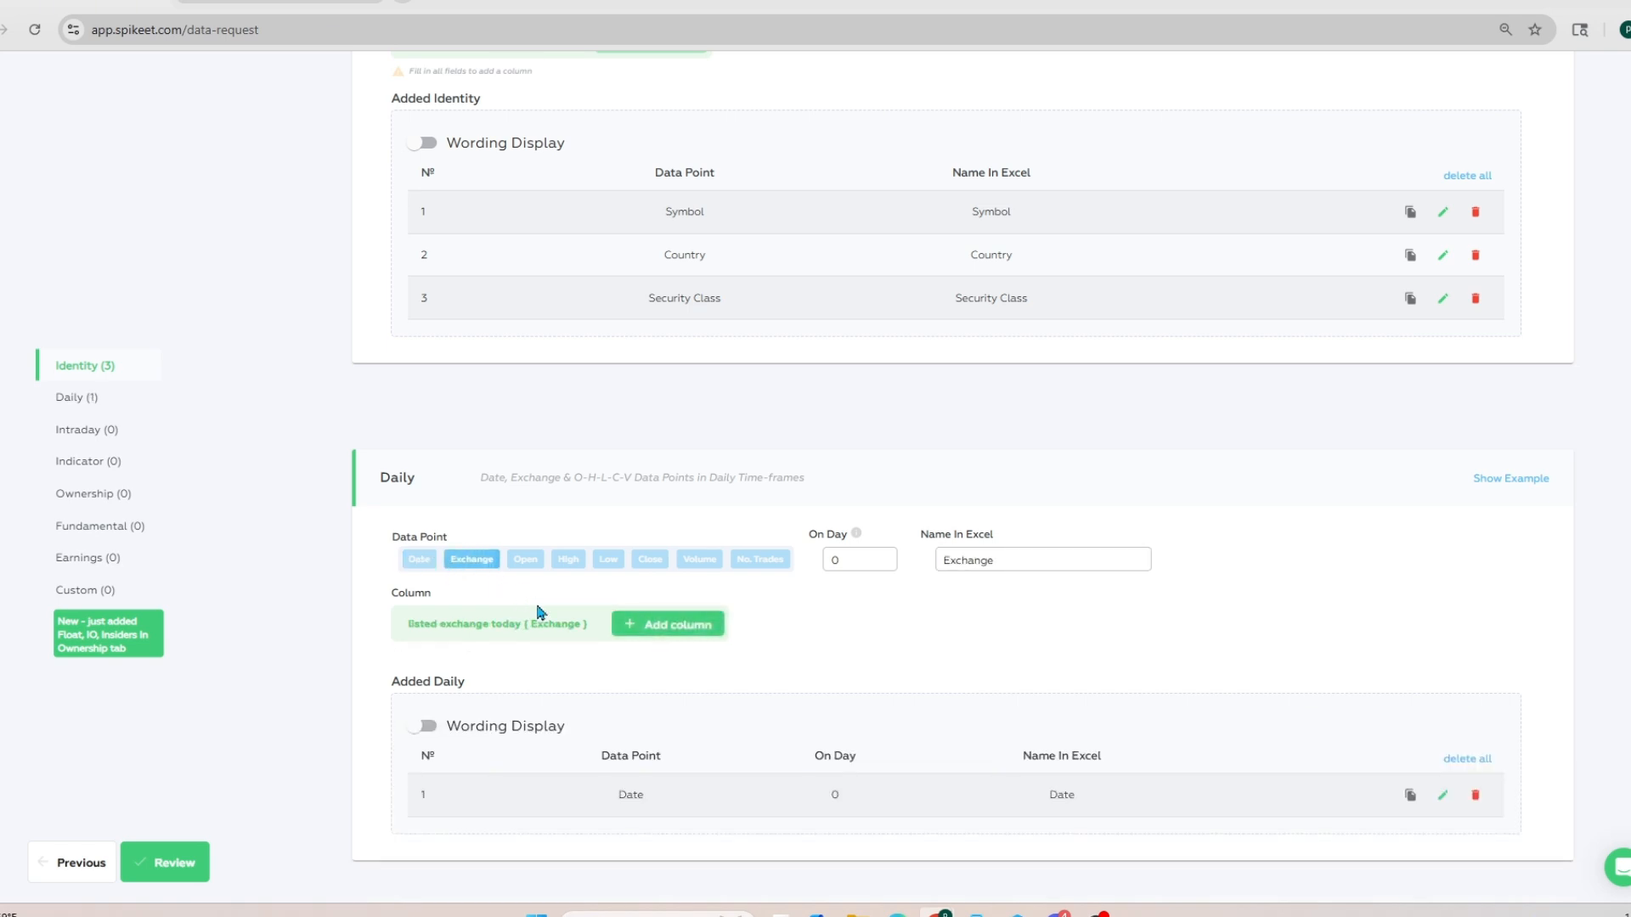
{"action": "left_click", "coordinate": [630, 628]}
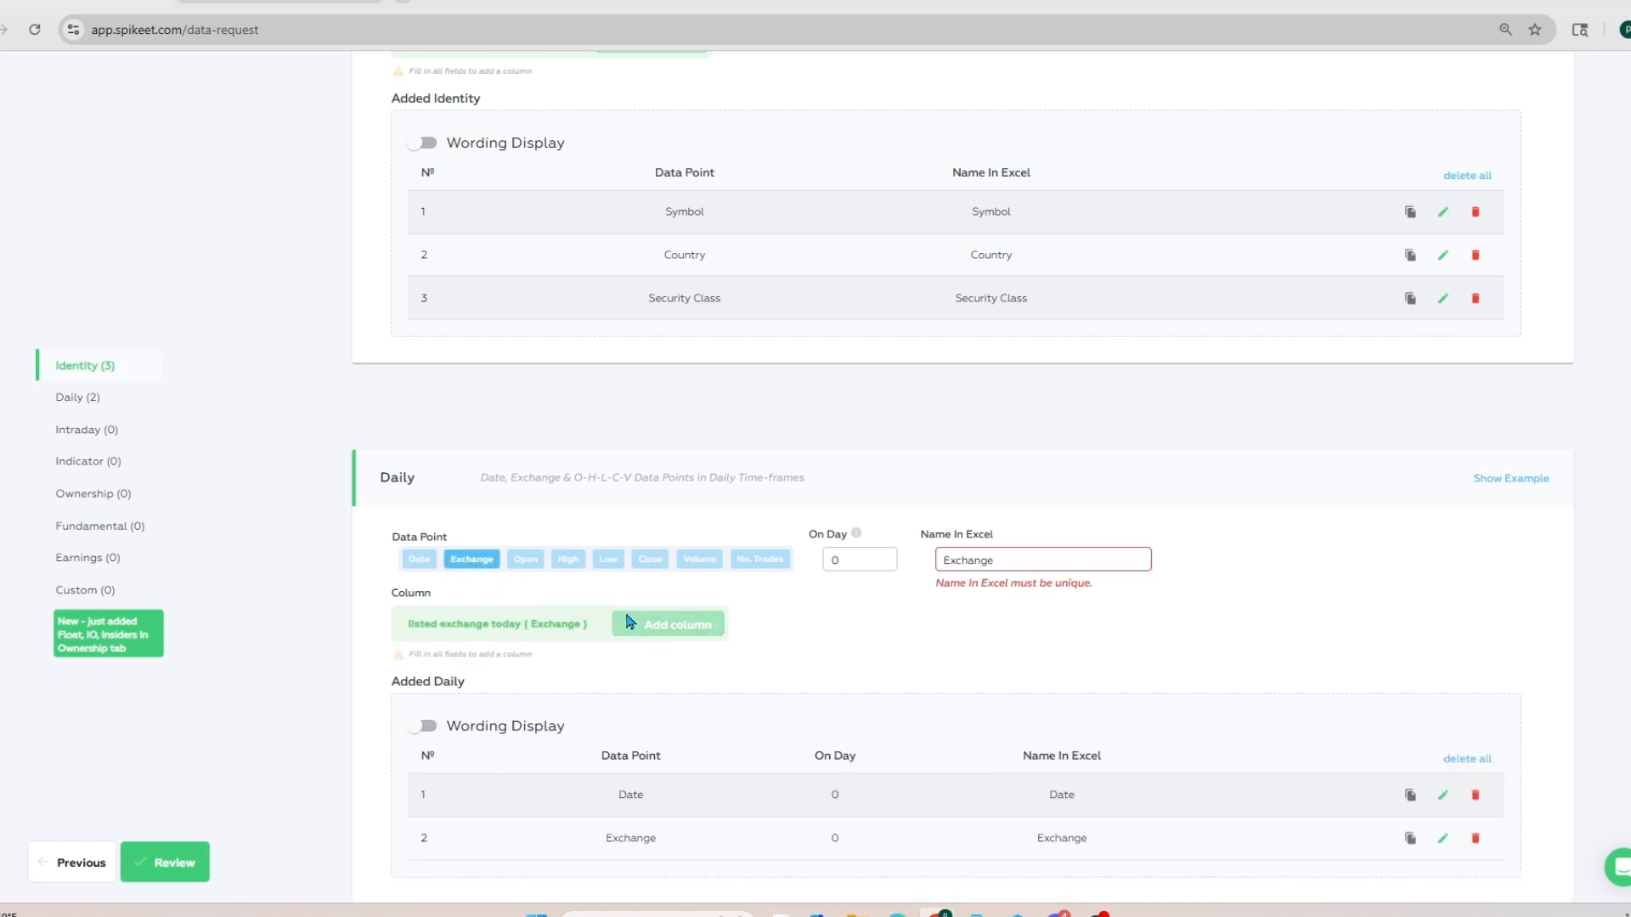
Step: Add unadjusted Open, High, Low, Close and Volume for day 0 as Daily columns
{"action": "left_click", "coordinate": [525, 559]}
{"action": "left_click", "coordinate": [680, 624]}
{"action": "left_click", "coordinate": [569, 558]}
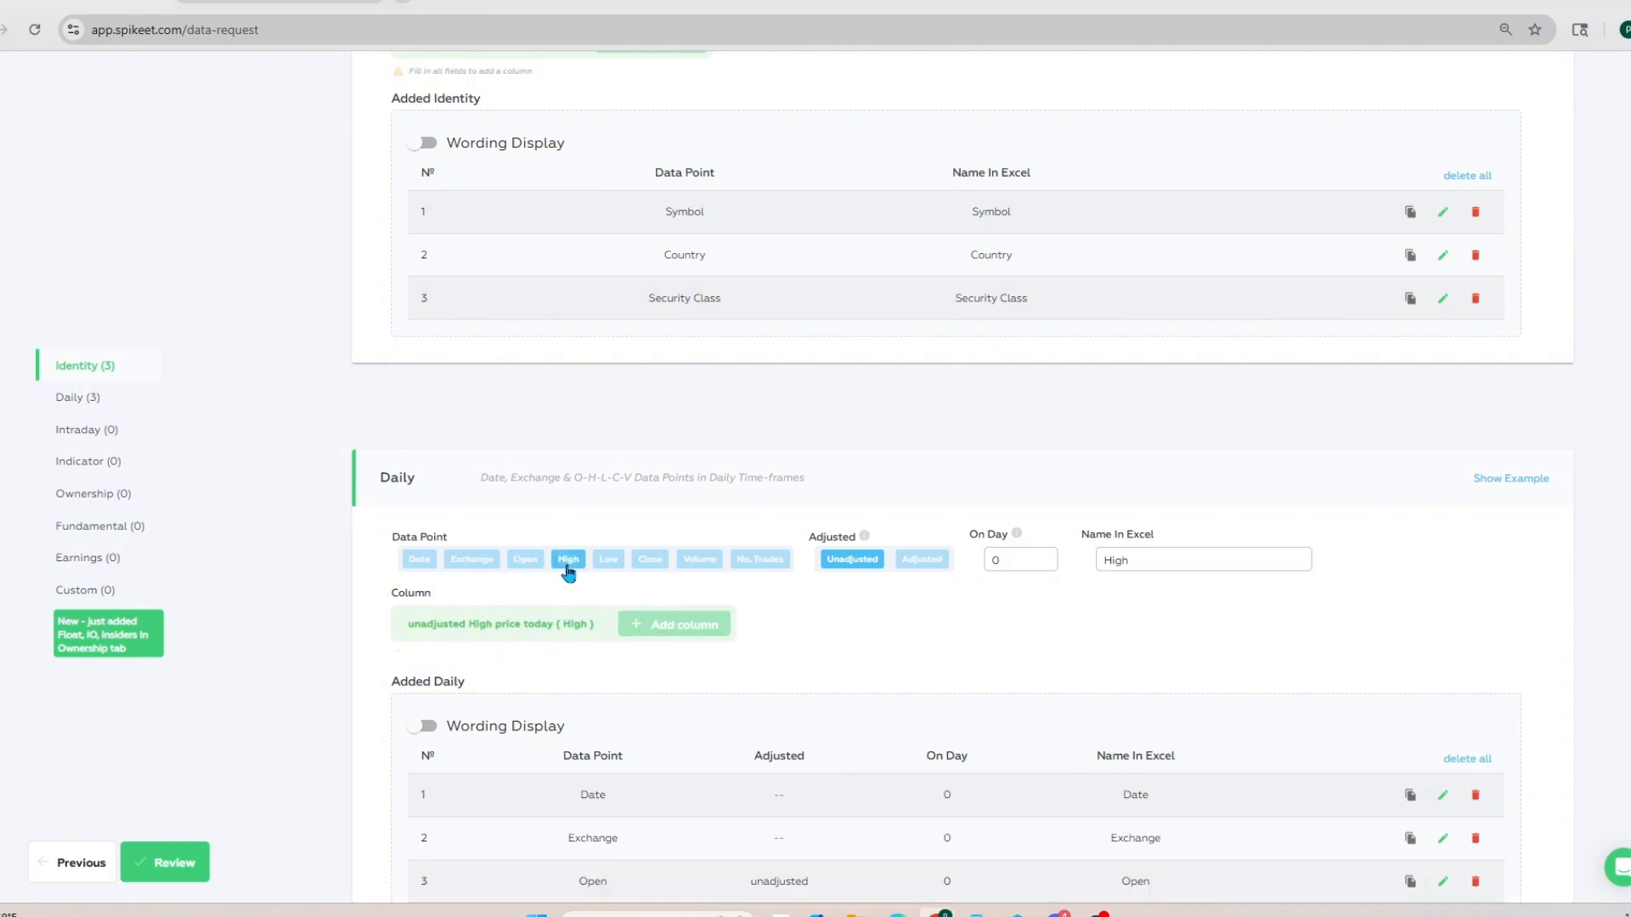
{"action": "left_click", "coordinate": [642, 623]}
{"action": "left_click", "coordinate": [608, 559]}
{"action": "left_click", "coordinate": [639, 622]}
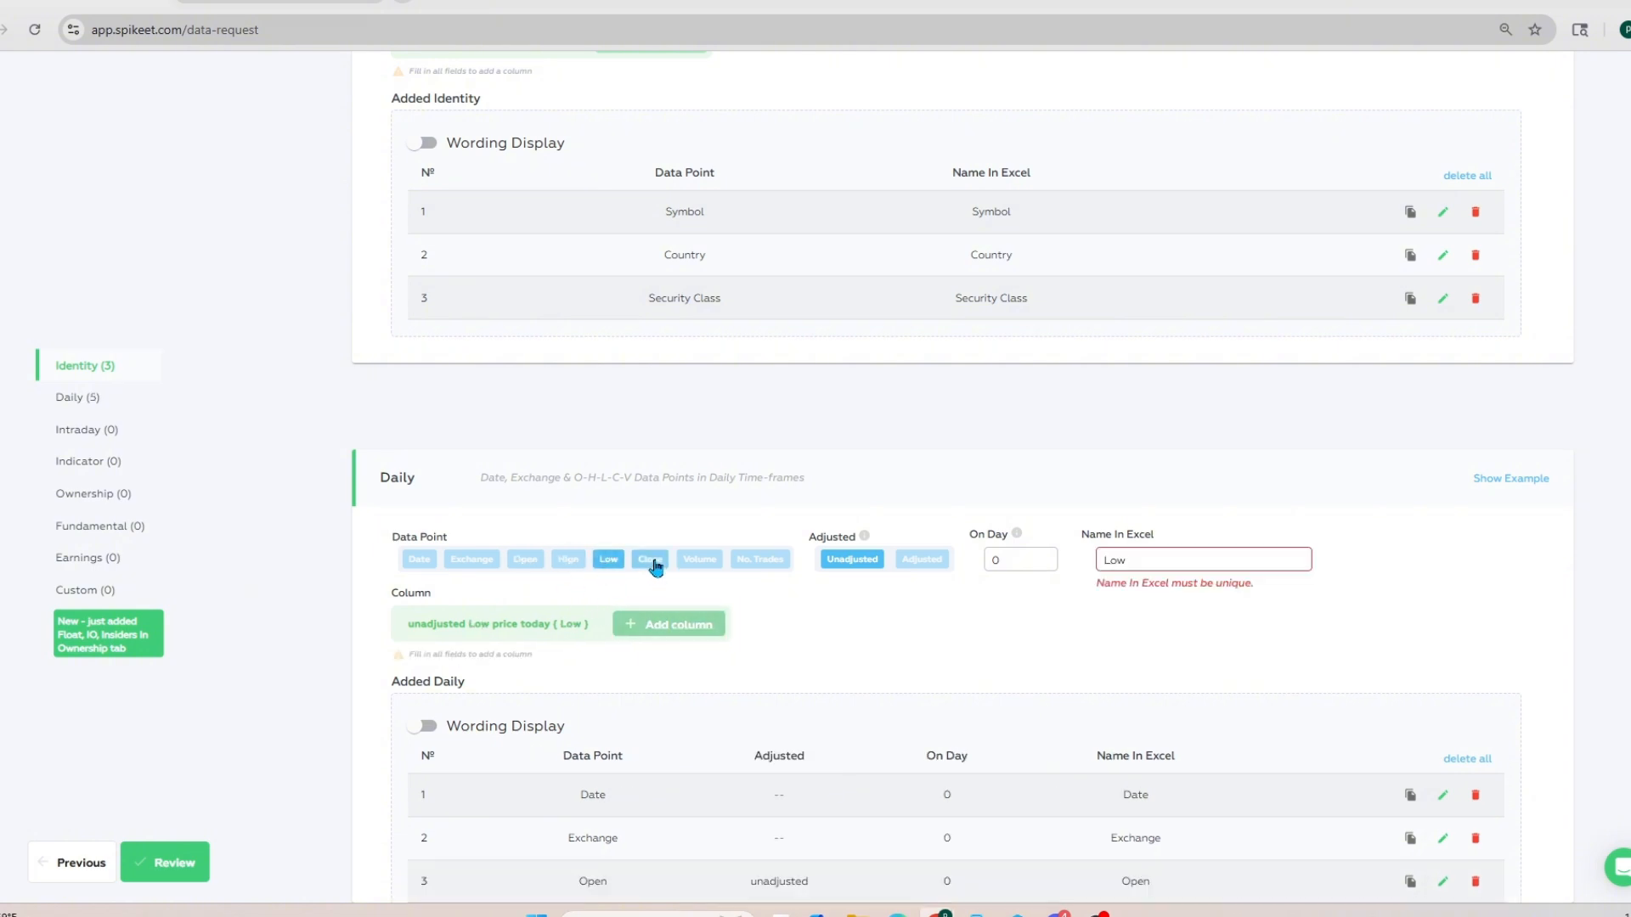
{"action": "left_click", "coordinate": [651, 559]}
{"action": "left_click", "coordinate": [667, 625]}
{"action": "left_click", "coordinate": [698, 559]}
{"action": "left_click", "coordinate": [688, 612]}
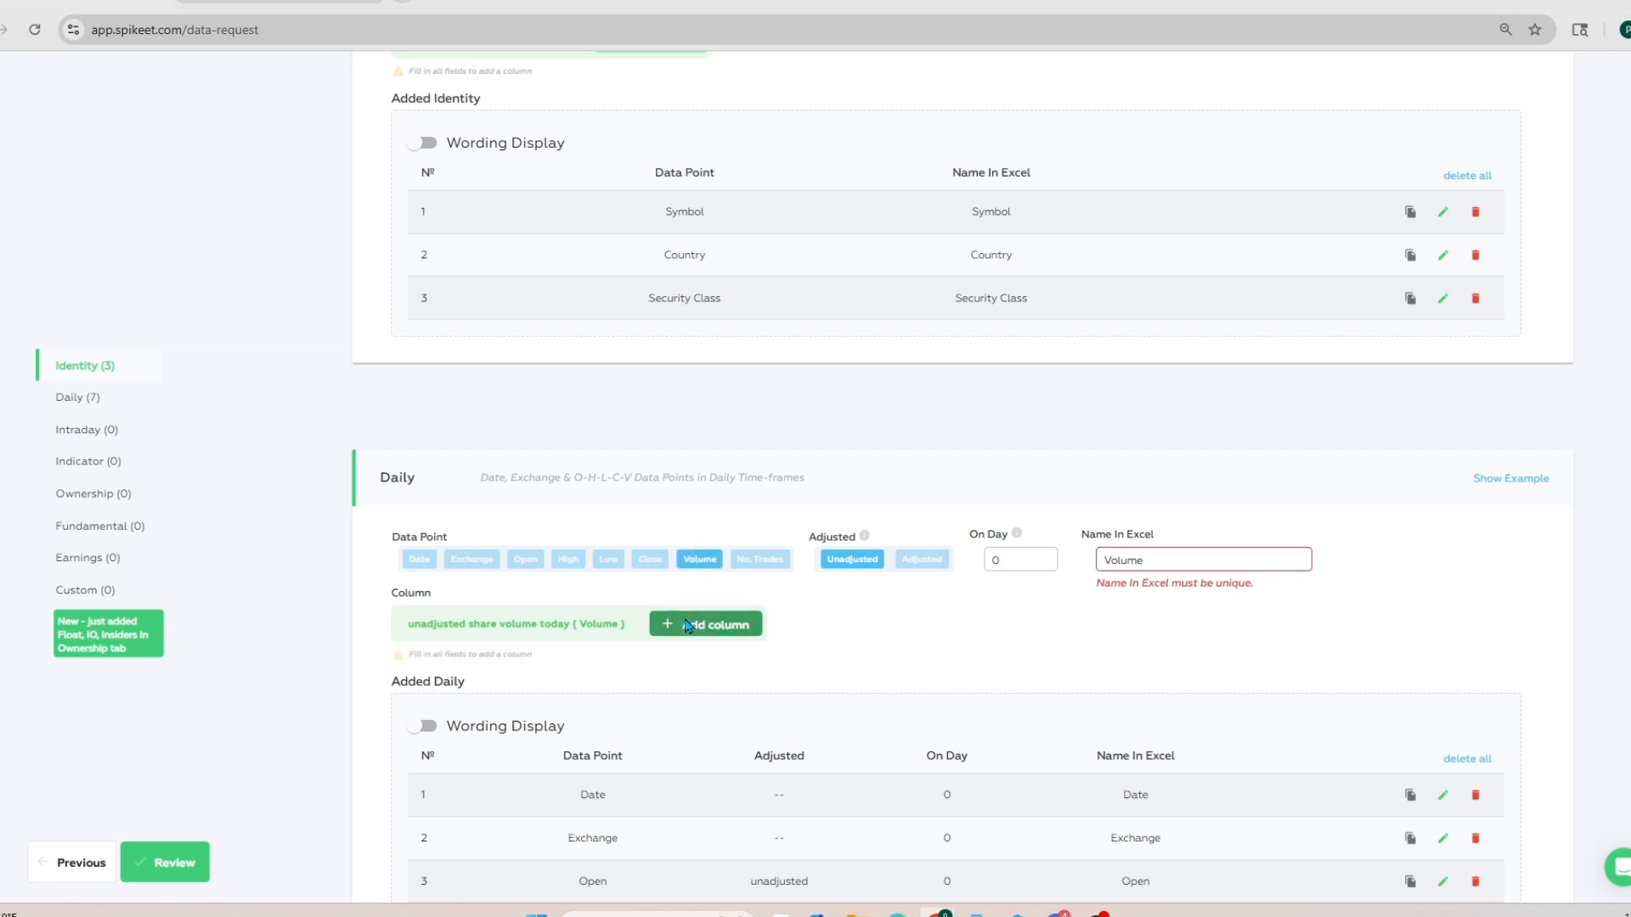
Step: Configure an Intraday column for the unadjusted SUM of Volume on day 0, from 04:00 AM to 09:29 AM
{"action": "scroll", "coordinate": [692, 586], "scroll_direction": "down", "scroll_amount": 3}
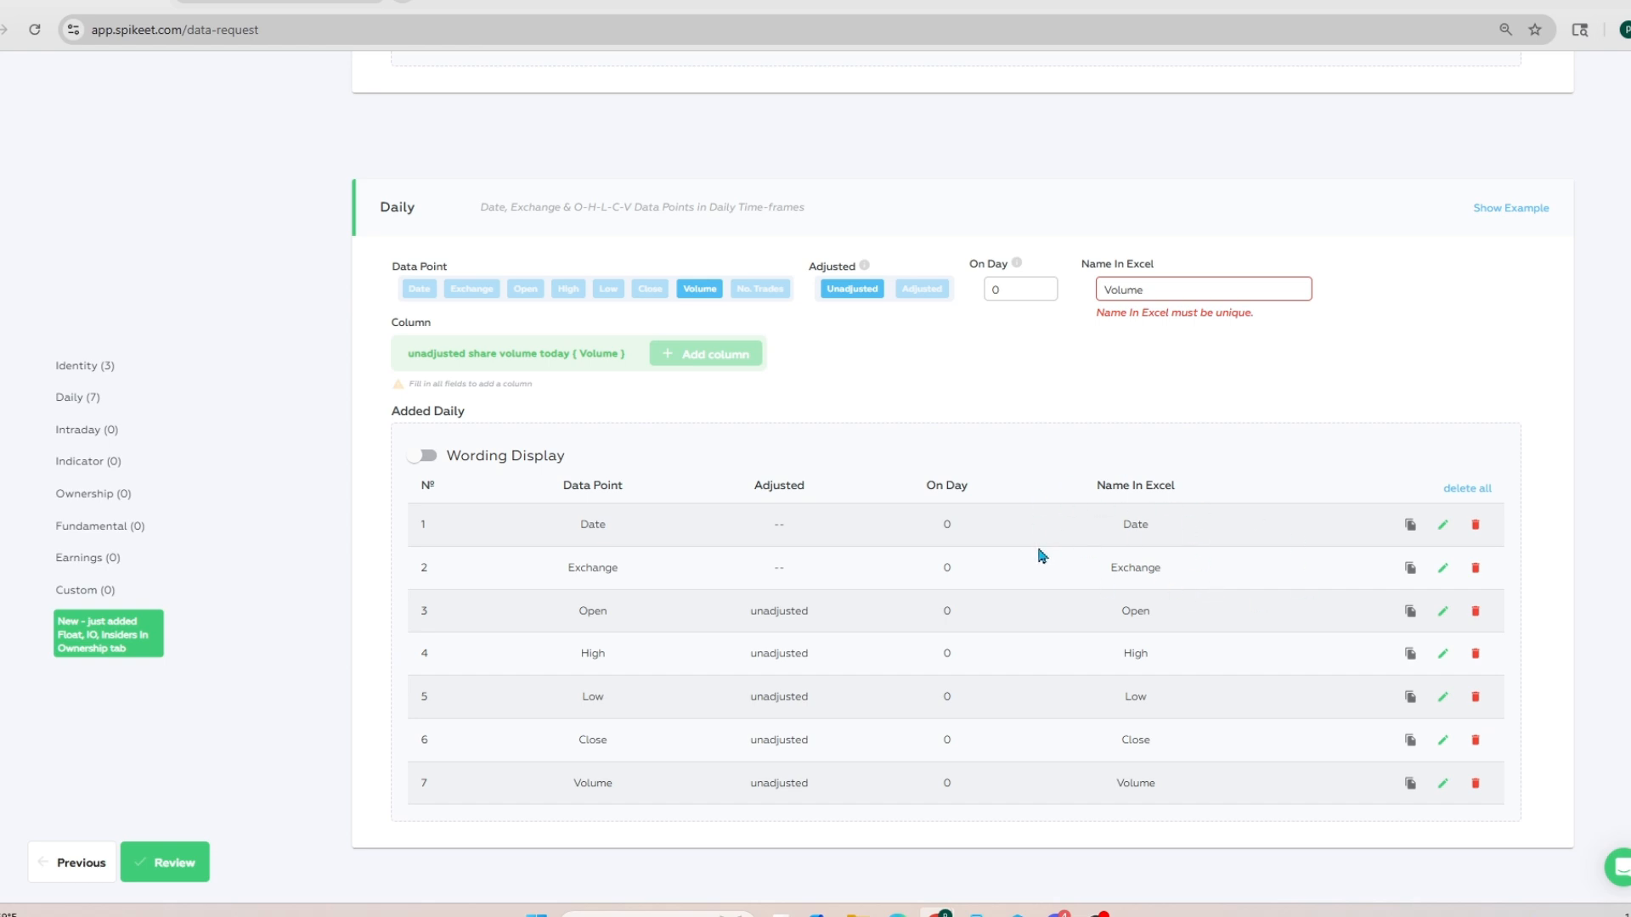
{"action": "scroll", "coordinate": [1040, 557], "scroll_direction": "down", "scroll_amount": 3}
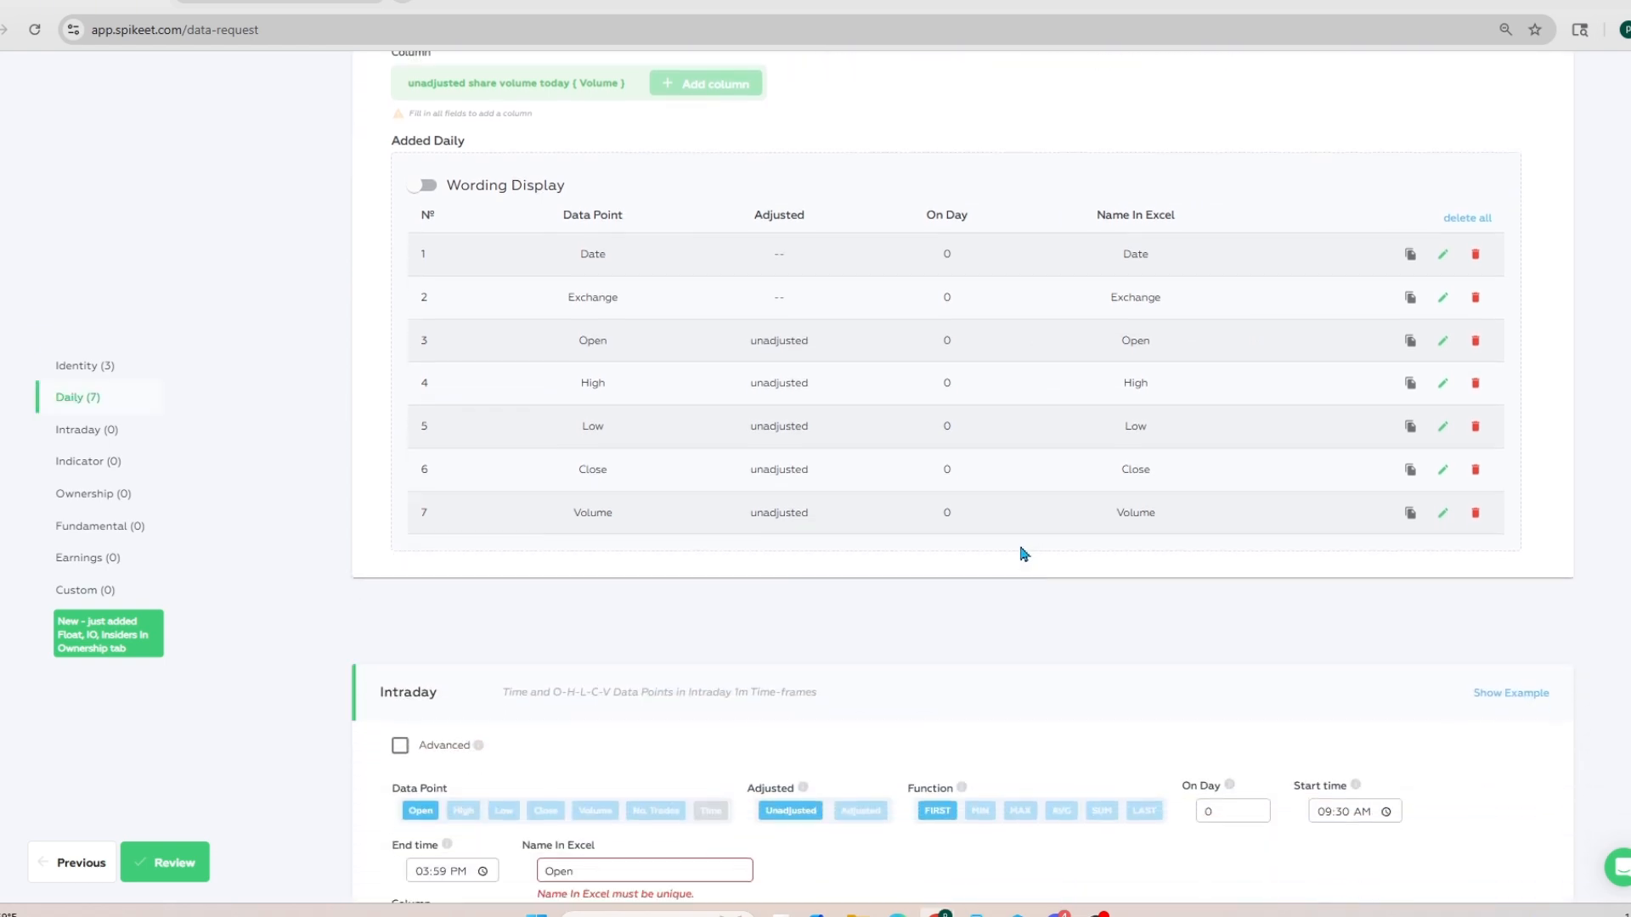
{"action": "scroll", "coordinate": [1023, 554], "scroll_direction": "down", "scroll_amount": 4}
{"action": "scroll", "coordinate": [1023, 552], "scroll_direction": "up", "scroll_amount": 1}
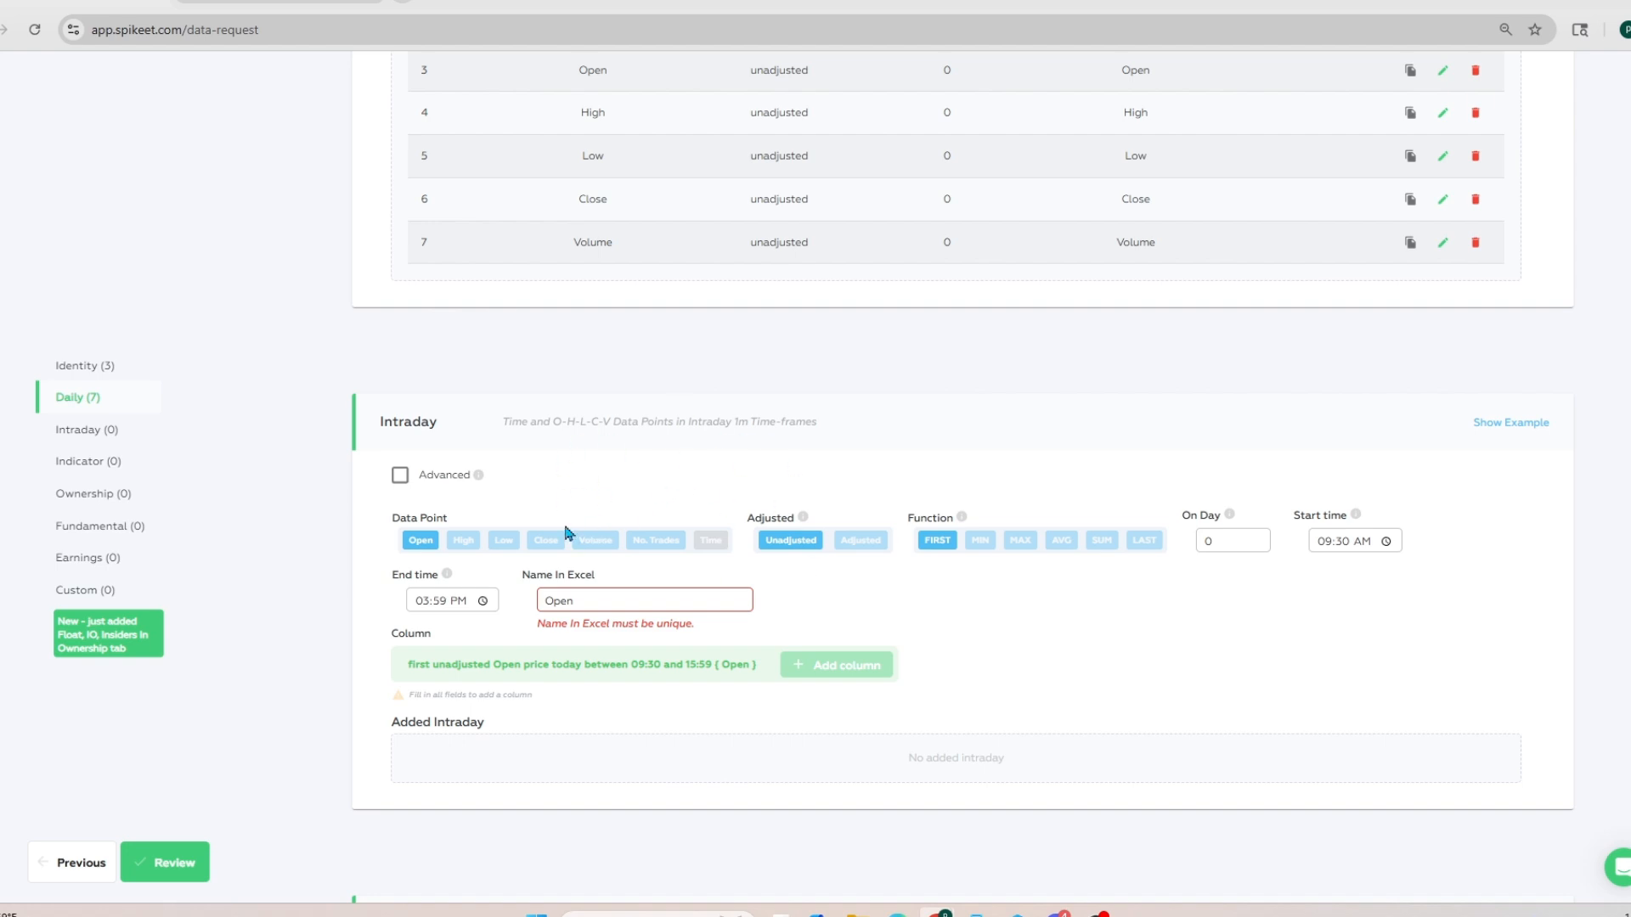
{"action": "left_click", "coordinate": [595, 540]}
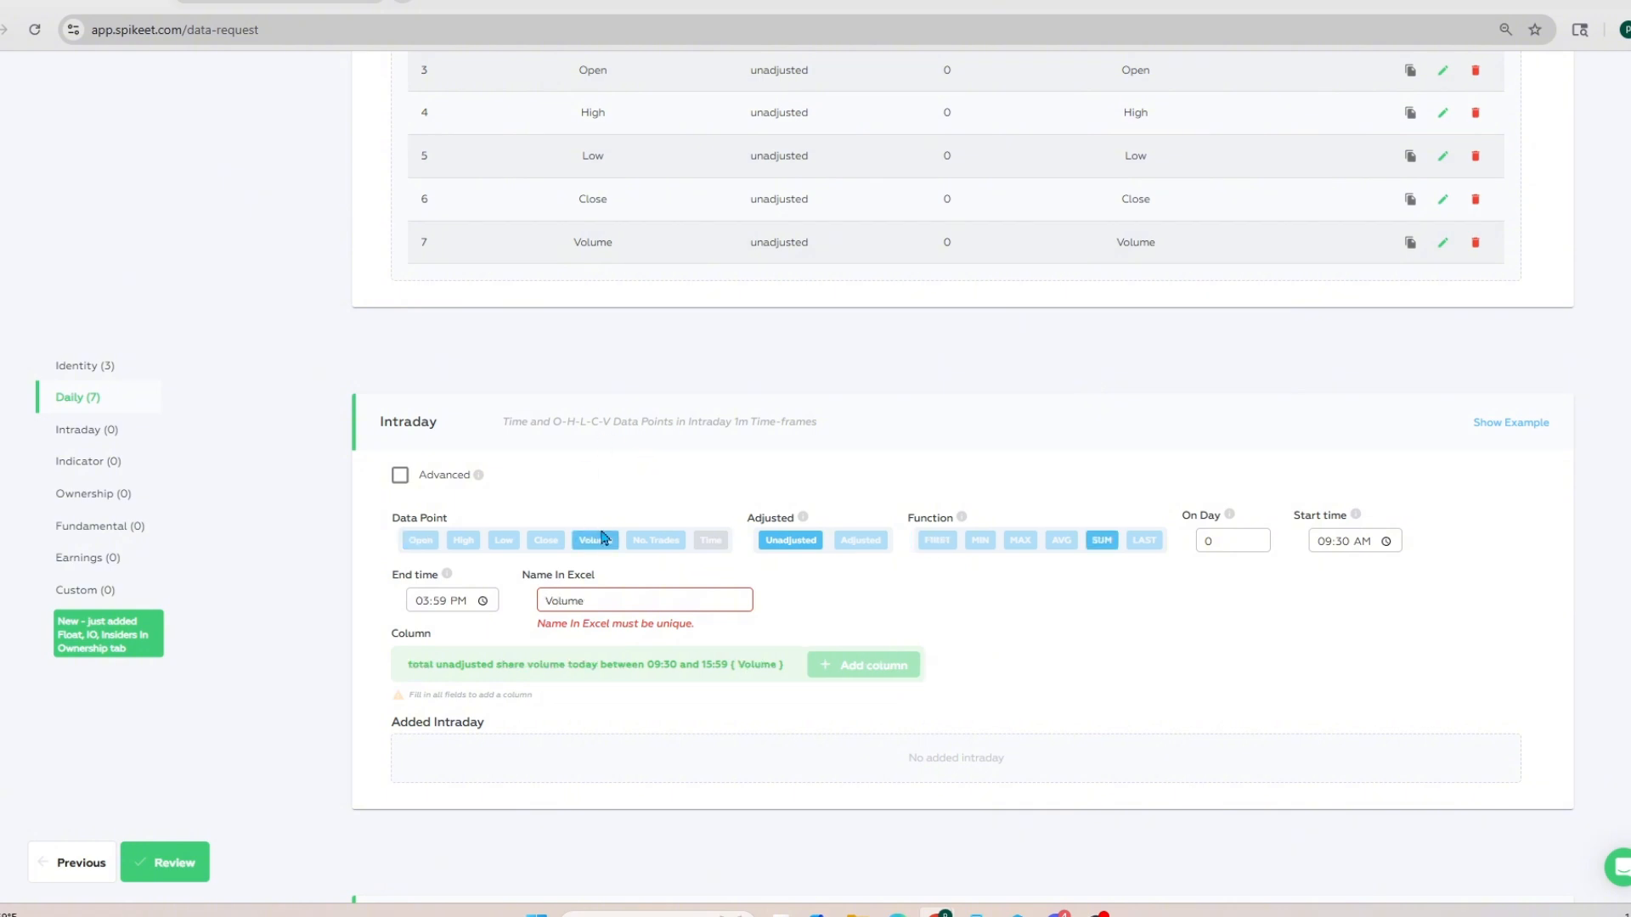
{"action": "scroll", "coordinate": [601, 465], "scroll_direction": "down", "scroll_amount": 2}
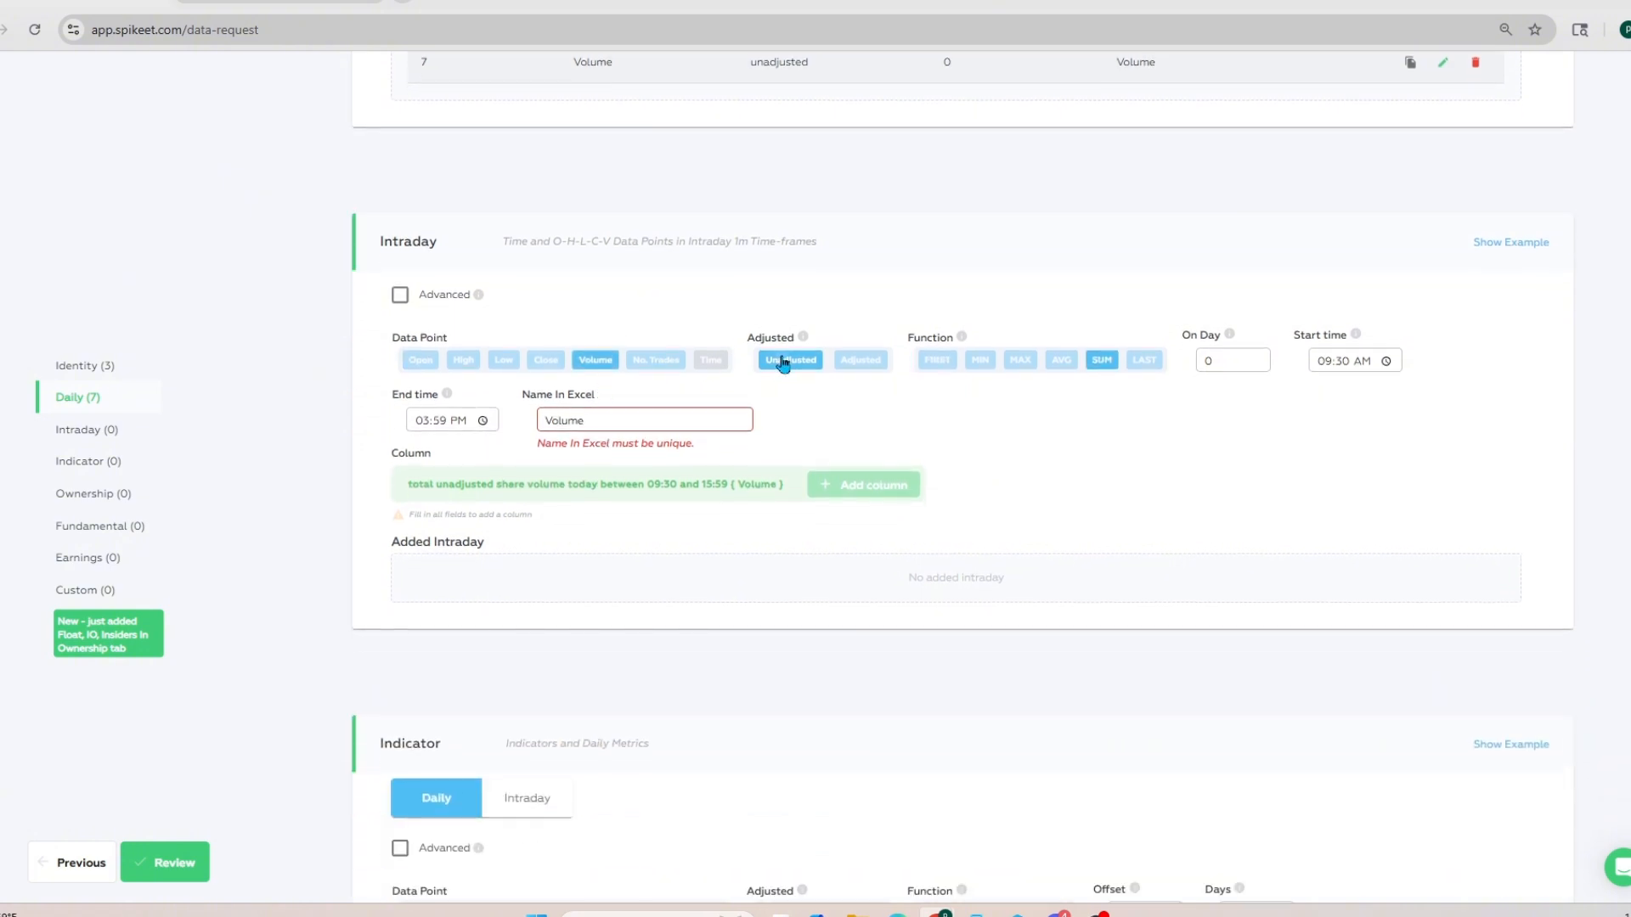
{"action": "left_click", "coordinate": [1229, 360]}
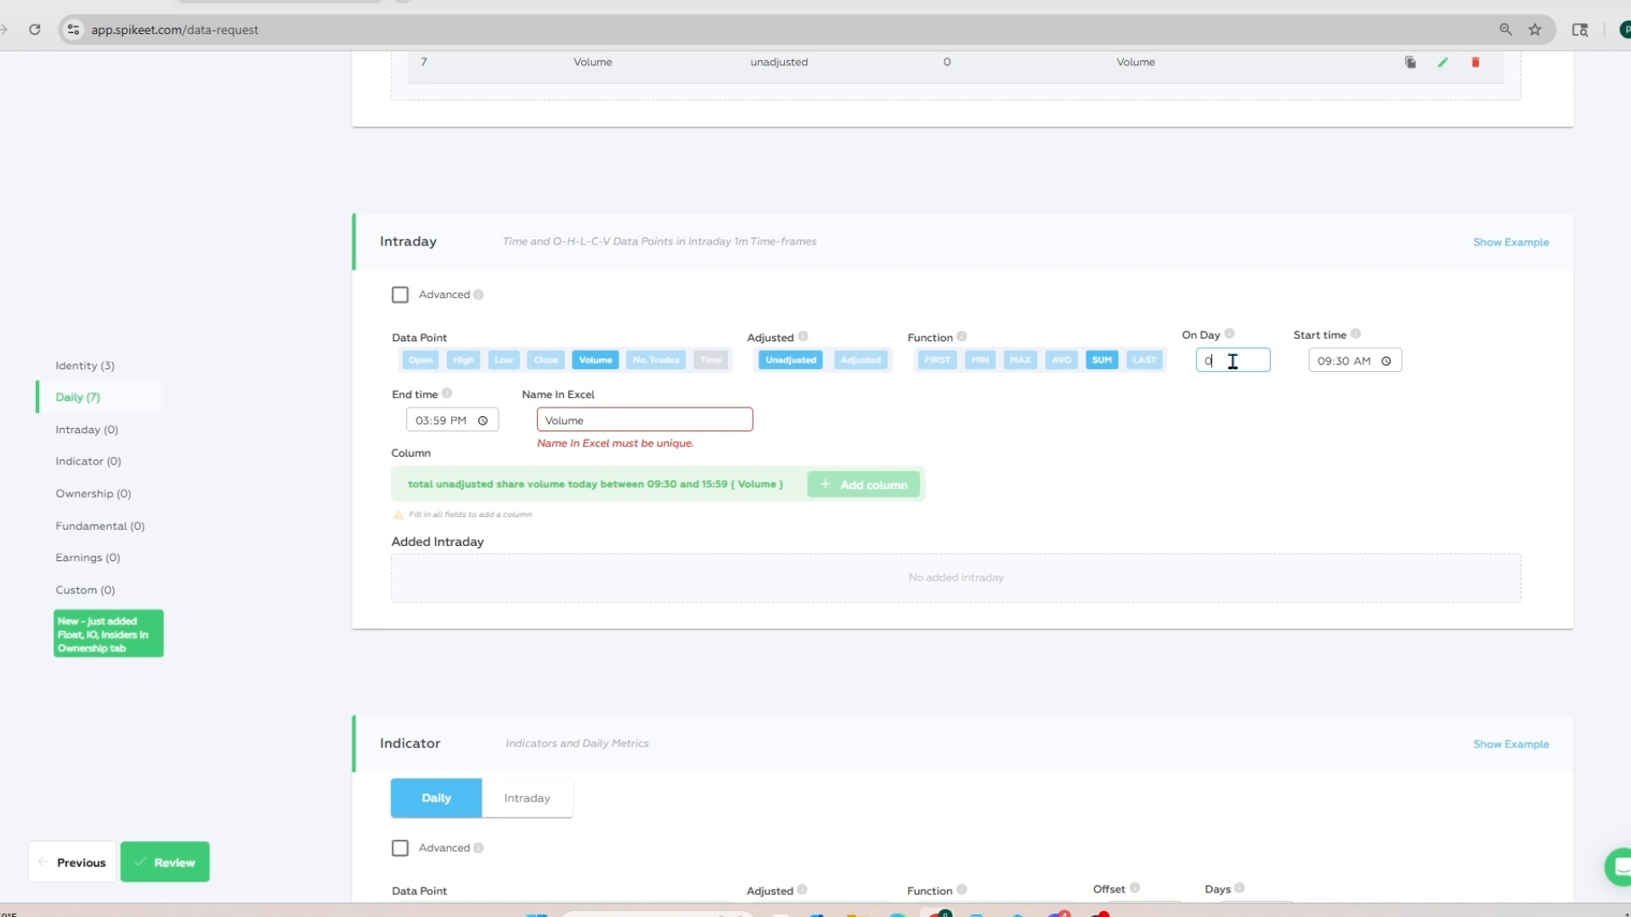
{"action": "left_click", "coordinate": [1328, 363]}
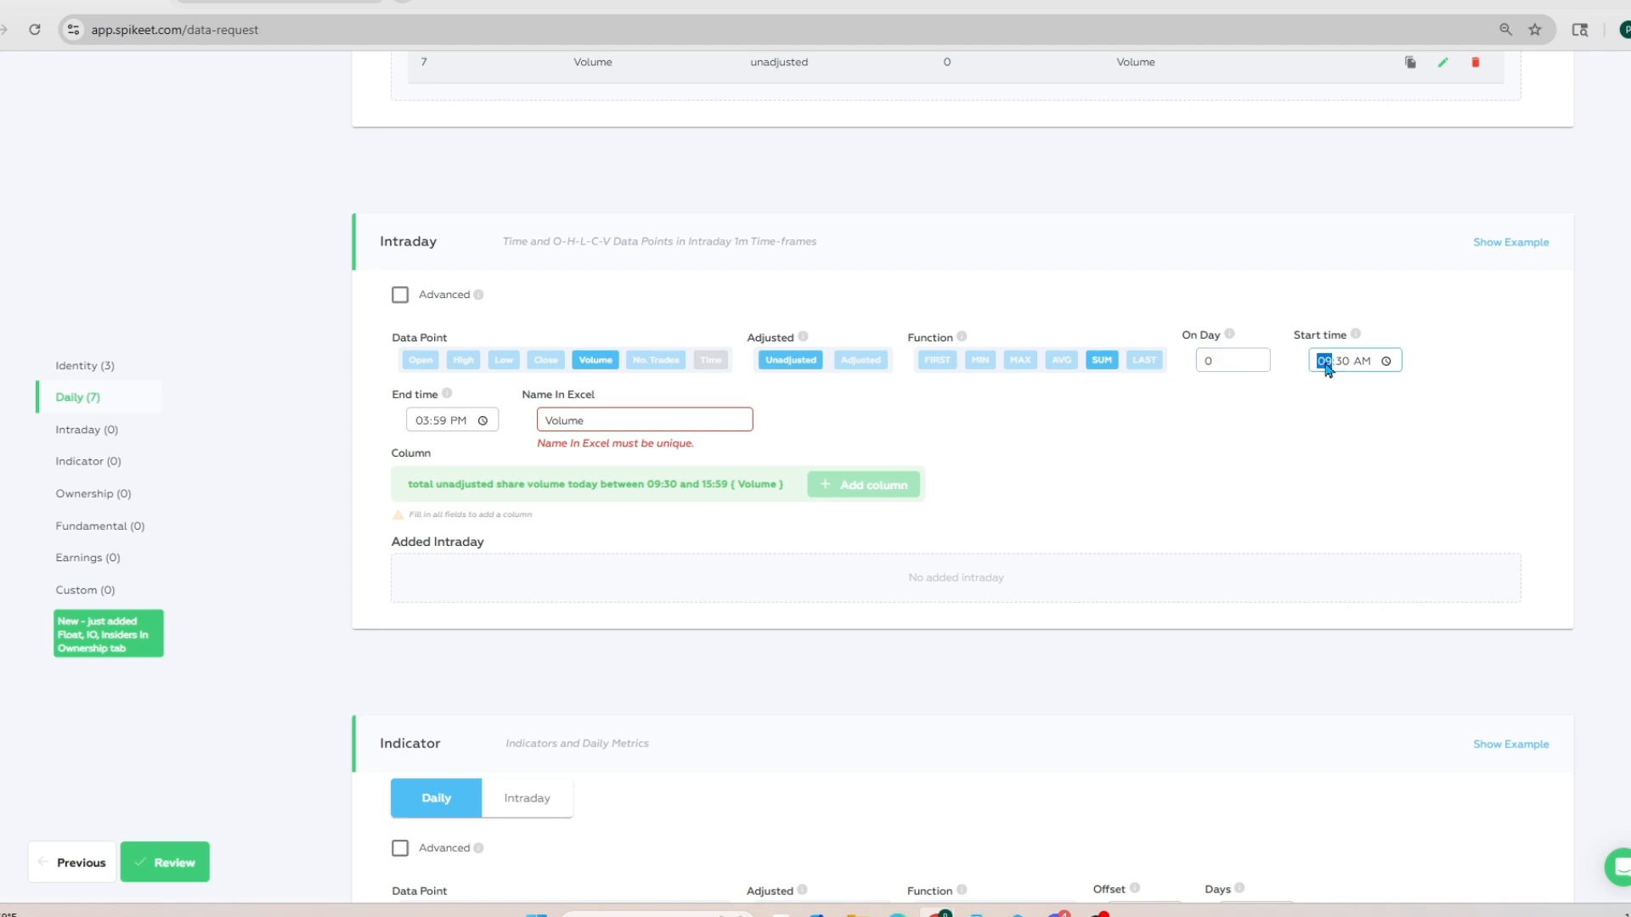
{"action": "type", "text": "040"}
{"action": "left_click", "coordinate": [425, 421]}
{"action": "type", "text": "09"}
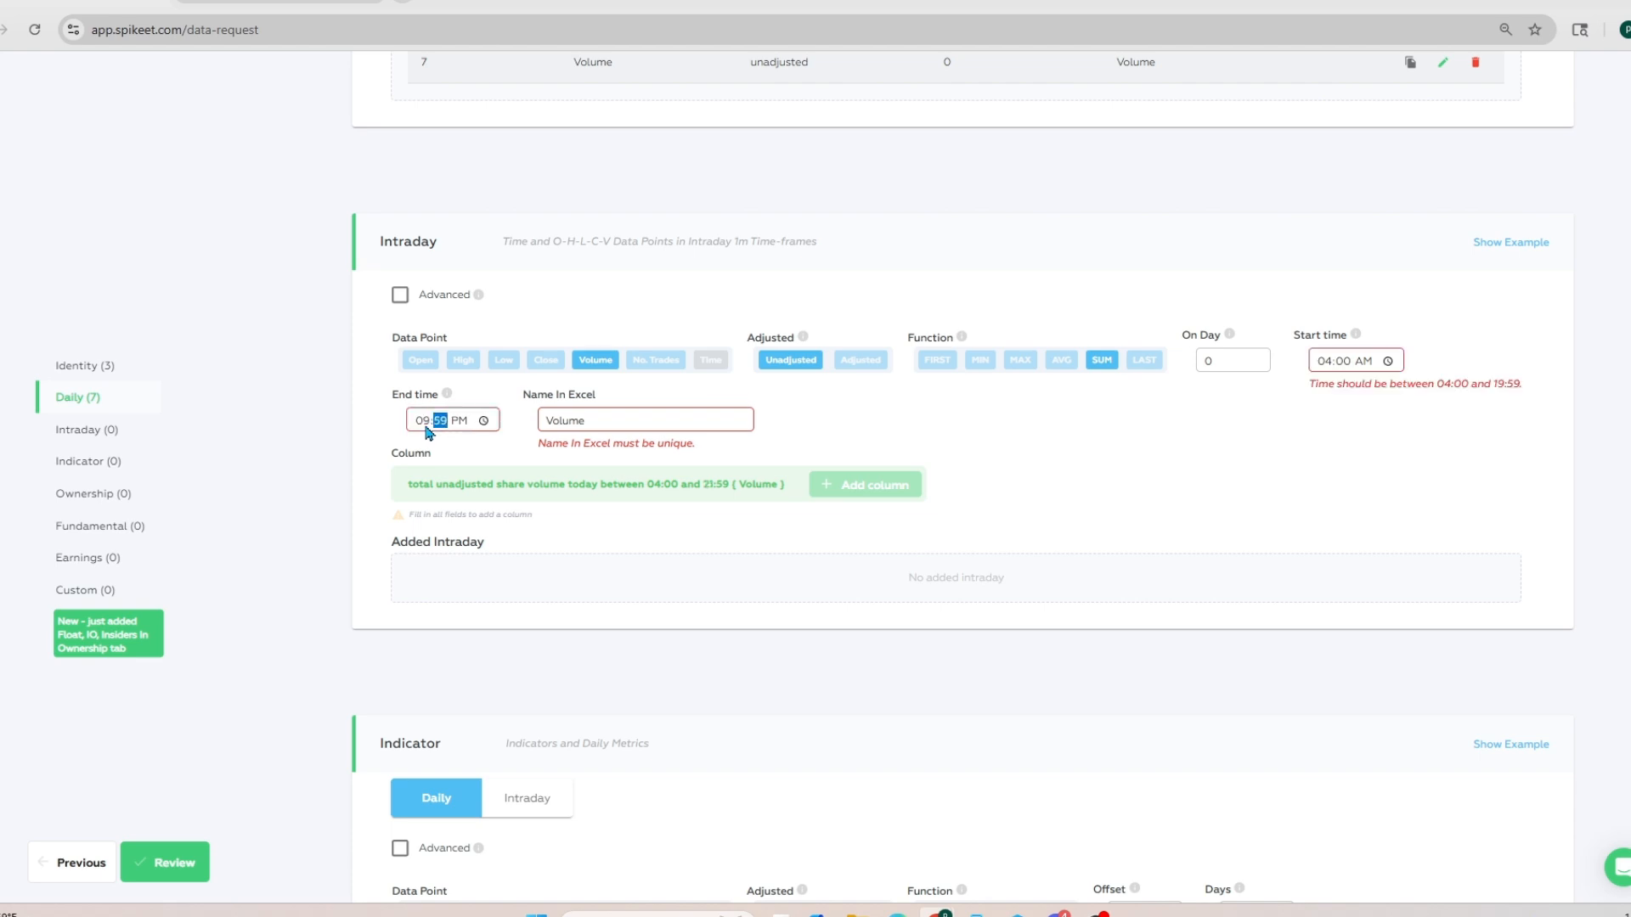
{"action": "type", "text": "29a"}
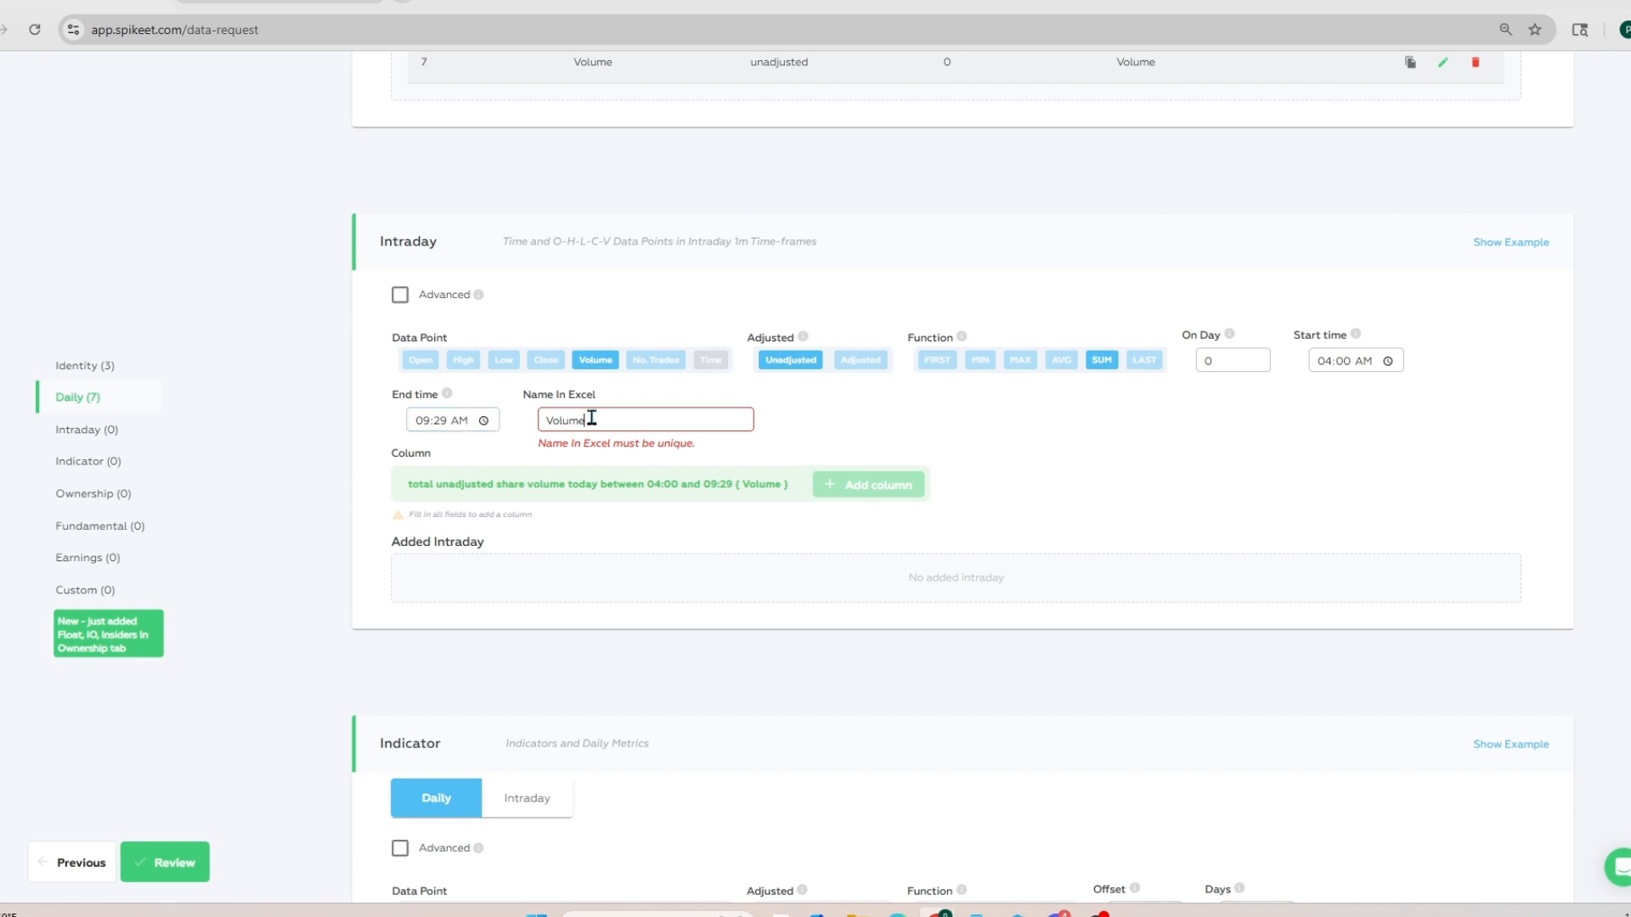
Step: Name the Intraday premarket volume column Volume1 and add it to the spreadsheet columns
{"action": "left_click", "coordinate": [600, 420]}
{"action": "type", "text": "1"}
{"action": "left_click", "coordinate": [859, 481]}
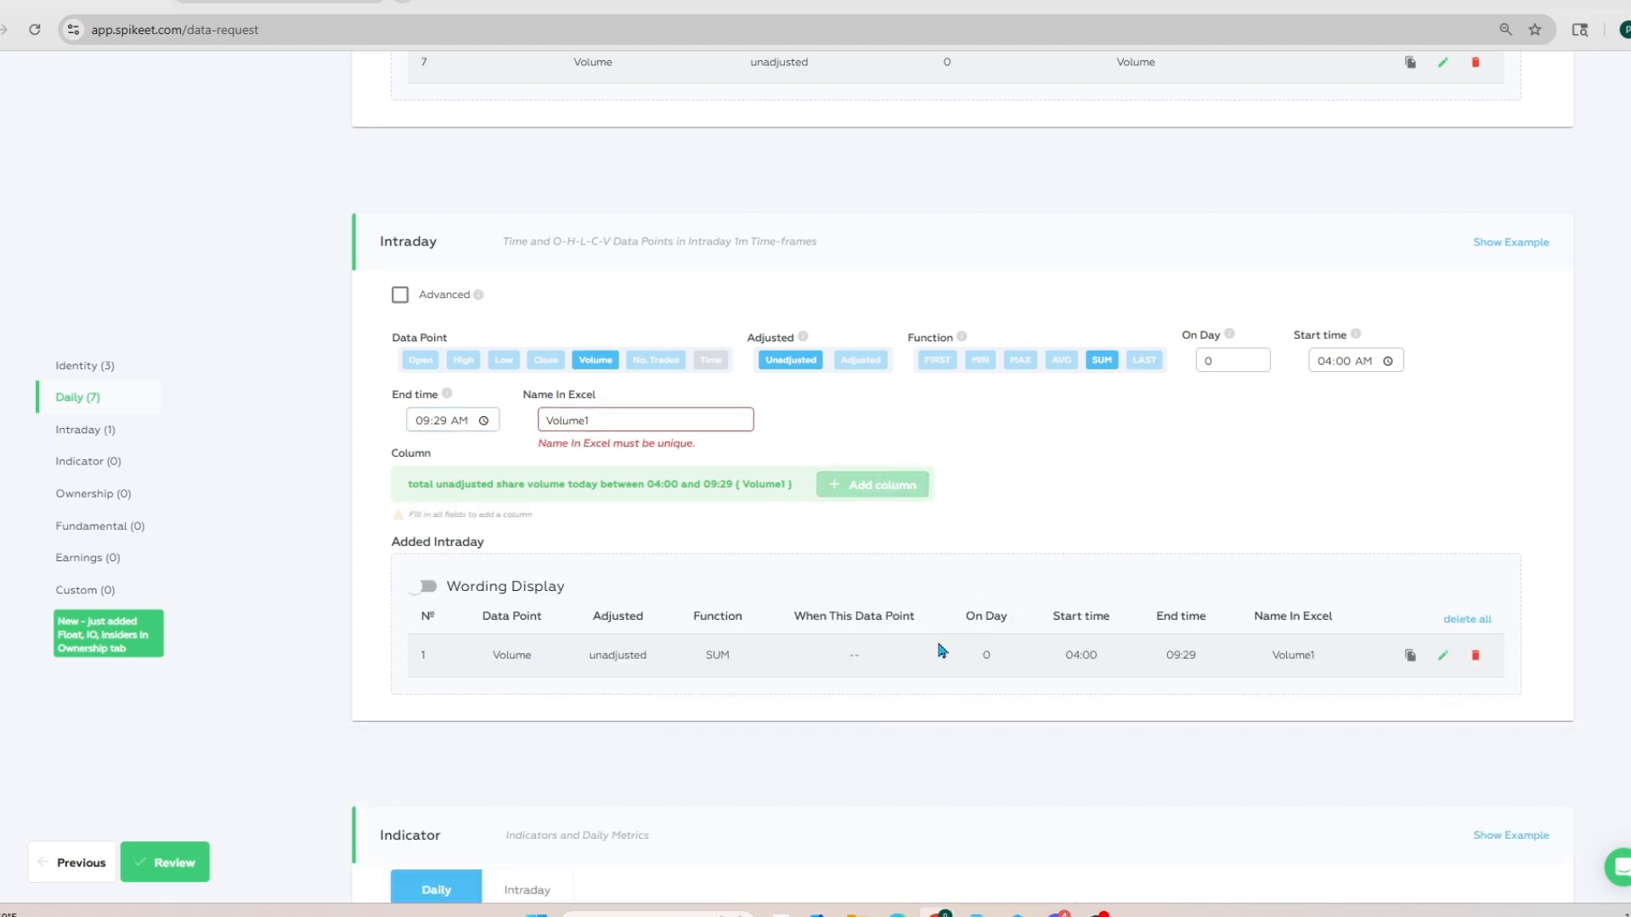
Step: Add the company's Market Cap as a Fundamental column named Market Cap1
{"action": "scroll", "coordinate": [938, 654], "scroll_direction": "up", "scroll_amount": 1}
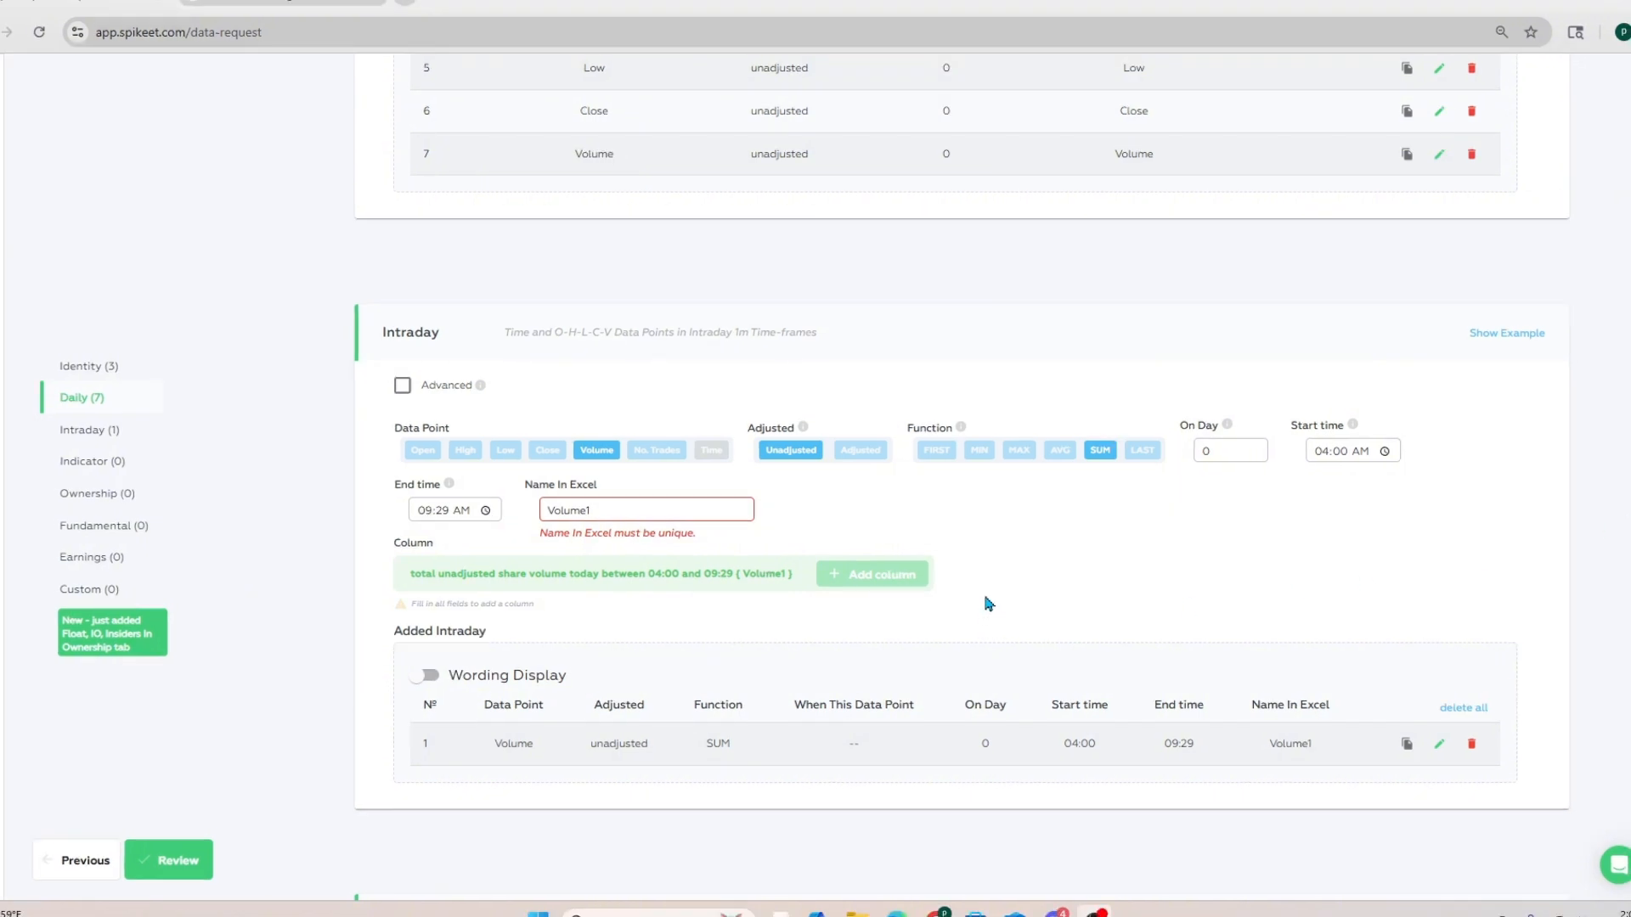
{"action": "scroll", "coordinate": [987, 603], "scroll_direction": "down", "scroll_amount": 5}
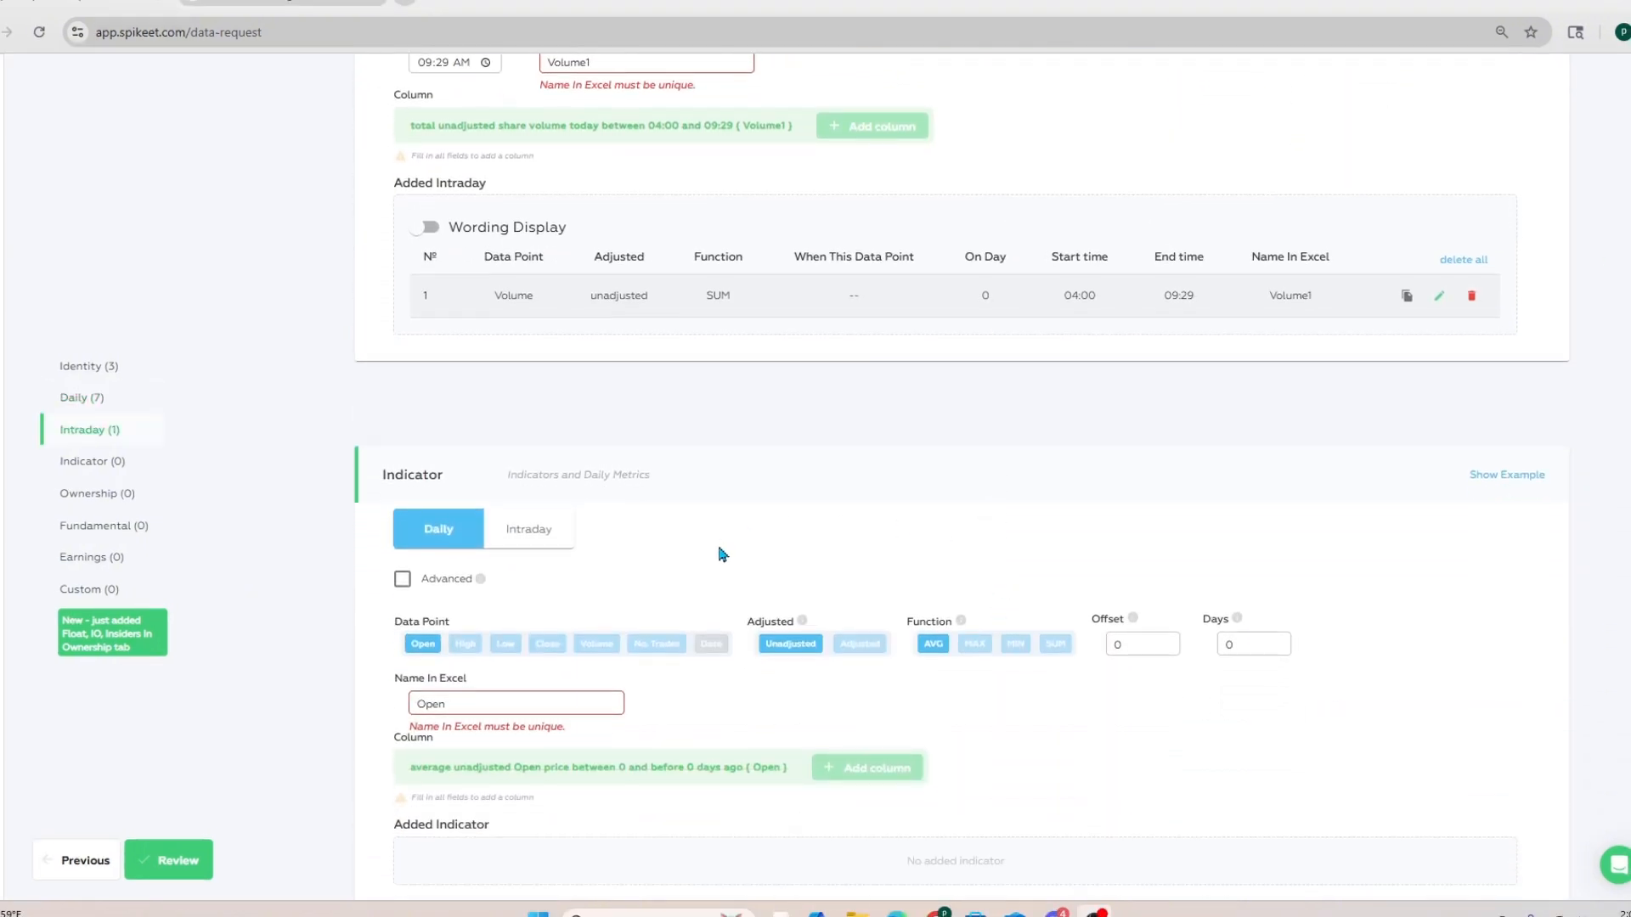
{"action": "scroll", "coordinate": [794, 502], "scroll_direction": "down", "scroll_amount": 1}
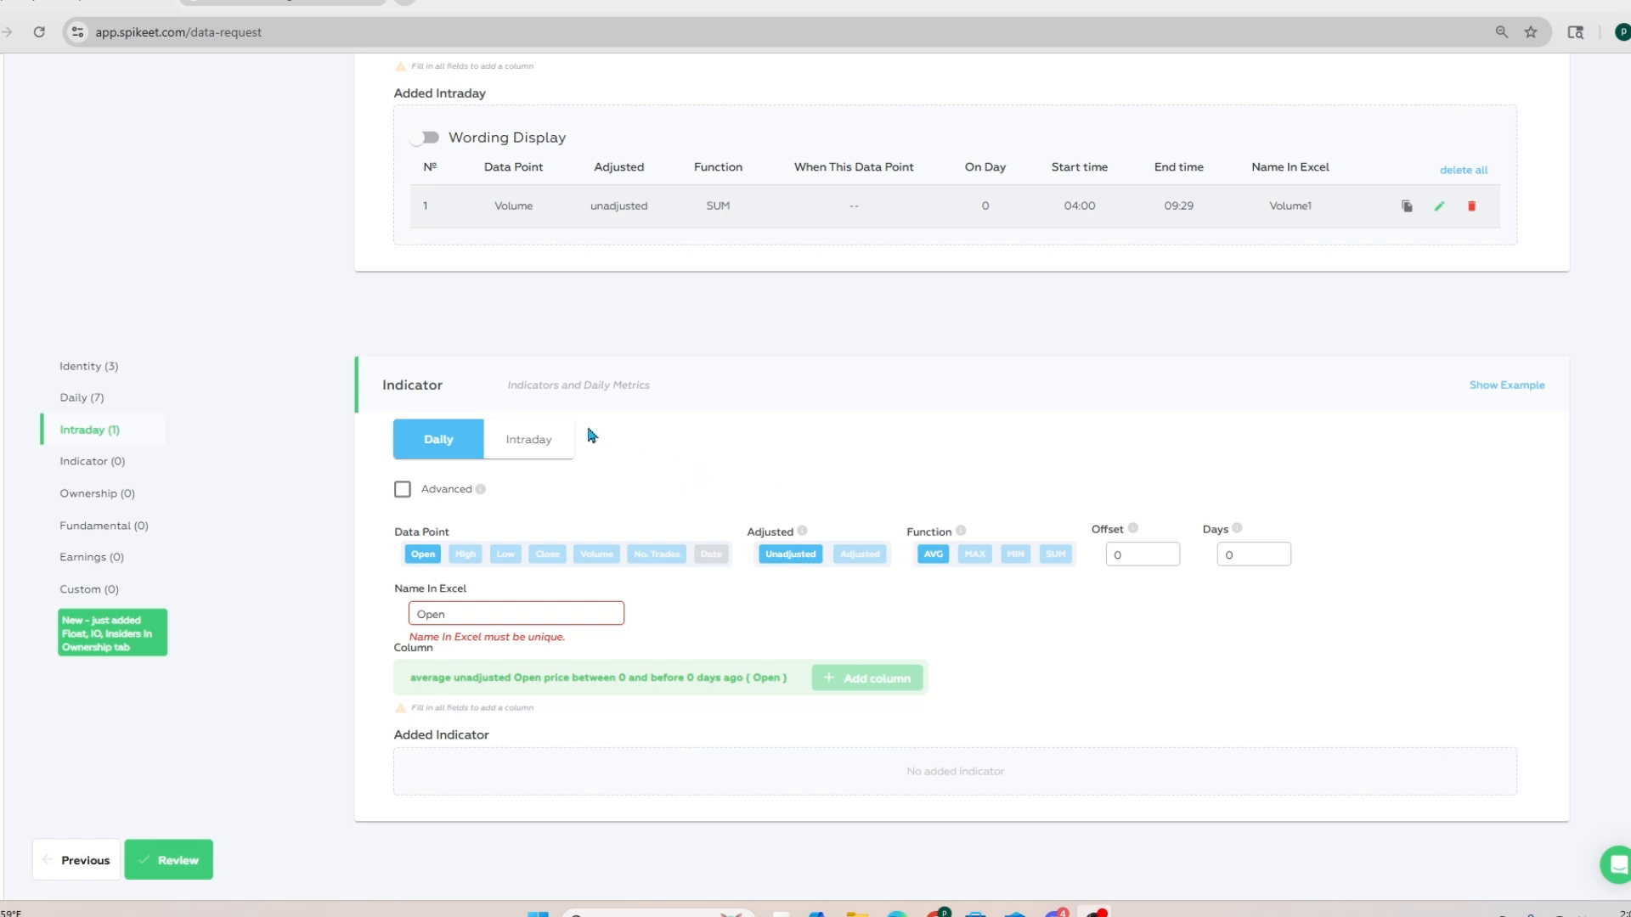
{"action": "scroll", "coordinate": [902, 468], "scroll_direction": "down", "scroll_amount": 1}
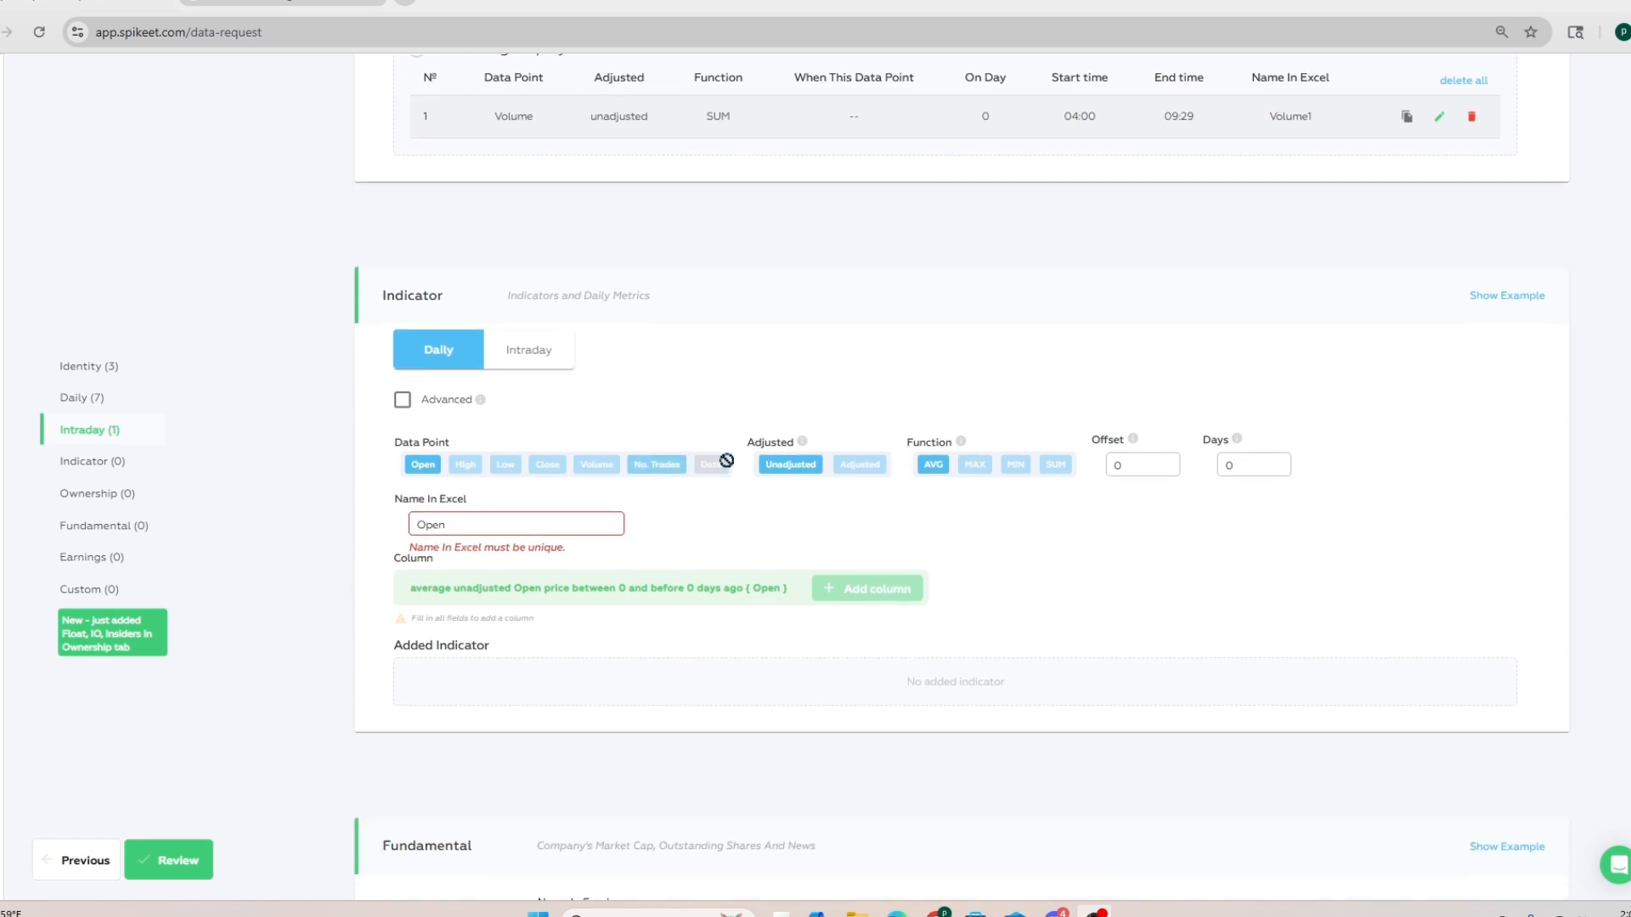
{"action": "scroll", "coordinate": [858, 450], "scroll_direction": "down", "scroll_amount": 3}
{"action": "scroll", "coordinate": [858, 450], "scroll_direction": "down", "scroll_amount": 2}
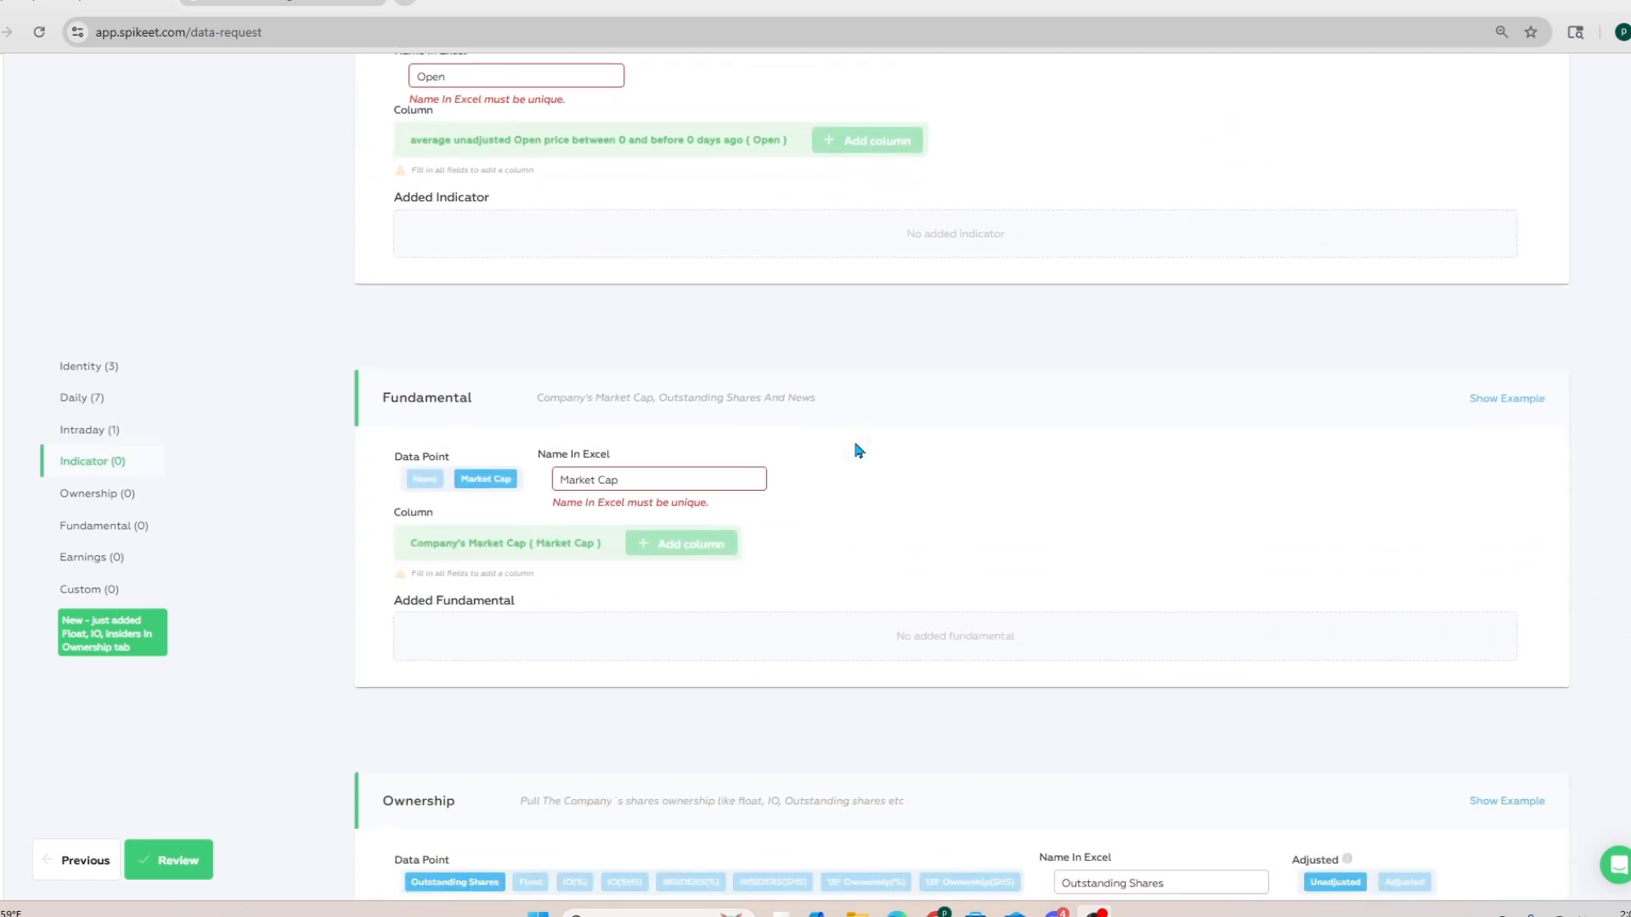
{"action": "left_click", "coordinate": [659, 472]}
{"action": "type", "text": "1"}
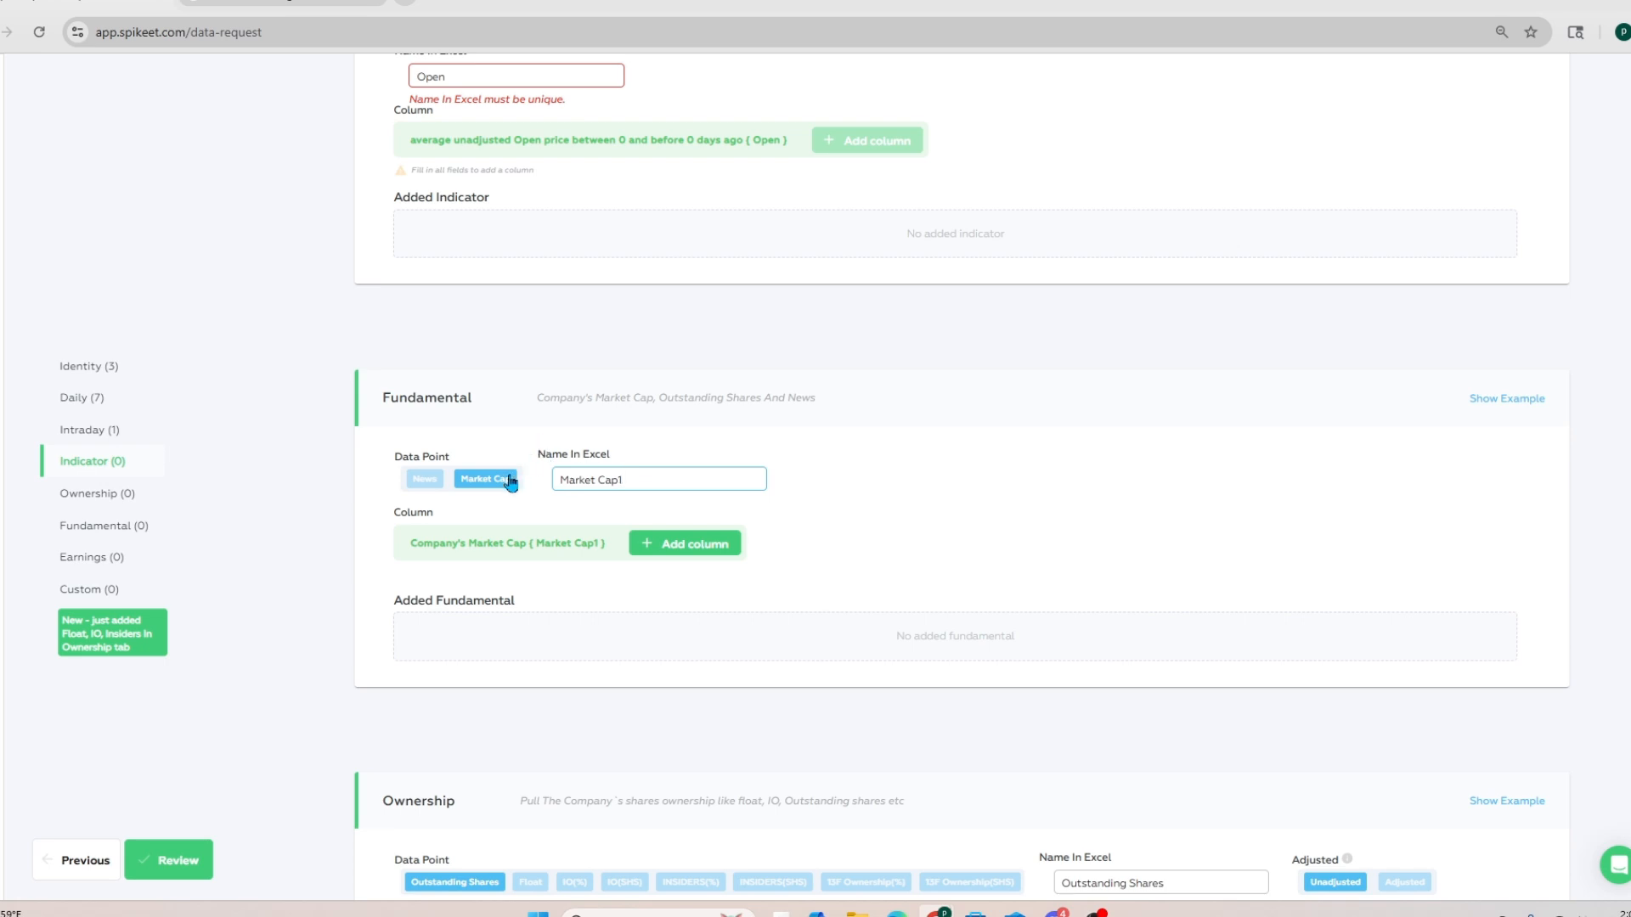
{"action": "left_click", "coordinate": [684, 543]}
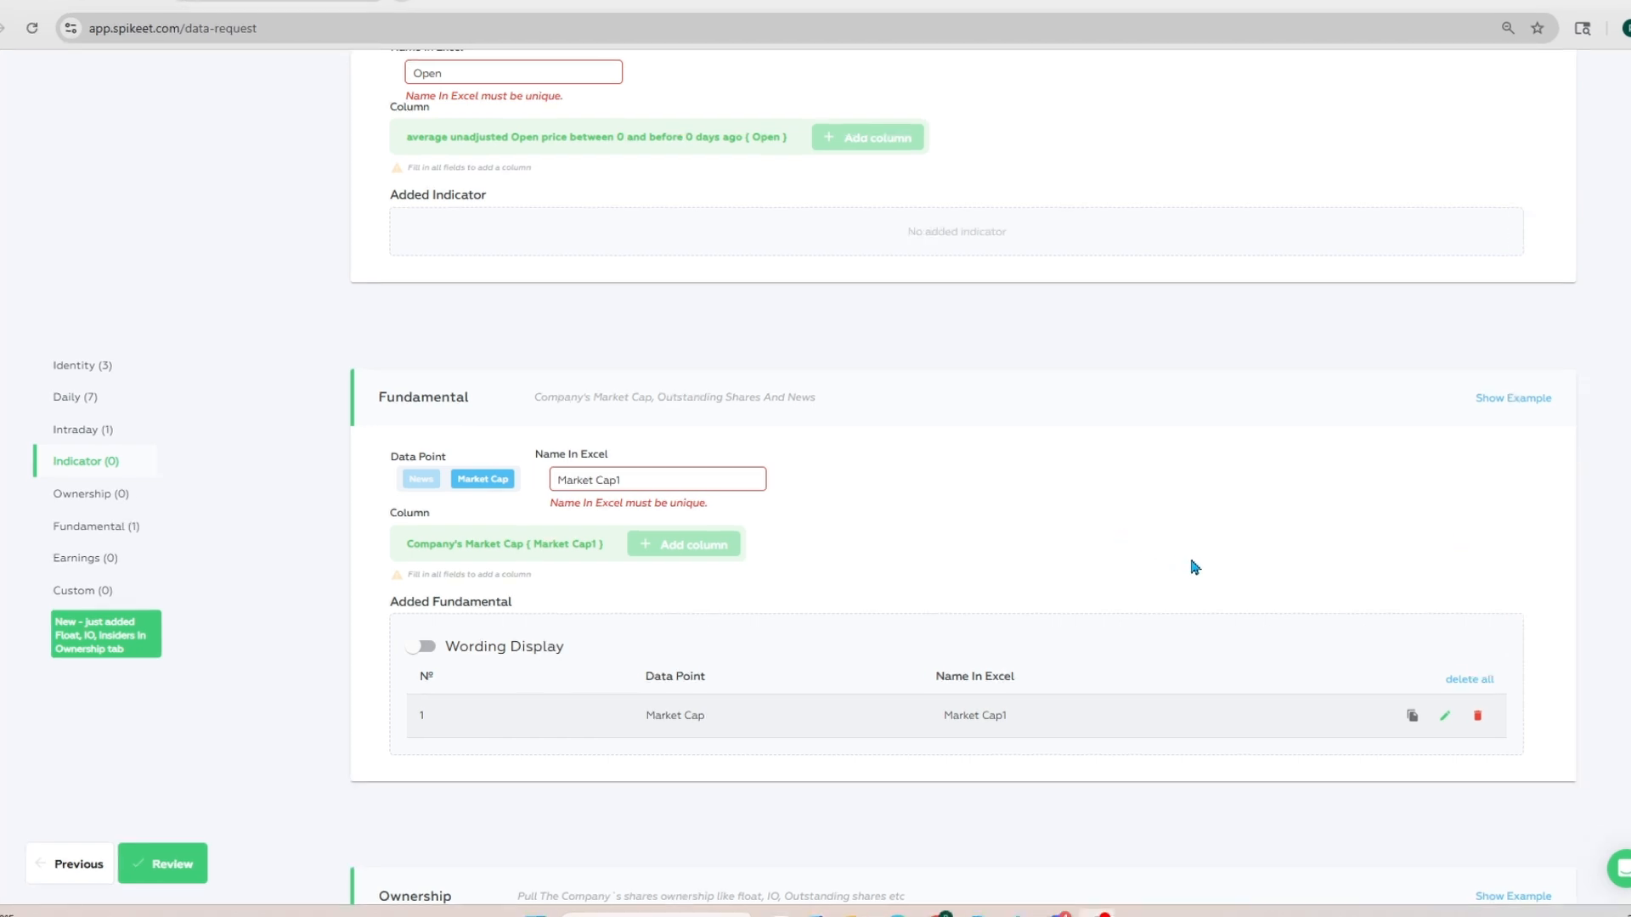
Step: Add unadjusted Float, IO(%) and IO(SHS) as Ownership columns
{"action": "scroll", "coordinate": [1194, 568], "scroll_direction": "down", "scroll_amount": 2}
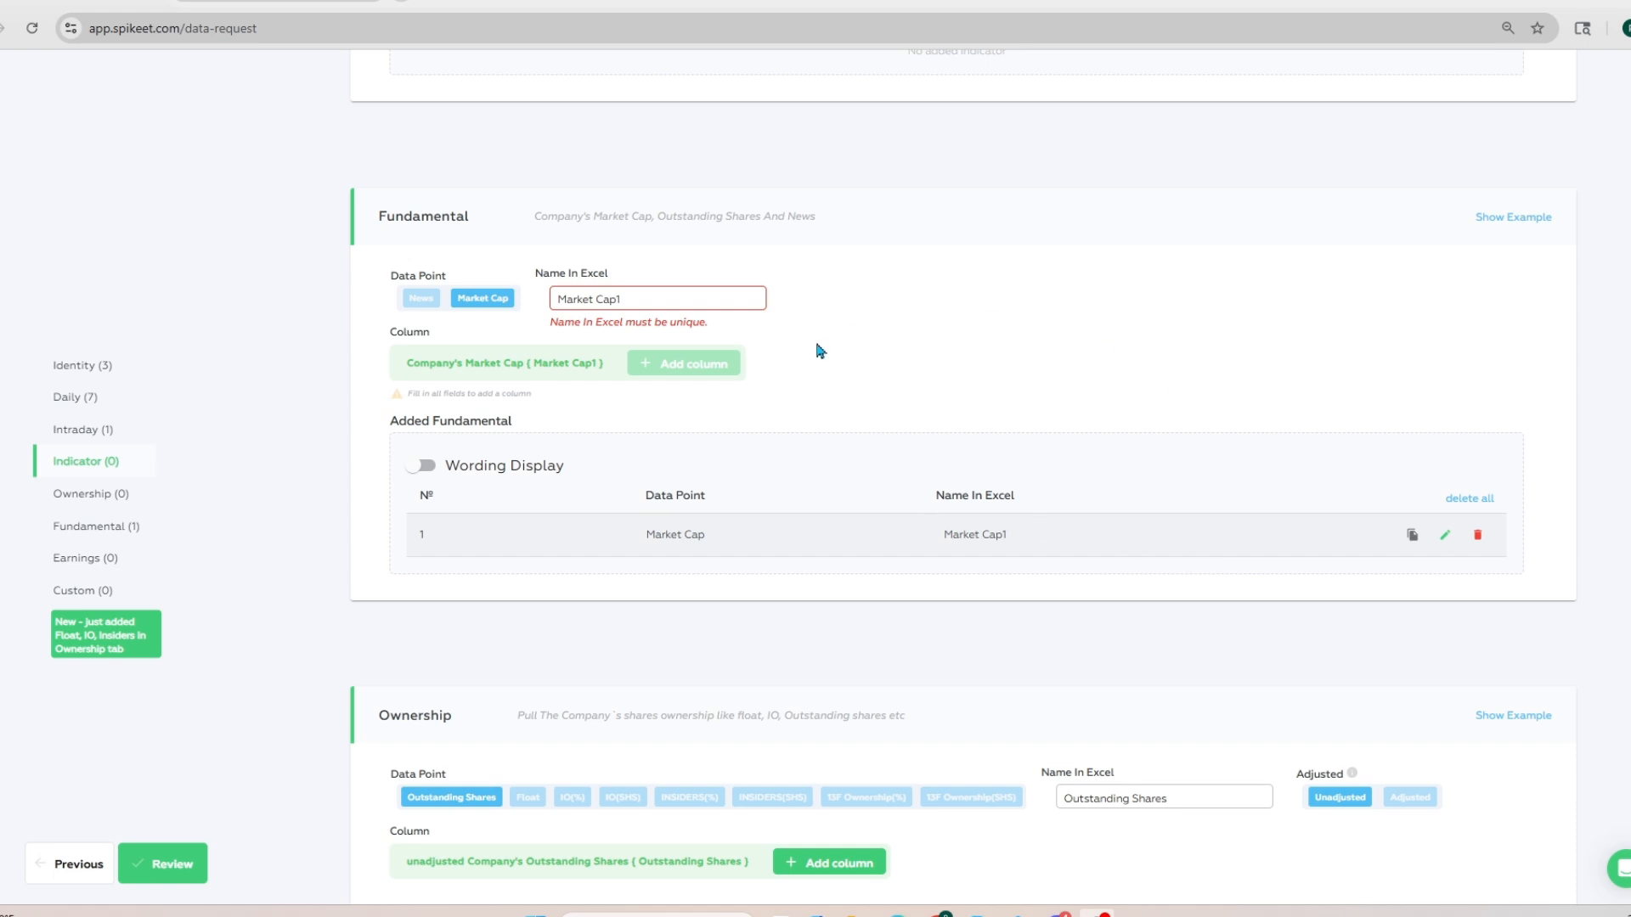
{"action": "scroll", "coordinate": [819, 352], "scroll_direction": "down", "scroll_amount": 2}
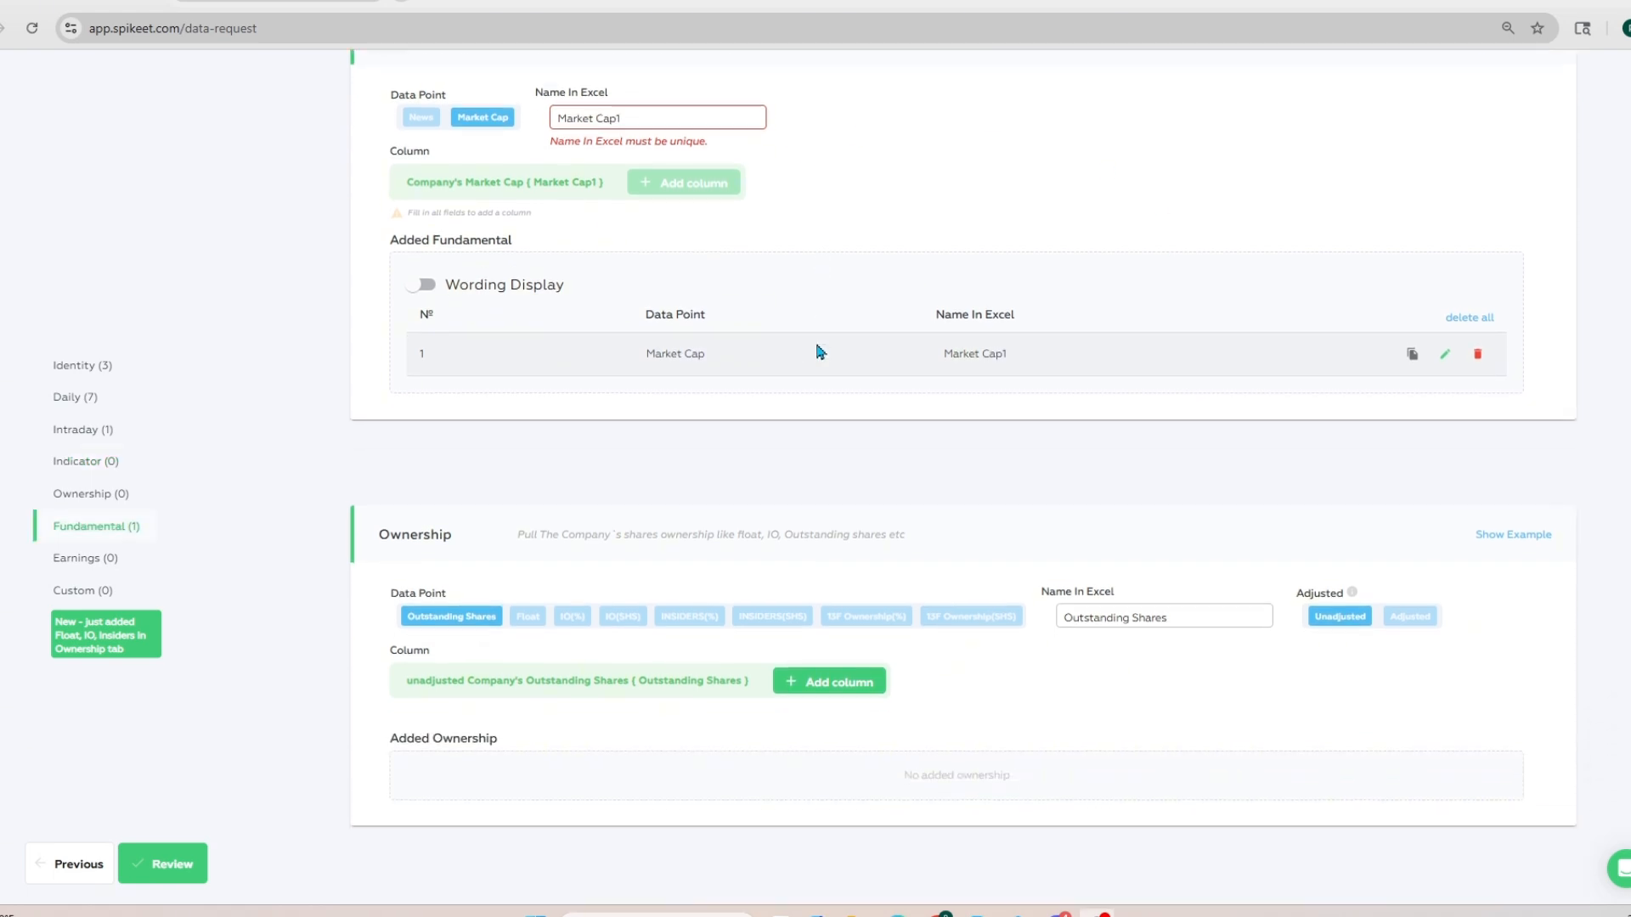
{"action": "left_click", "coordinate": [530, 623]}
{"action": "left_click", "coordinate": [654, 685]}
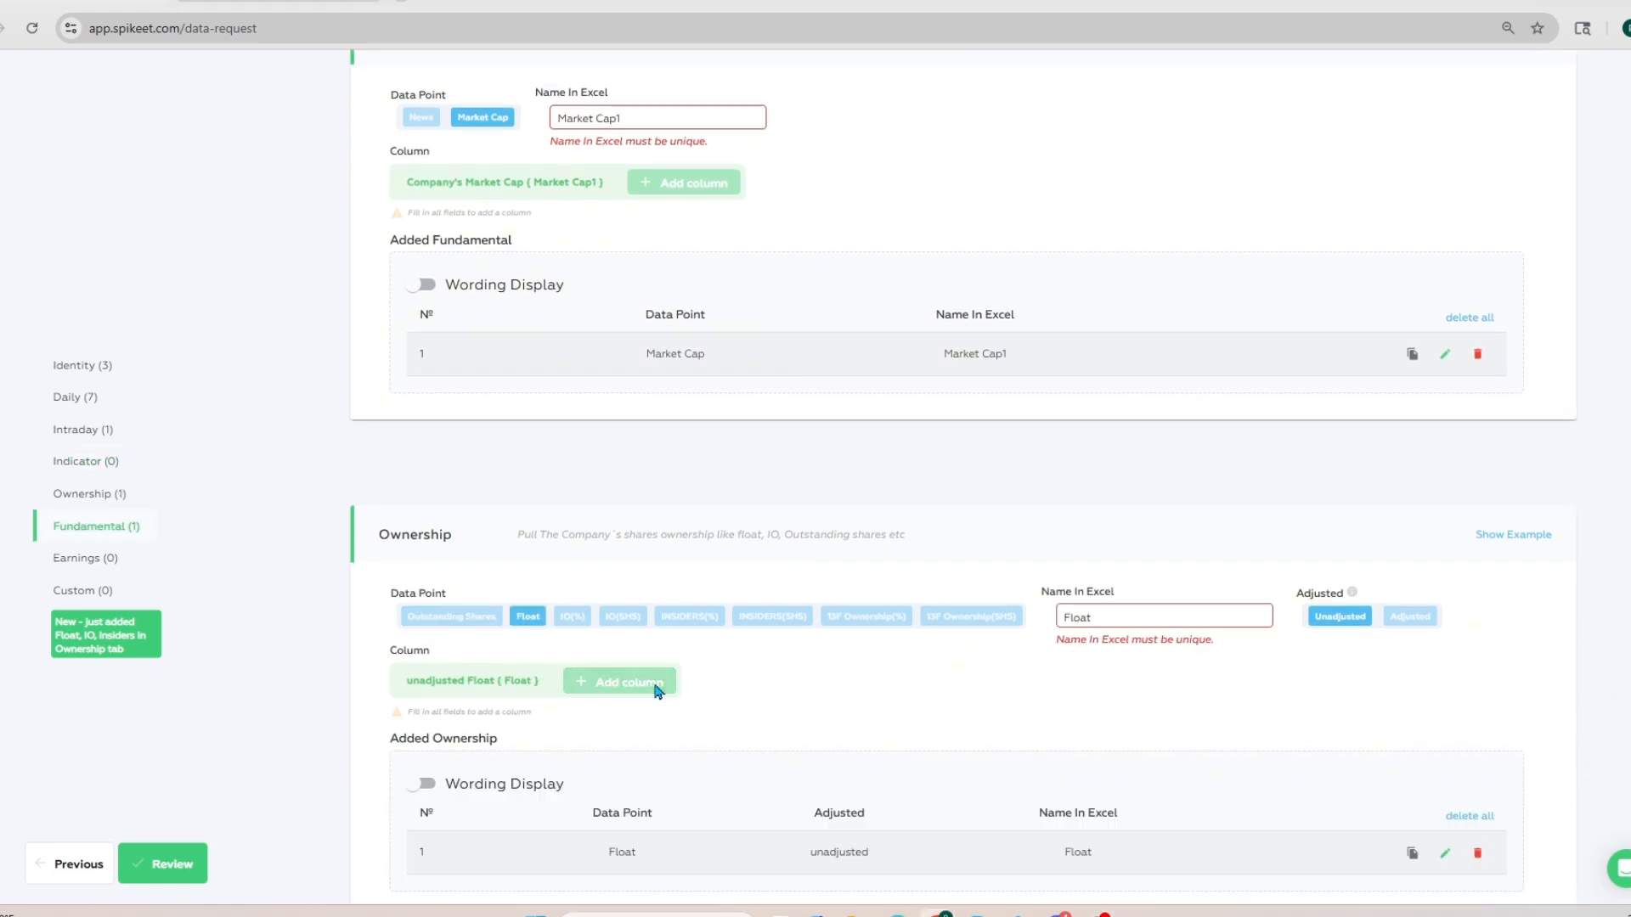
{"action": "scroll", "coordinate": [714, 595], "scroll_direction": "down", "scroll_amount": 1}
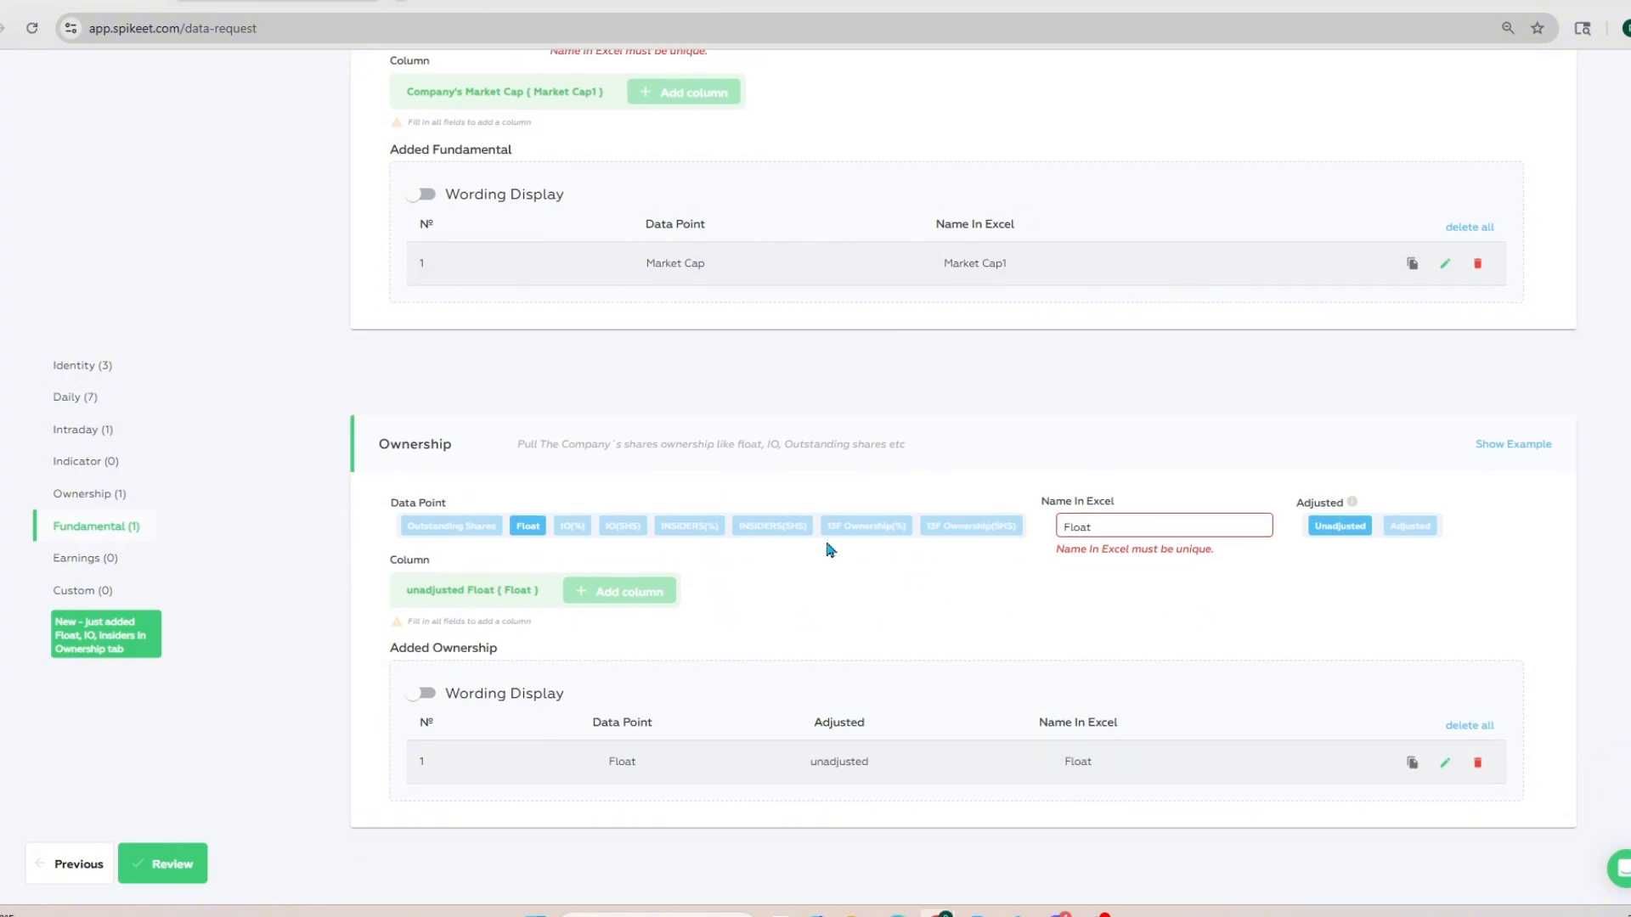
{"action": "left_click", "coordinate": [592, 530]}
{"action": "left_click", "coordinate": [752, 592]}
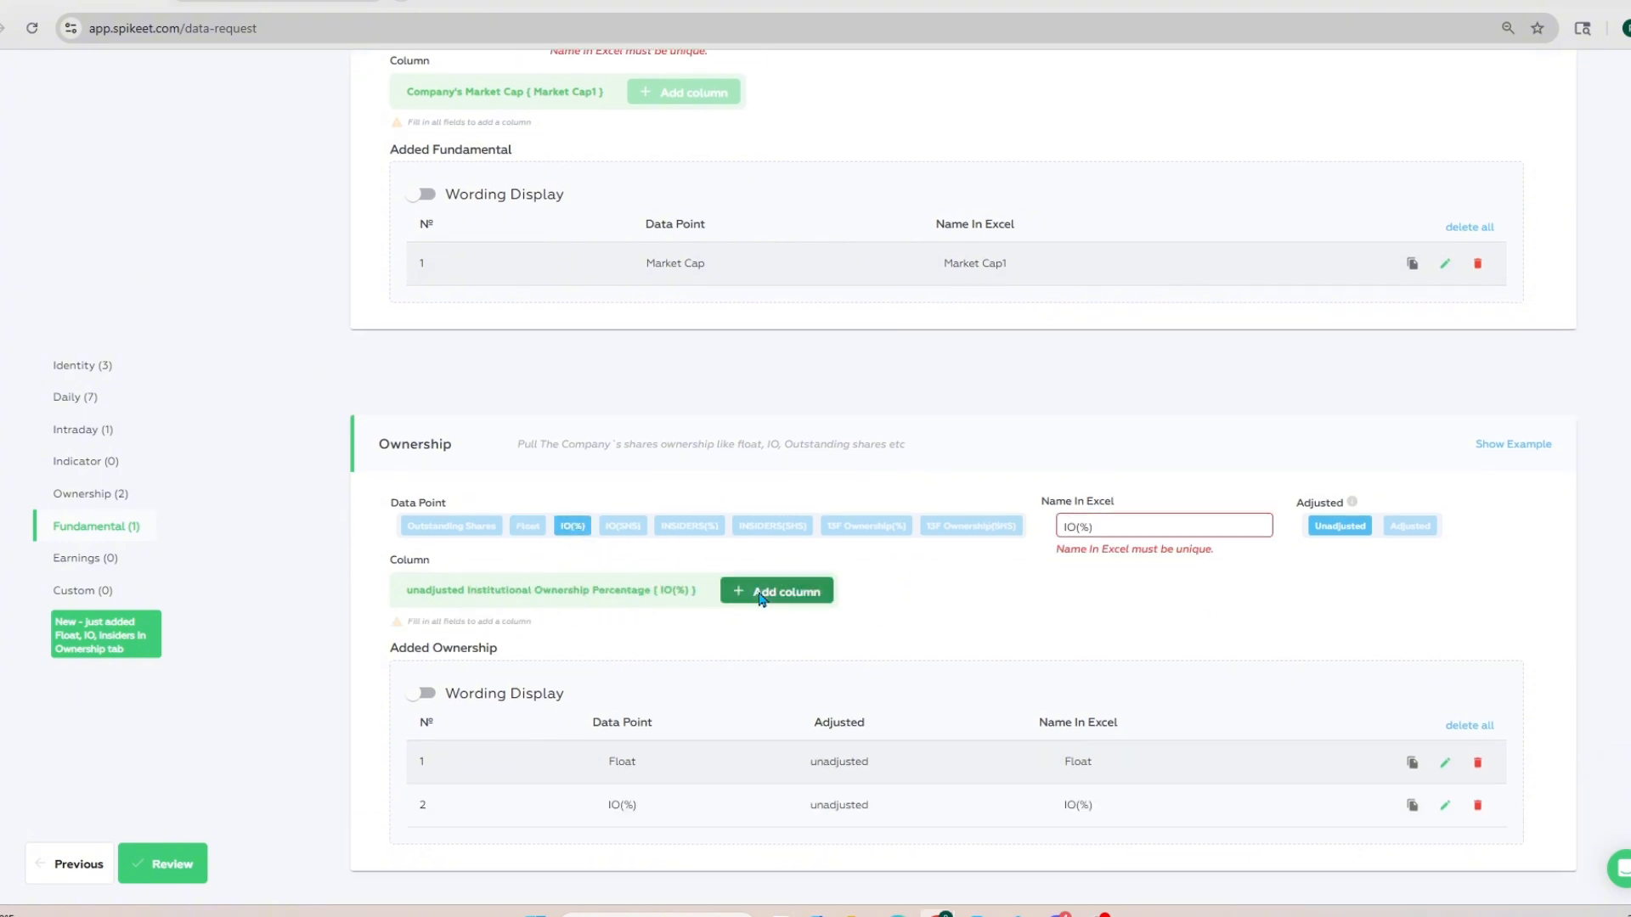
{"action": "left_click", "coordinate": [625, 531]}
{"action": "left_click", "coordinate": [764, 591]}
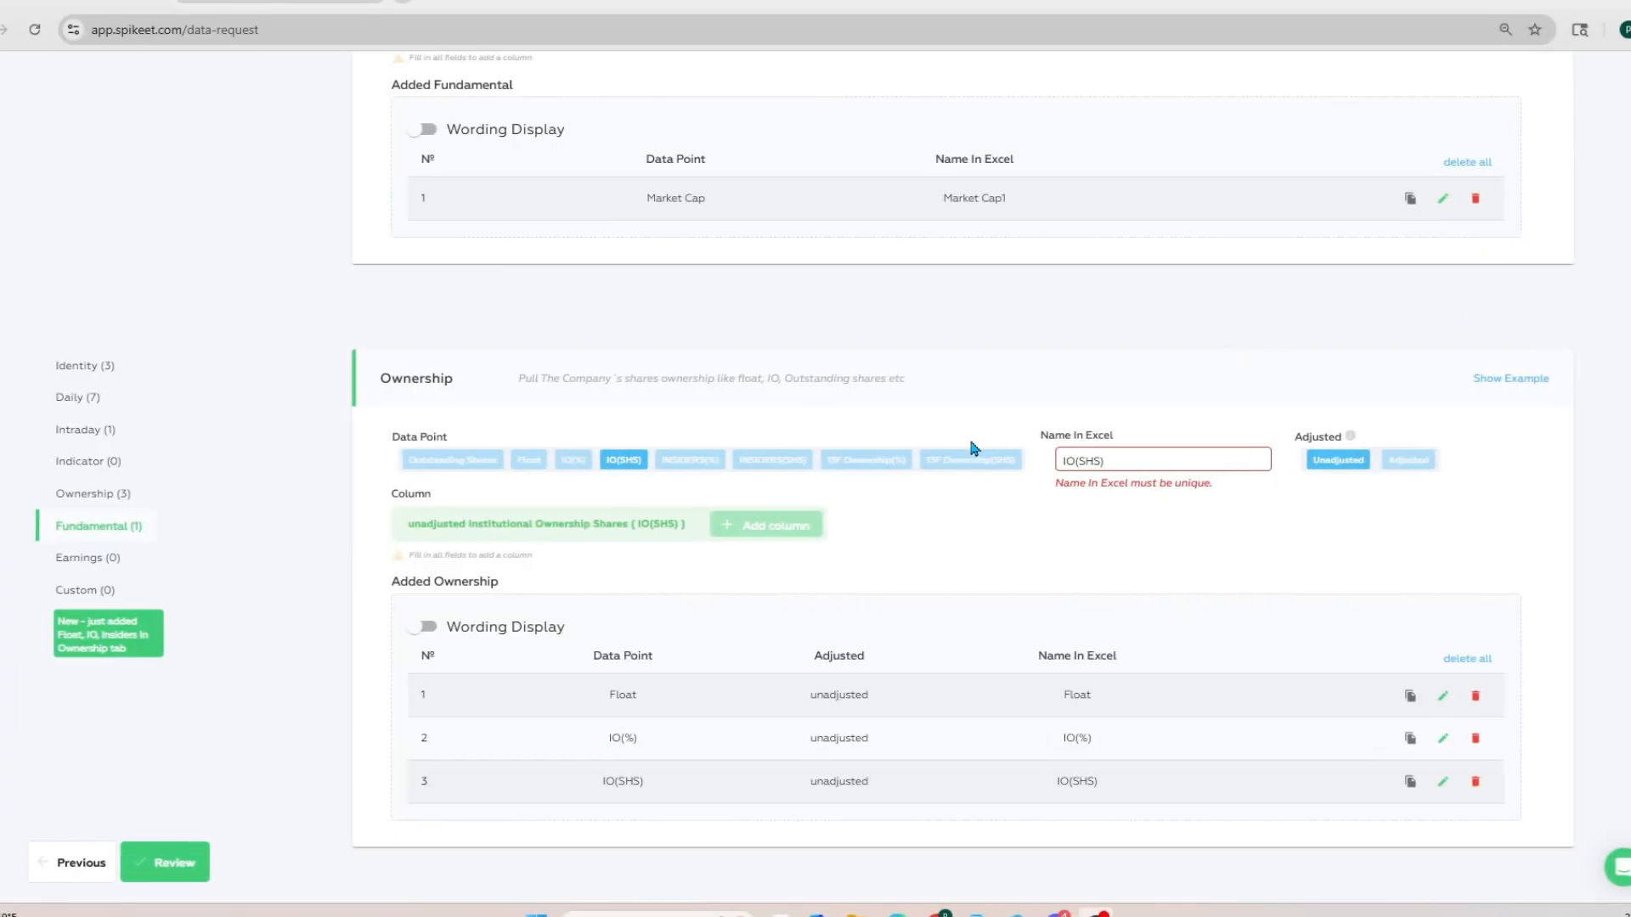
Step: Add the common GAP% formula as a Custom column named "gap %"
{"action": "scroll", "coordinate": [965, 456], "scroll_direction": "down", "scroll_amount": 6}
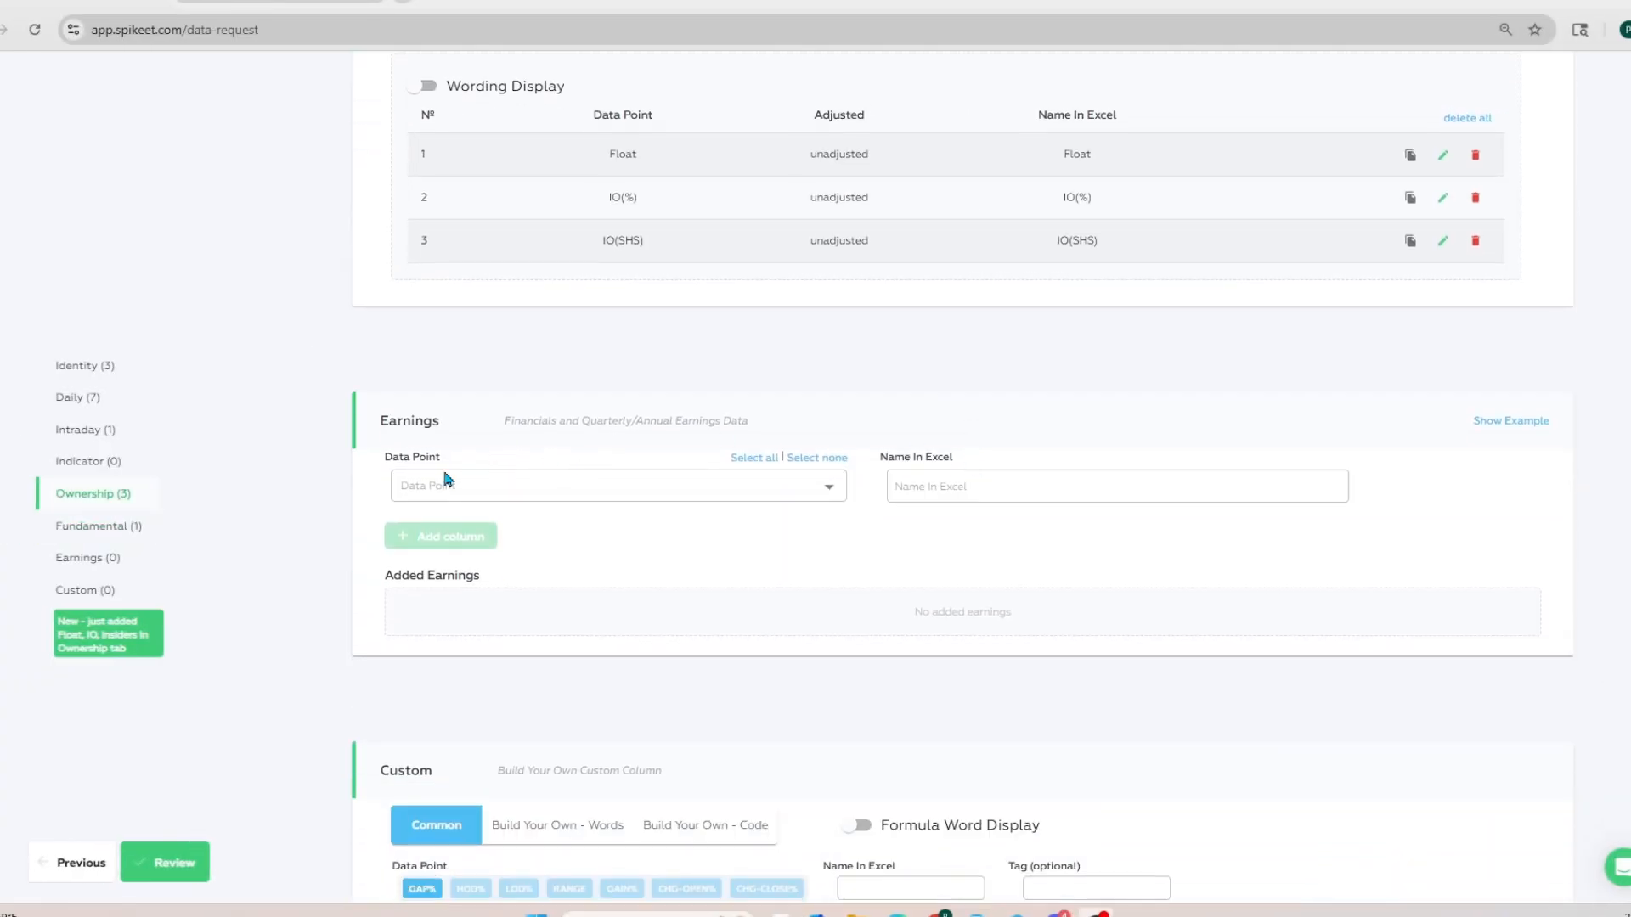
{"action": "scroll", "coordinate": [612, 425], "scroll_direction": "down", "scroll_amount": 2}
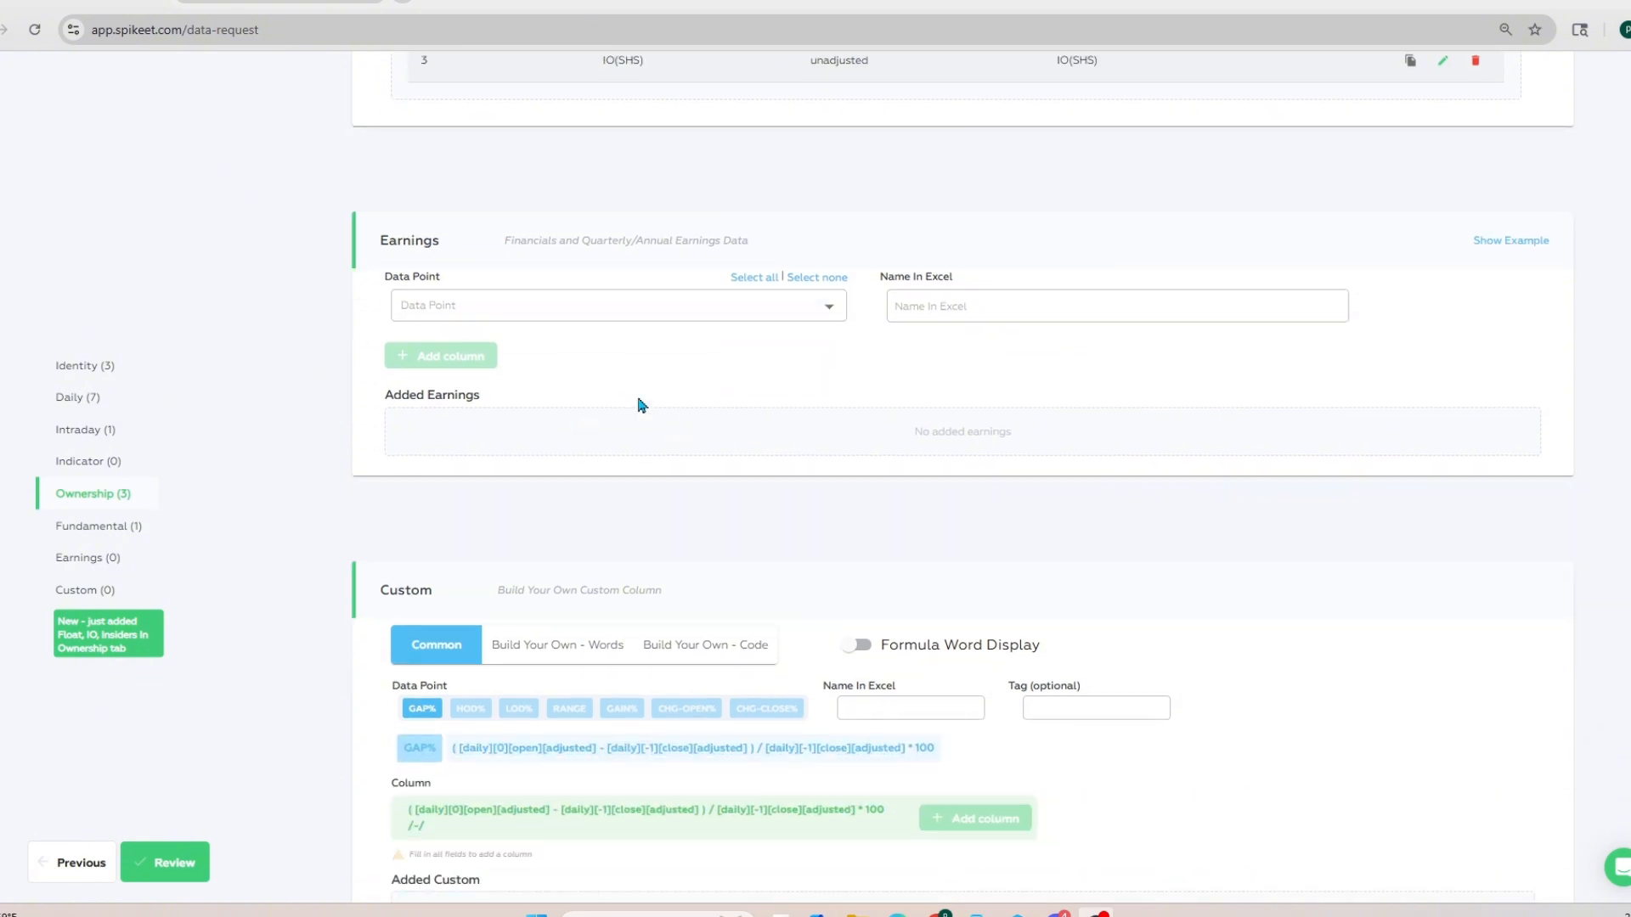
{"action": "scroll", "coordinate": [743, 390], "scroll_direction": "down", "scroll_amount": 2}
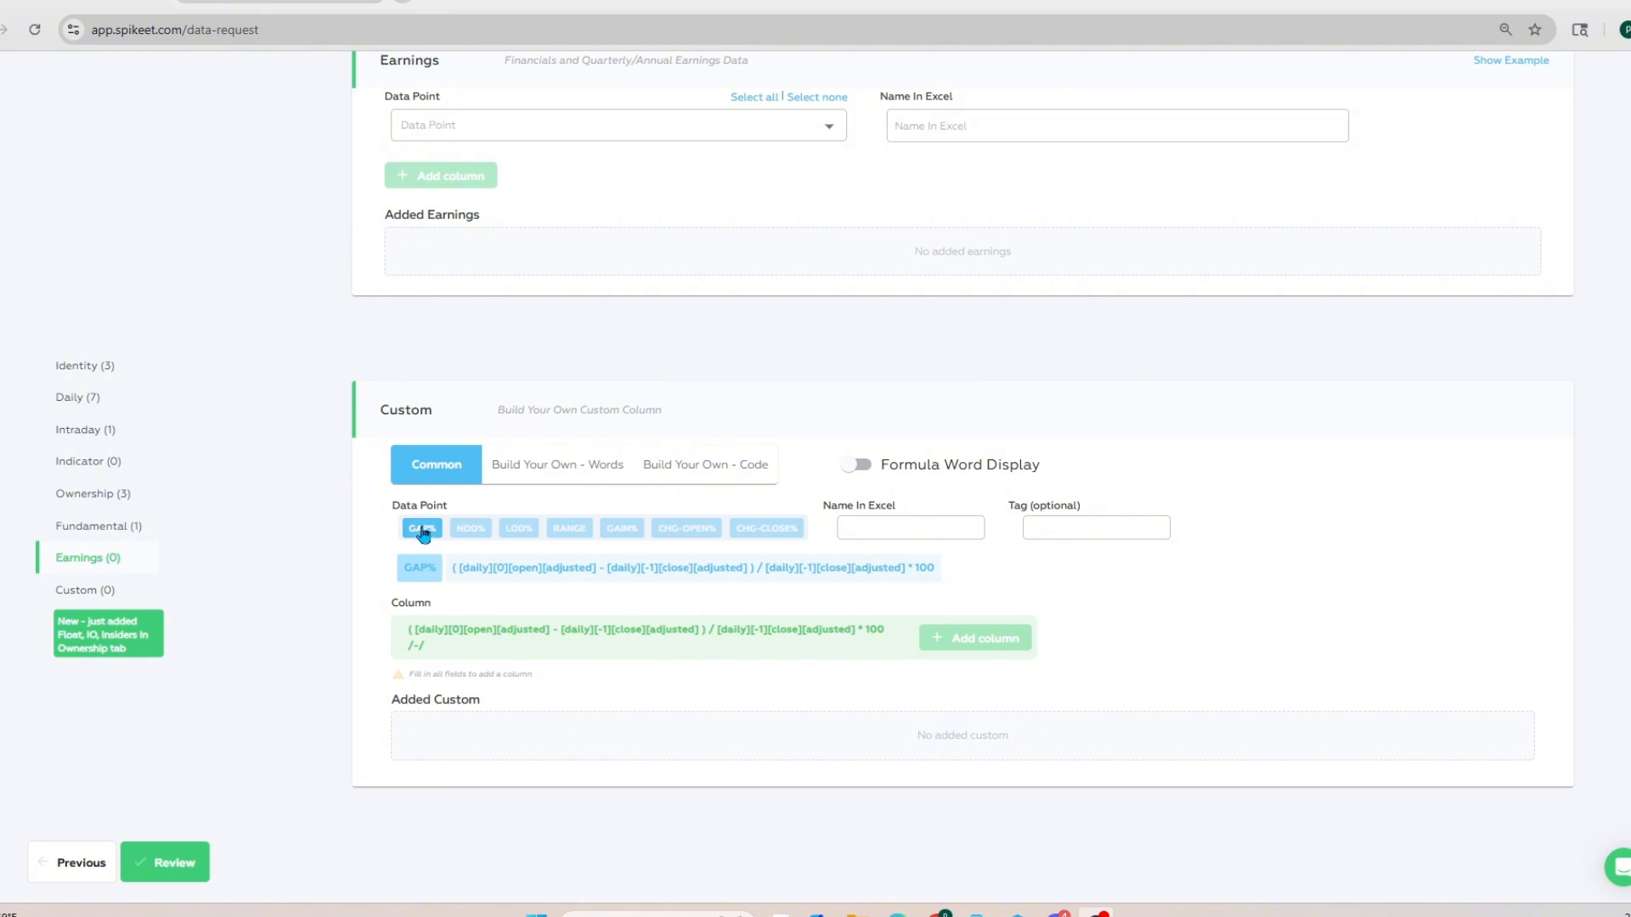
{"action": "left_click", "coordinate": [853, 532]}
{"action": "type", "text": "ga"}
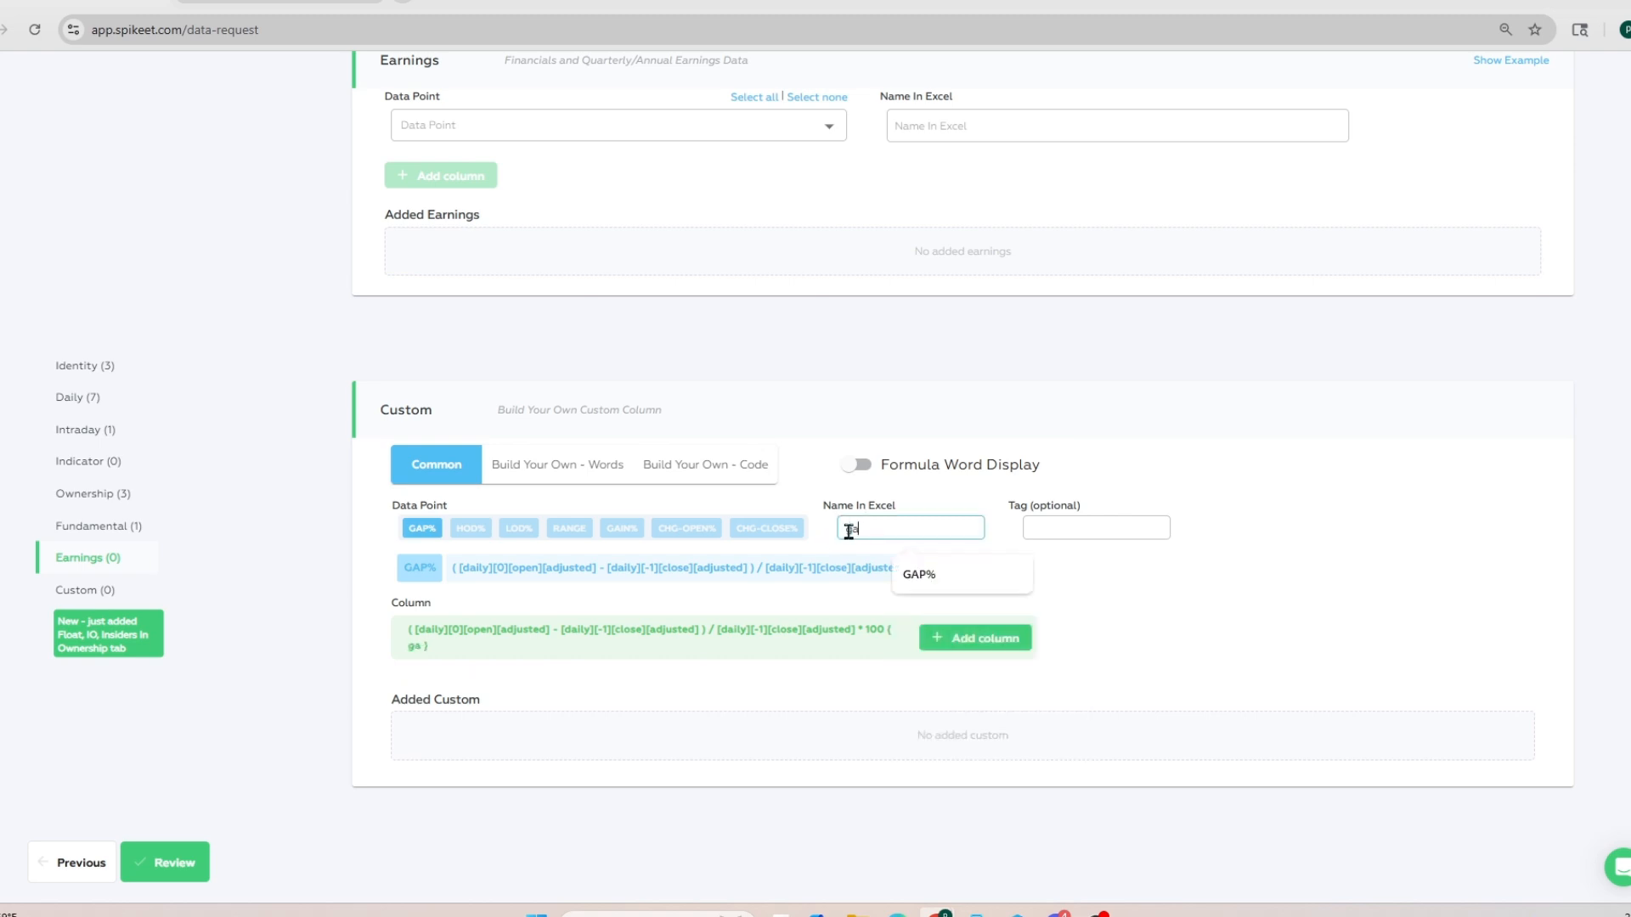
{"action": "type", "text": "p %"}
{"action": "left_click", "coordinate": [968, 639]}
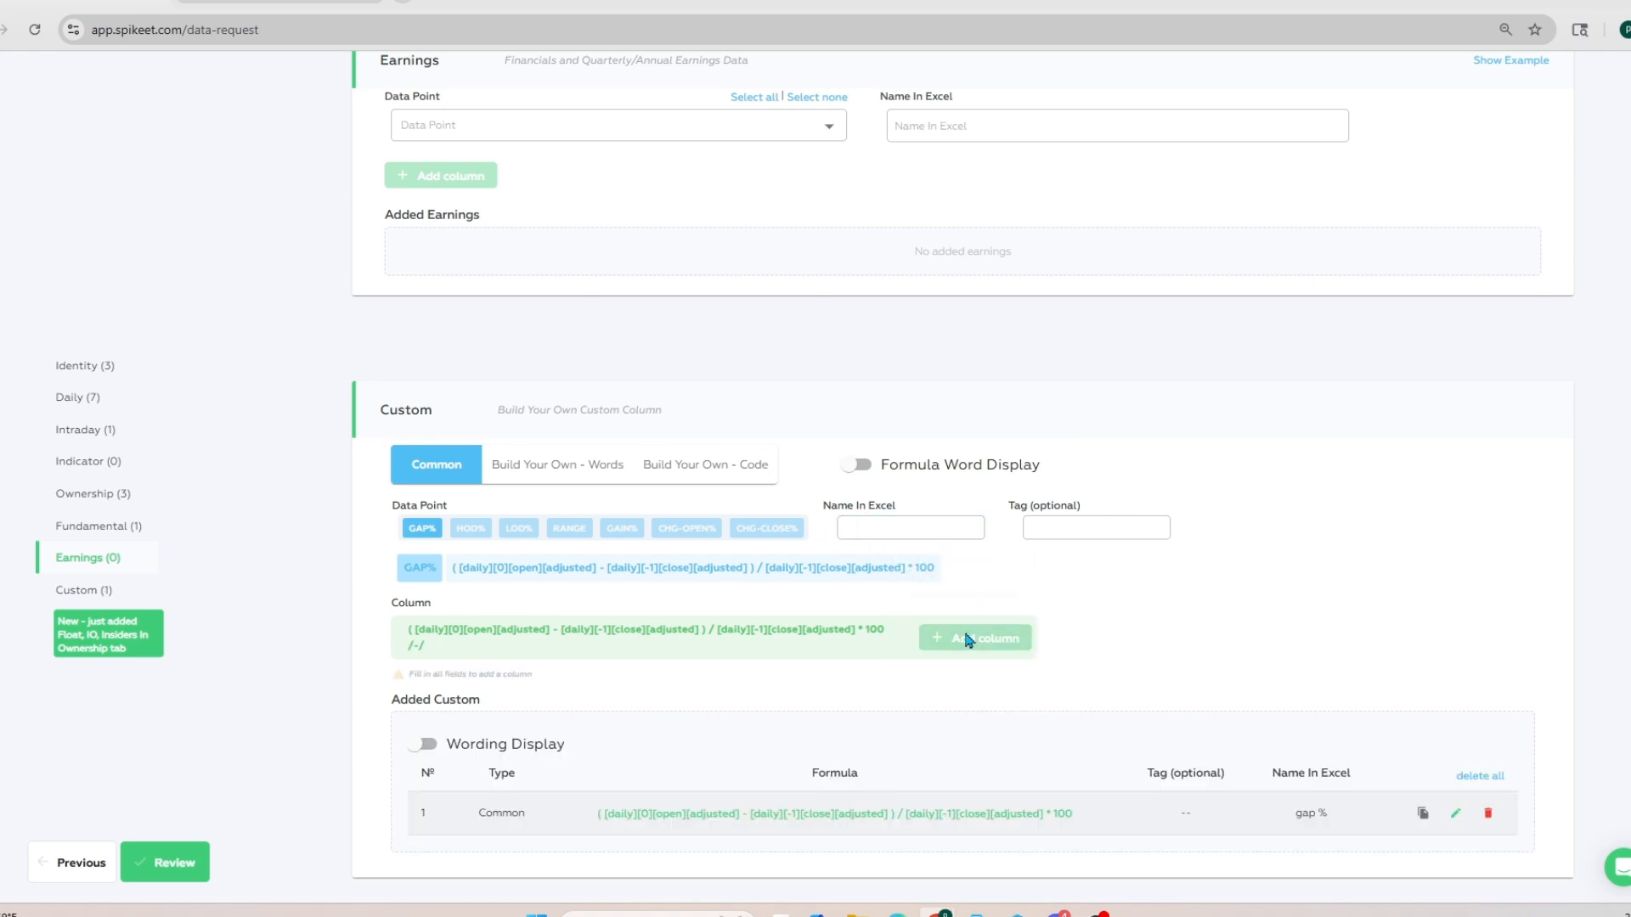
{"action": "scroll", "coordinate": [1254, 685], "scroll_direction": "down", "scroll_amount": 1}
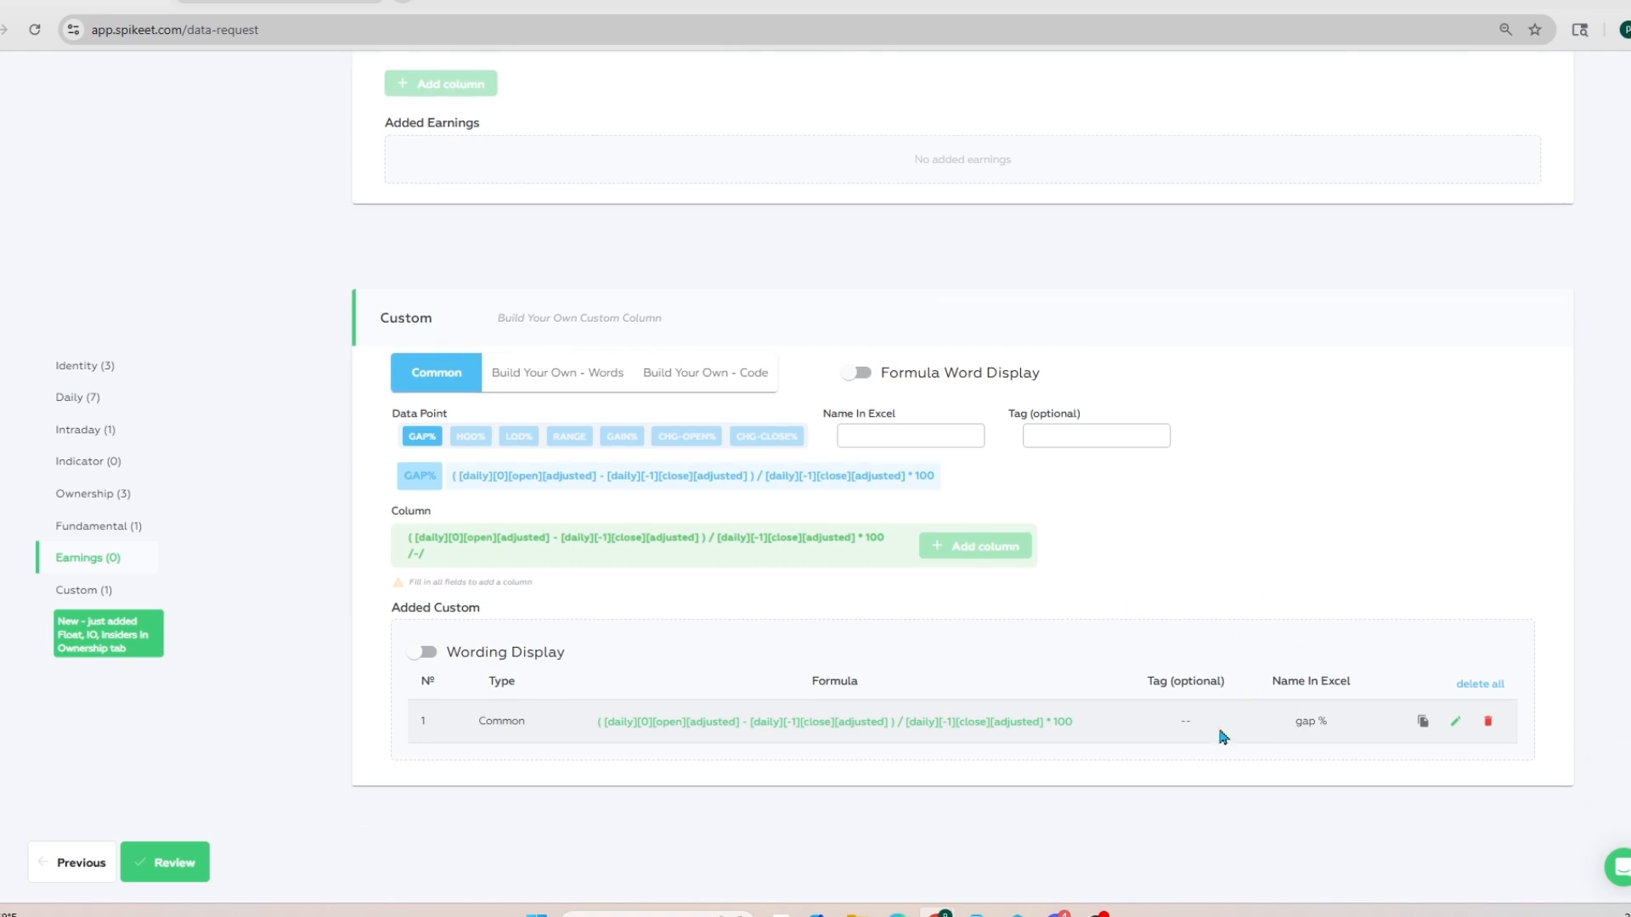
Step: Add the premarket volume data point as a word-based Custom column named PMV
{"action": "left_click", "coordinate": [563, 381]}
{"action": "left_click", "coordinate": [520, 462]}
{"action": "scroll", "coordinate": [526, 552], "scroll_direction": "down", "scroll_amount": 3}
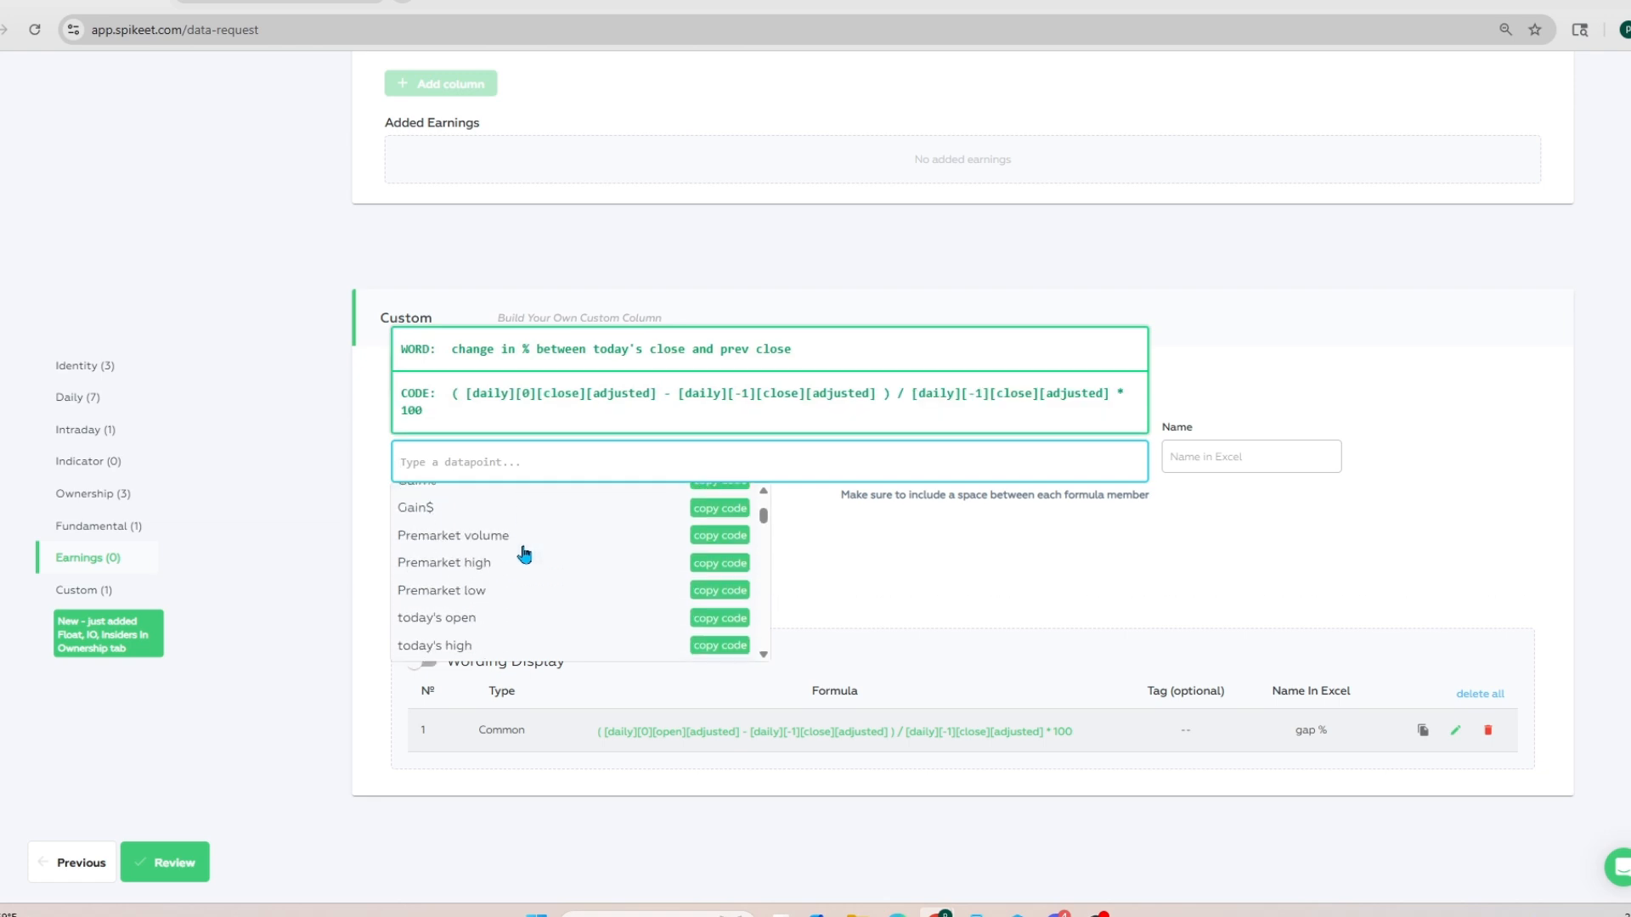
{"action": "left_click", "coordinate": [509, 544]}
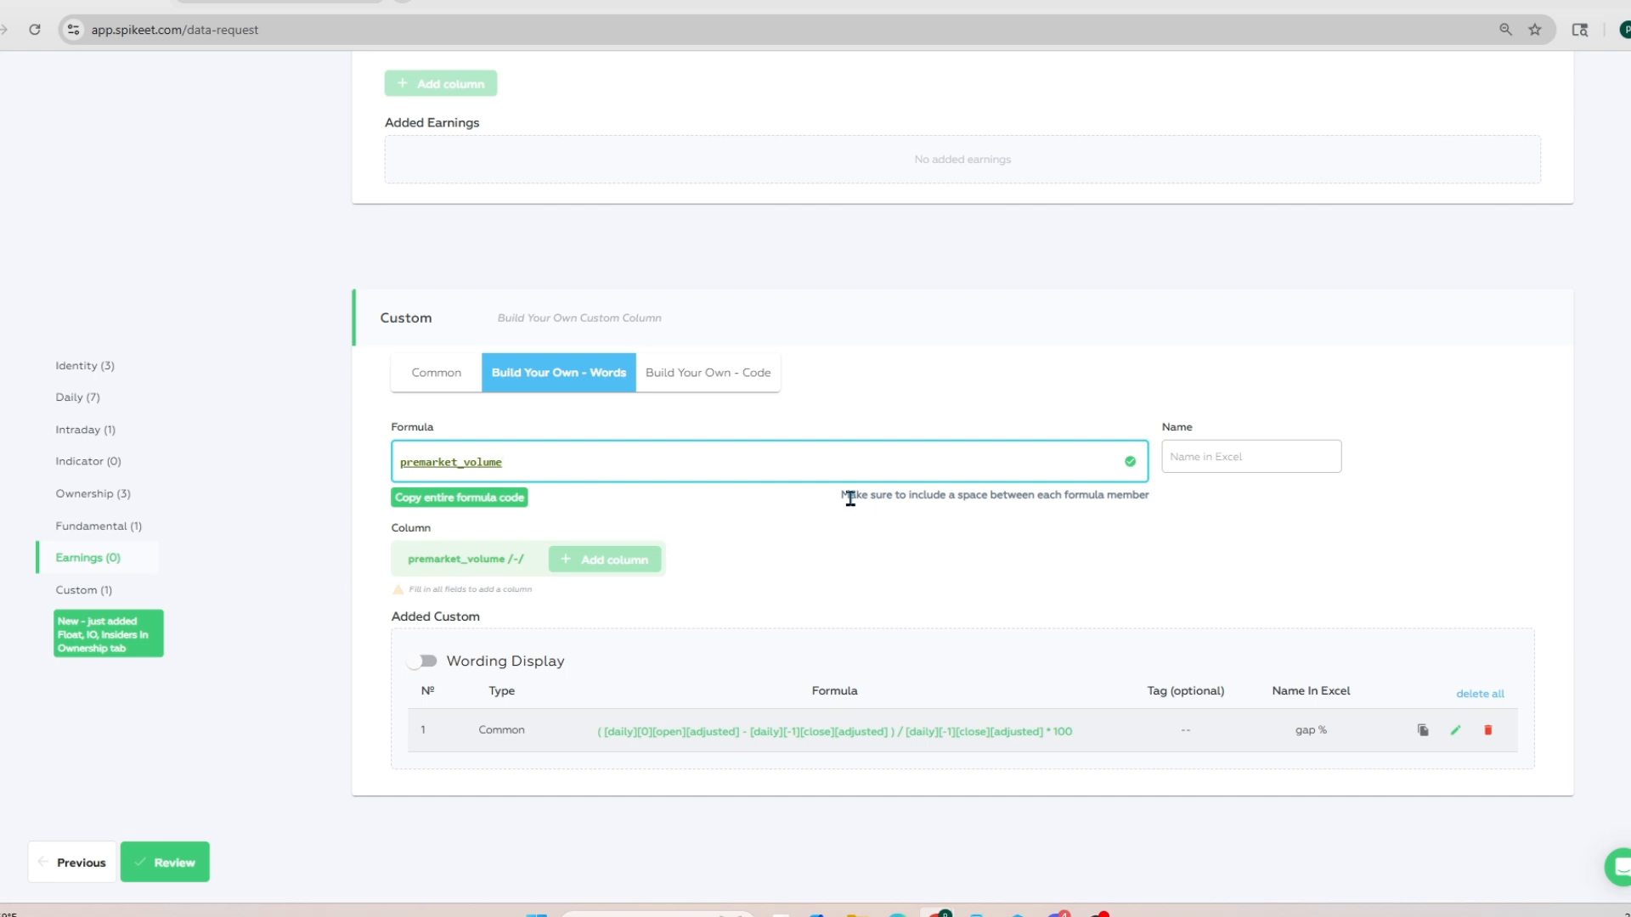
{"action": "left_click", "coordinate": [1231, 454]}
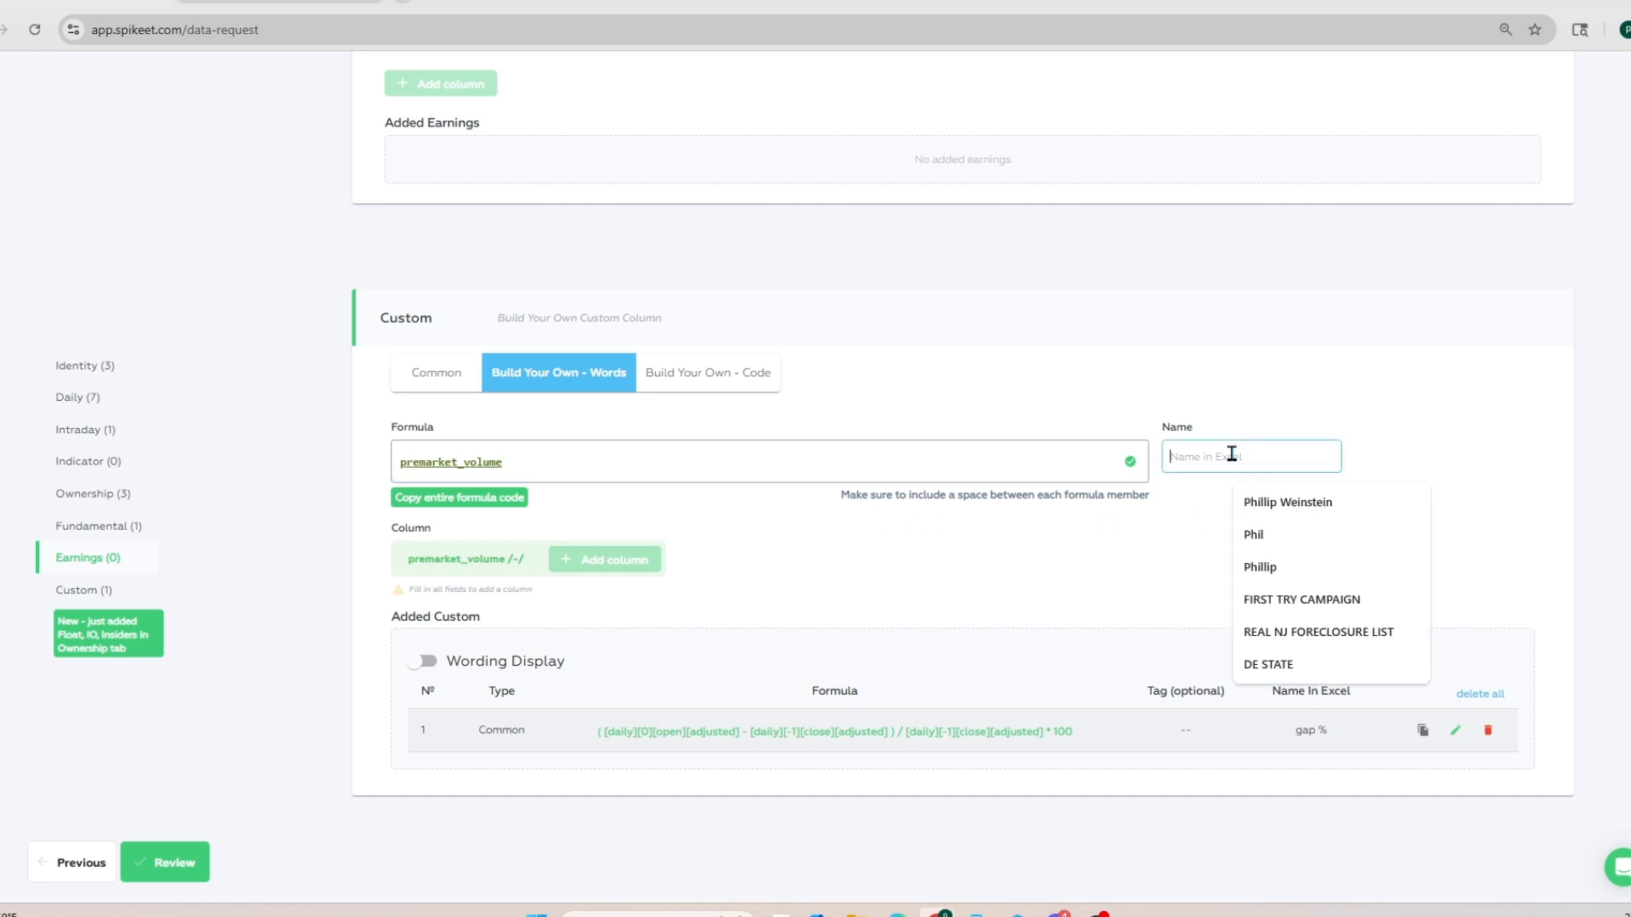
{"action": "type", "text": "PMV"}
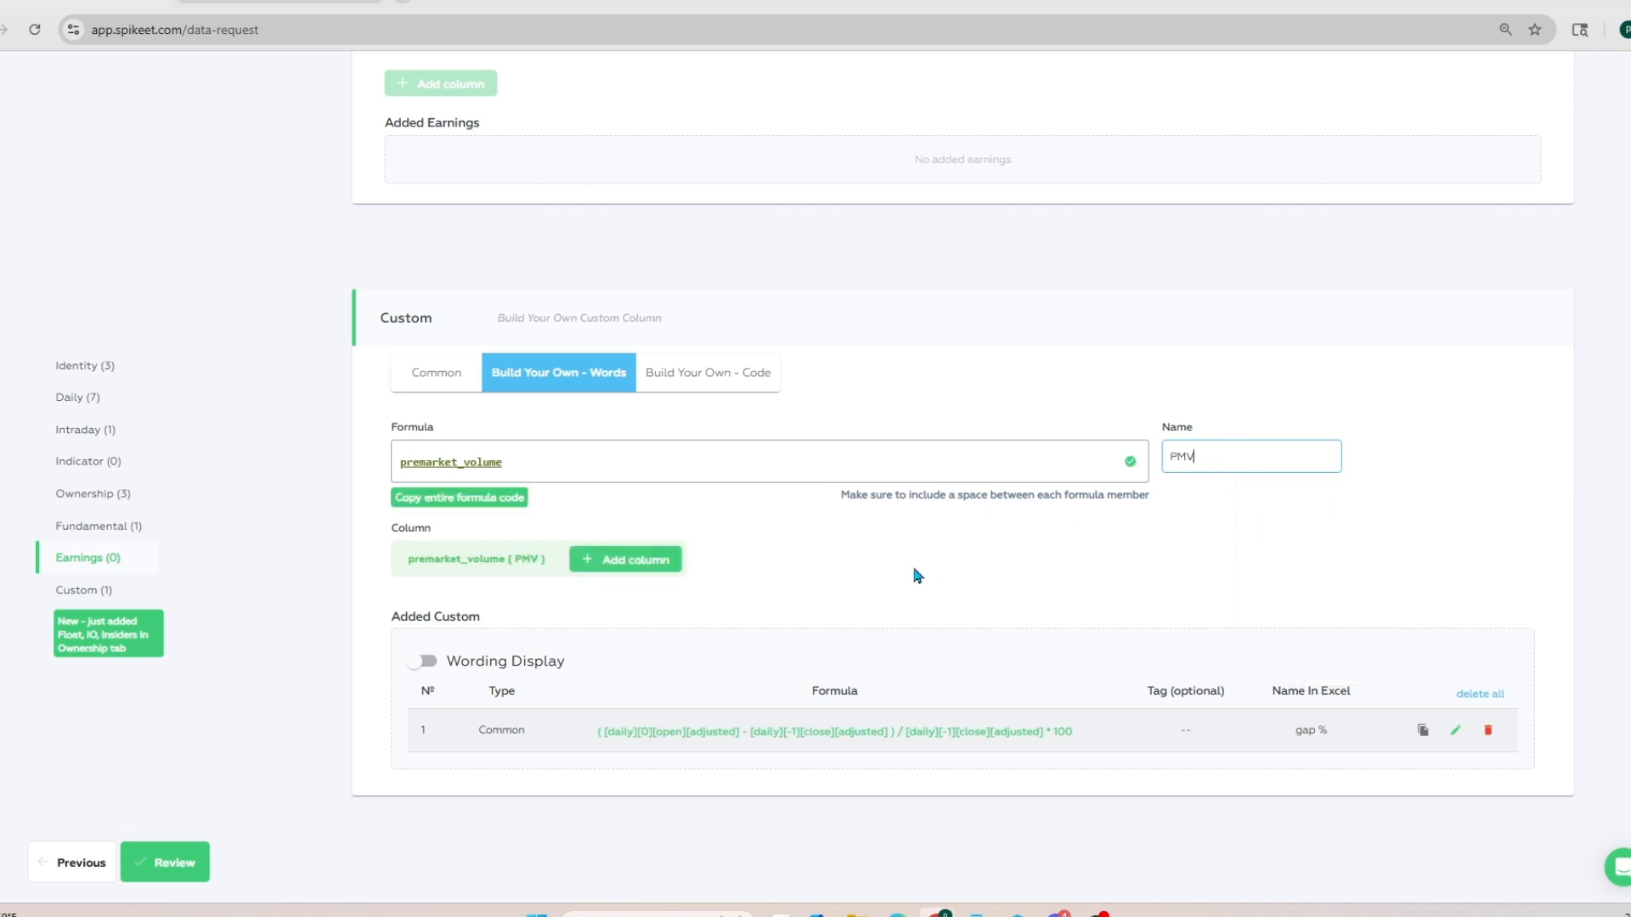
{"action": "left_click", "coordinate": [653, 574]}
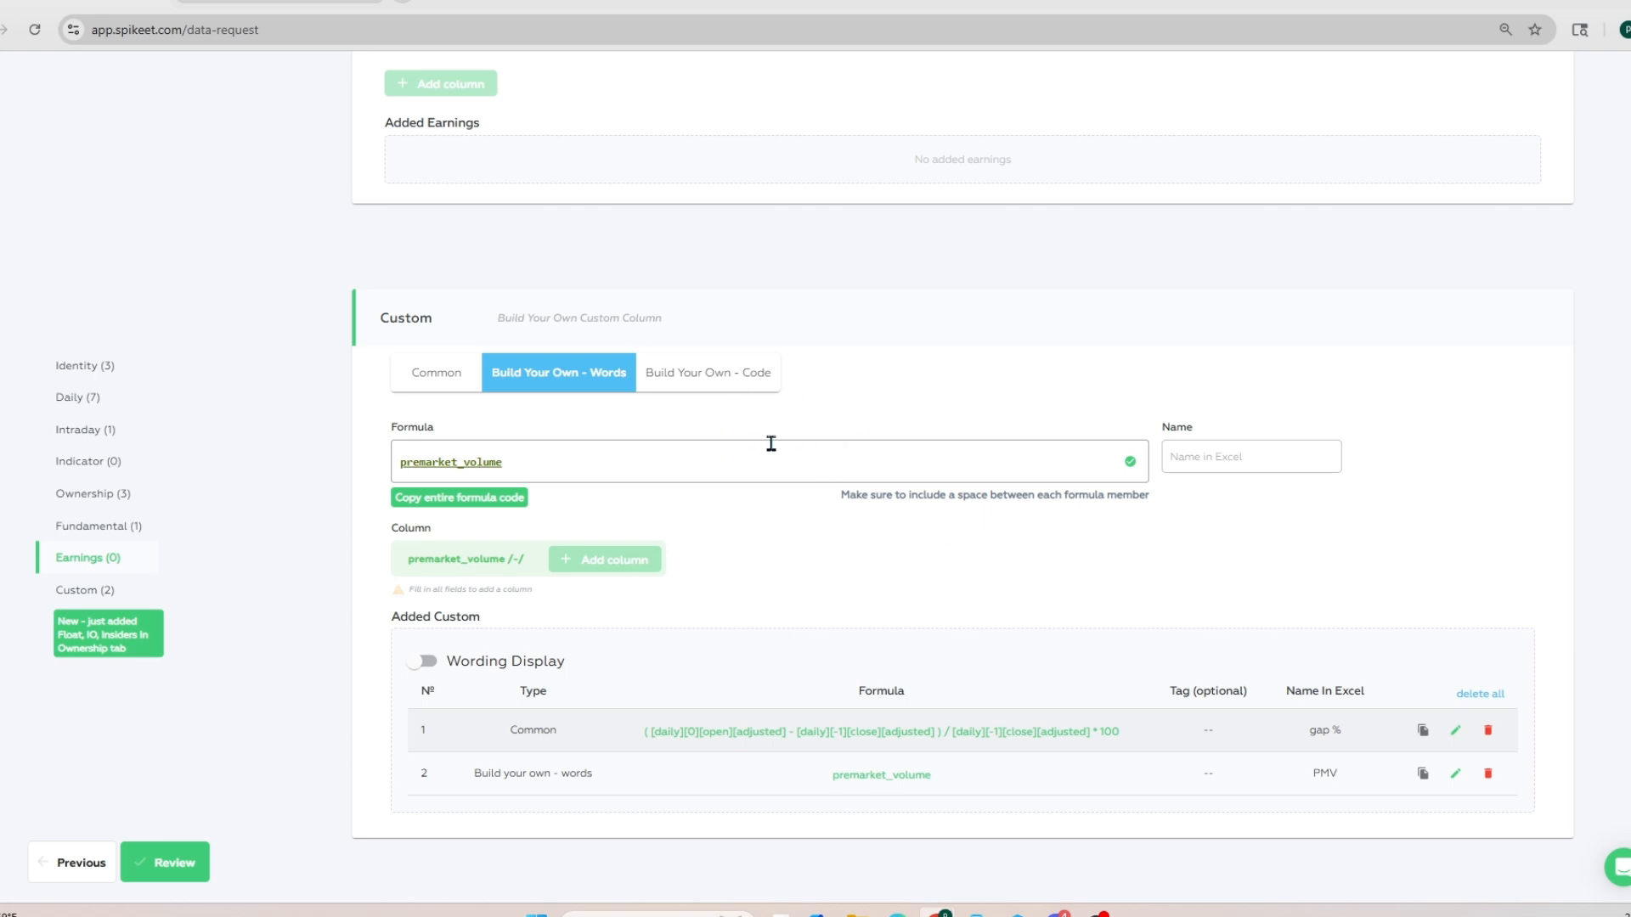
{"action": "left_click", "coordinate": [737, 384]}
{"action": "left_click", "coordinate": [453, 381]}
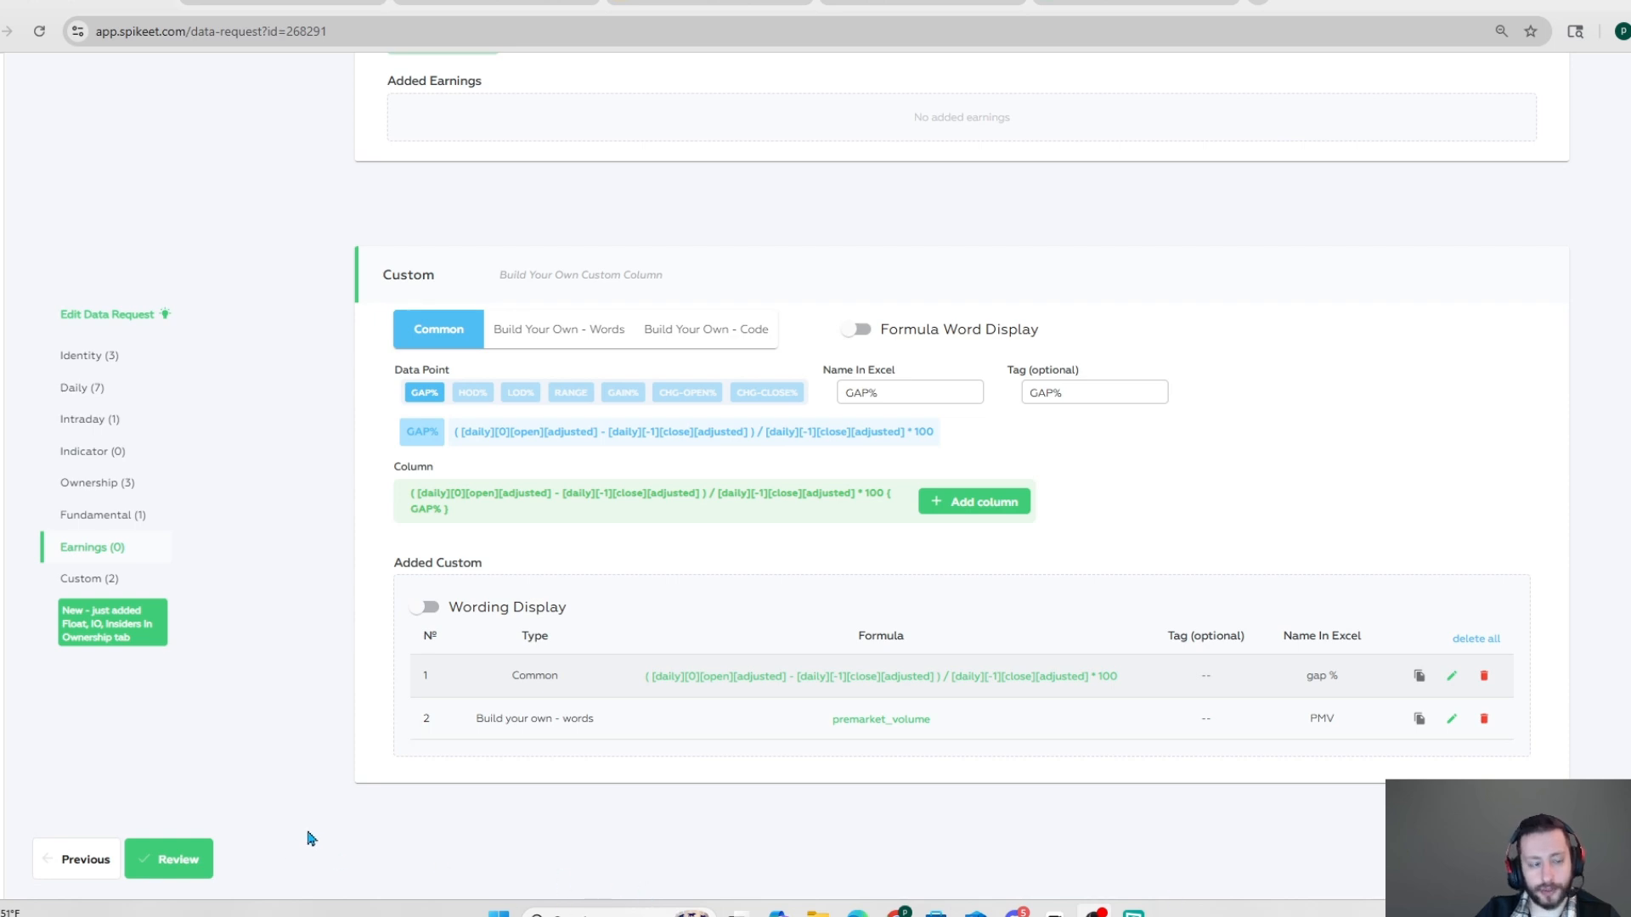
Step: Review and submit the "40% gaps OVERVIEW" data request, and open its finished results as a spreadsheet
{"action": "left_click", "coordinate": [172, 863]}
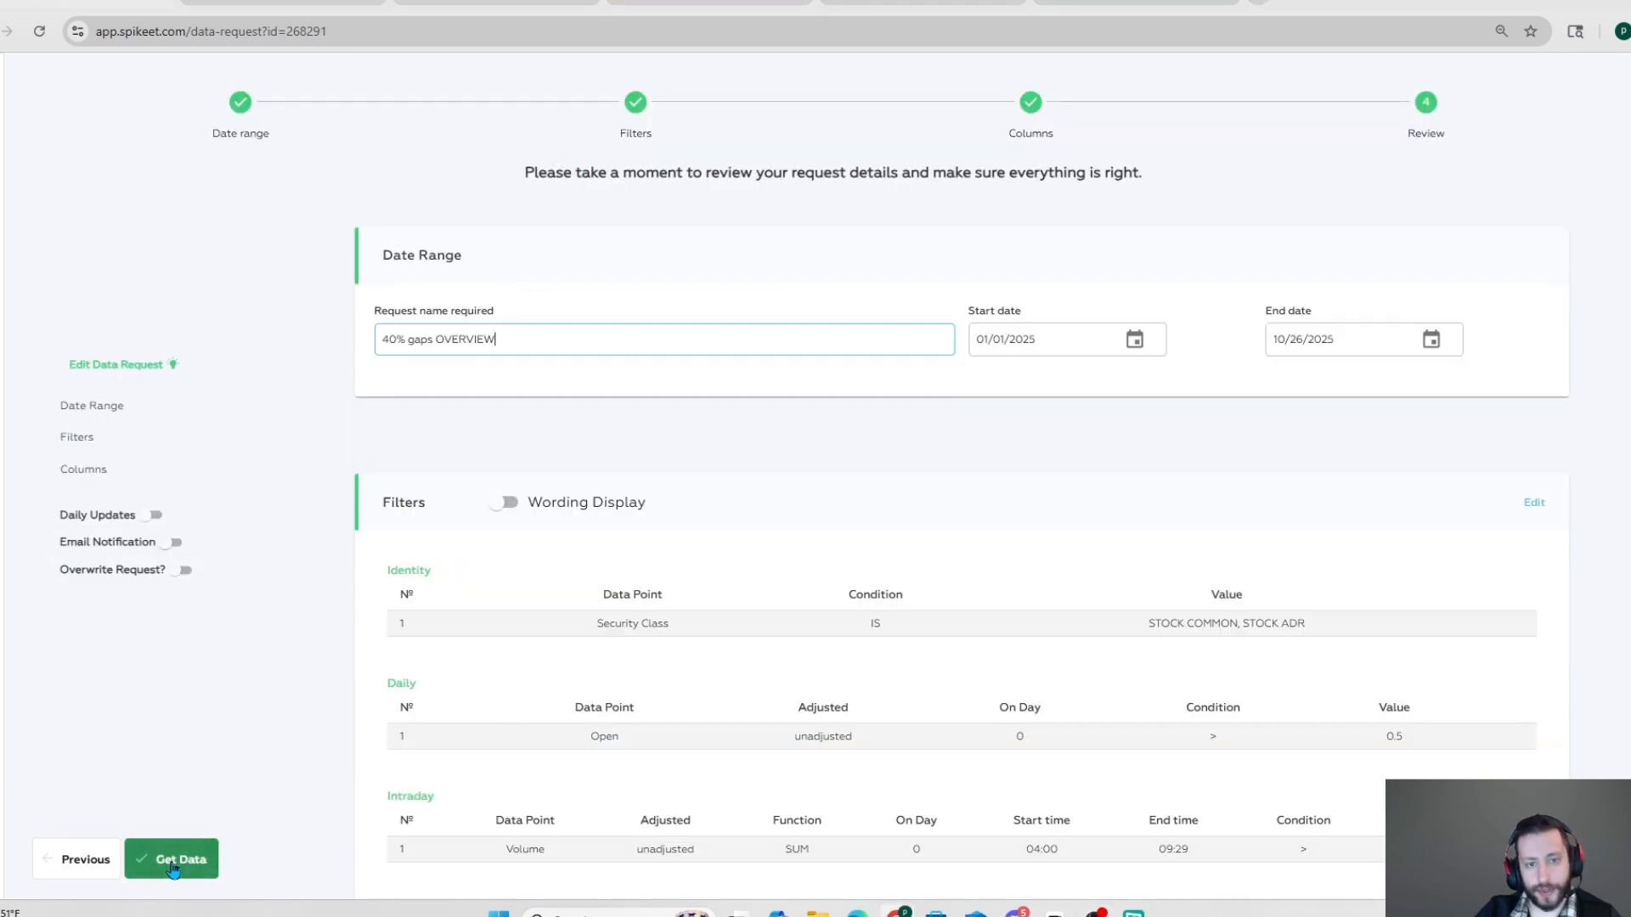
{"action": "left_click", "coordinate": [172, 863]}
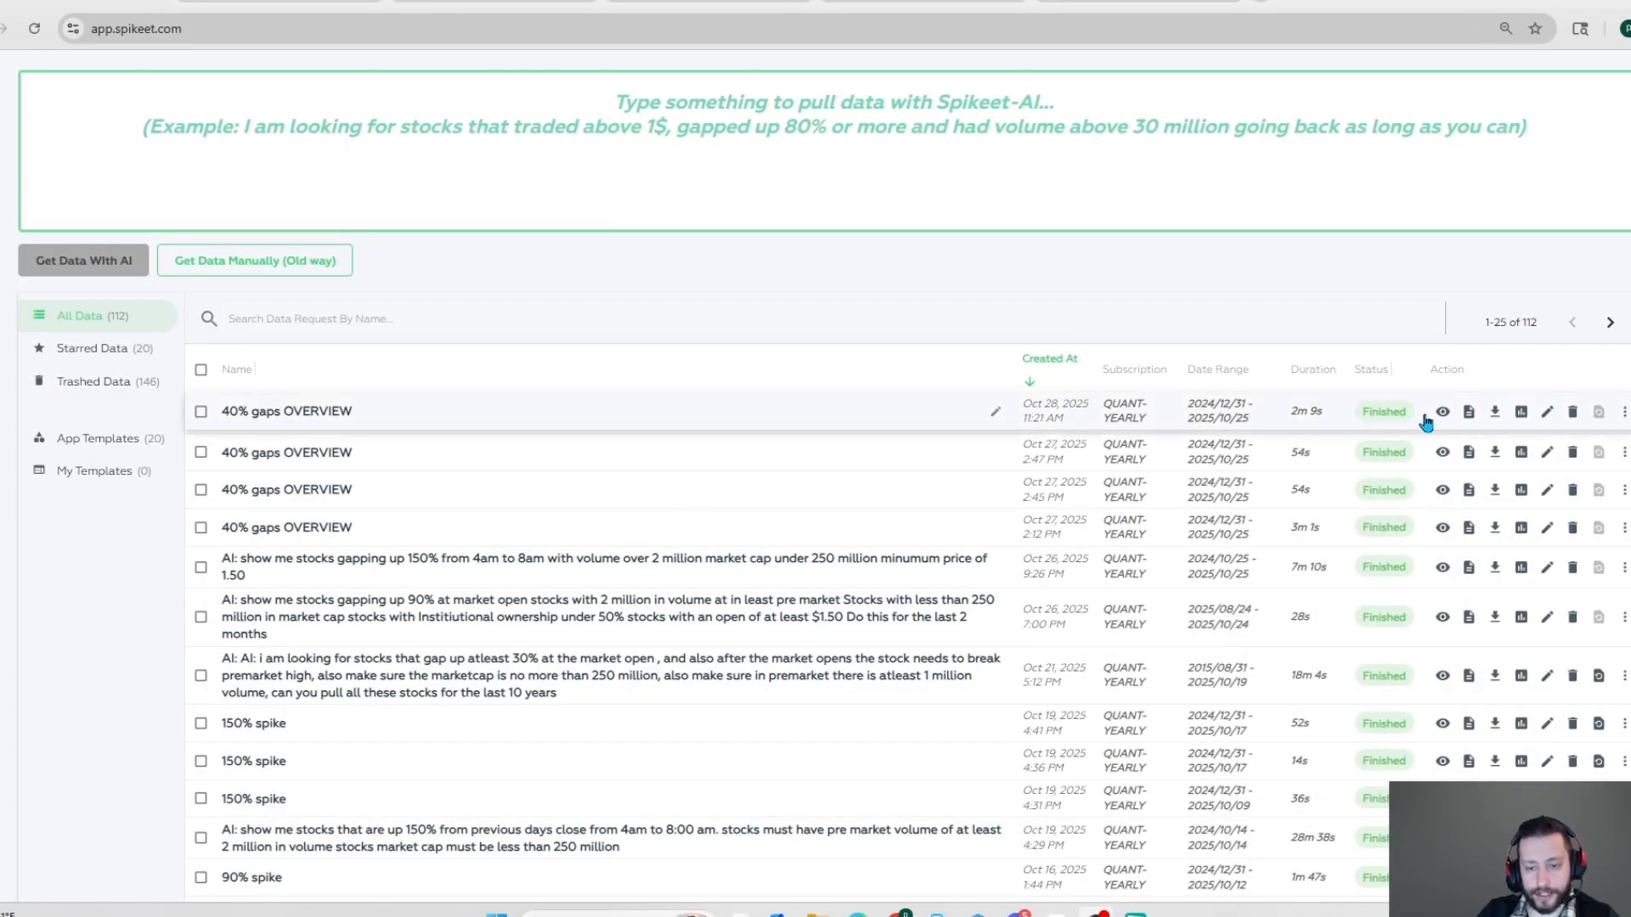
{"action": "left_click", "coordinate": [1469, 414]}
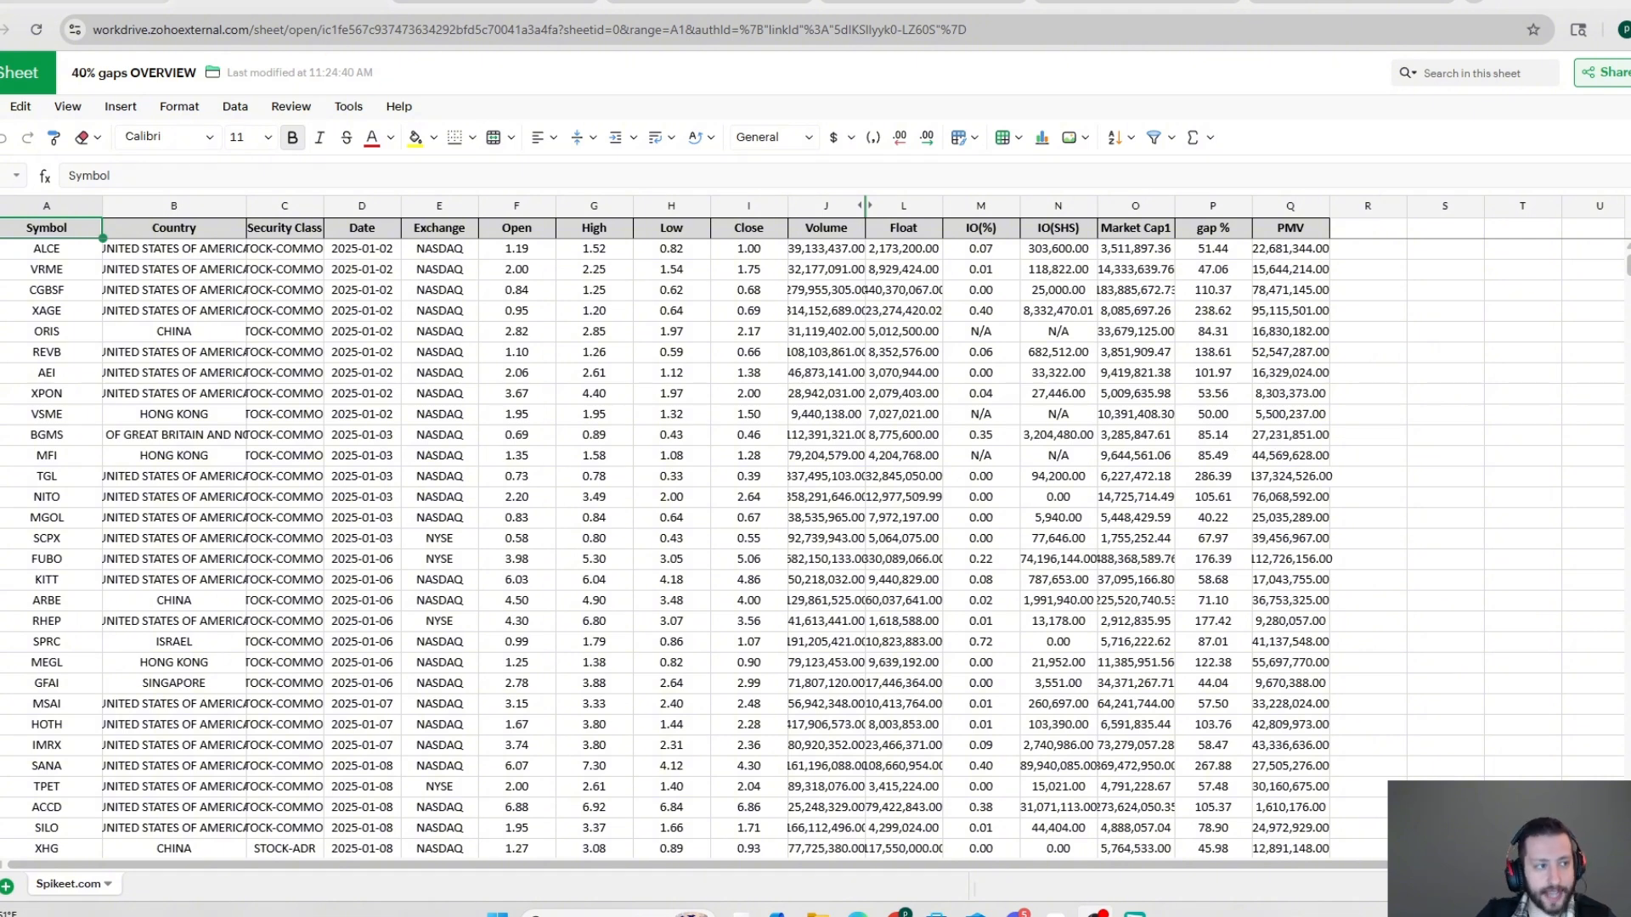
Step: Return to the Spikeet request list and run the AI prompt for 40% gaps, float over 500k, and Float and pre market volume columns
{"action": "left_click", "coordinate": [85, 2]}
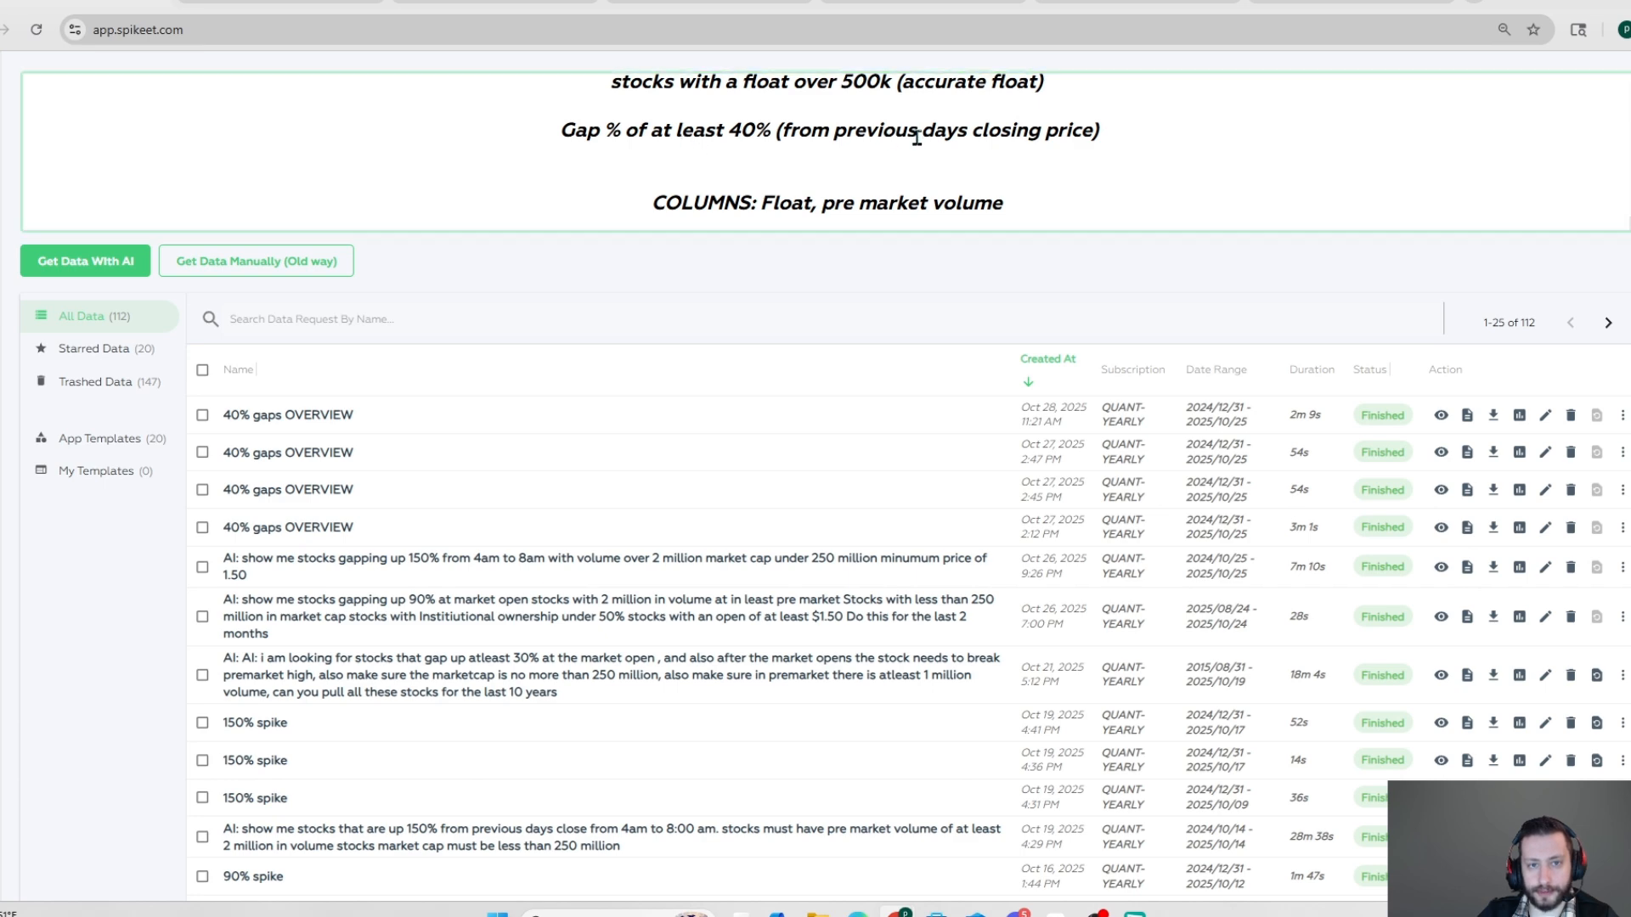
{"action": "scroll", "coordinate": [973, 136], "scroll_direction": "down", "scroll_amount": 1}
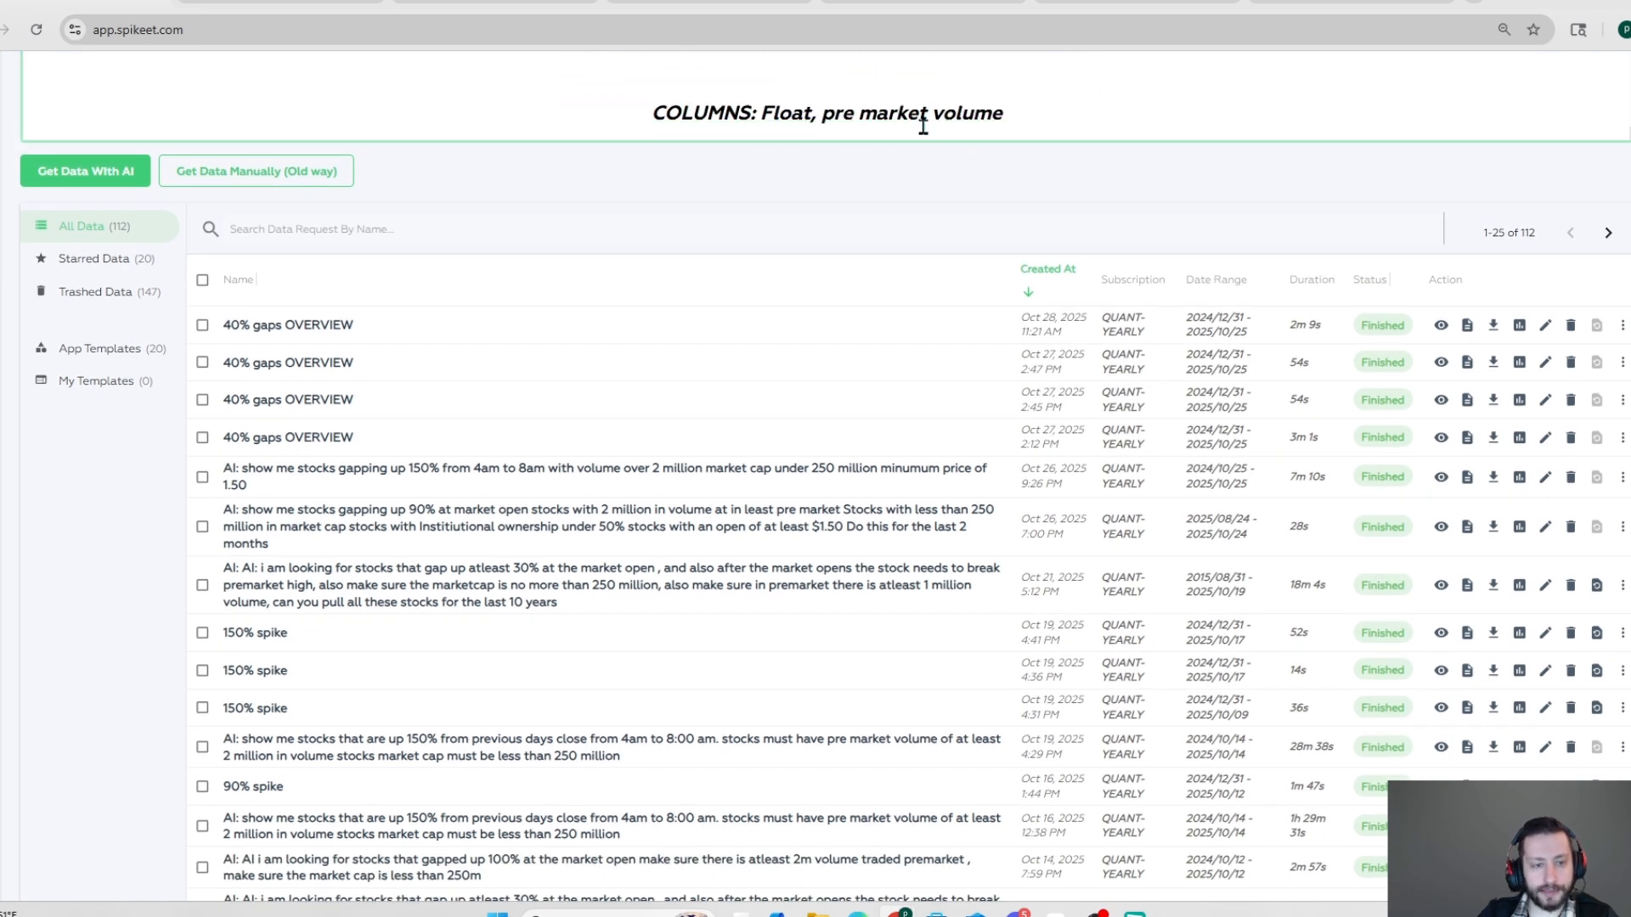
{"action": "scroll", "coordinate": [1050, 200], "scroll_direction": "up", "scroll_amount": 1}
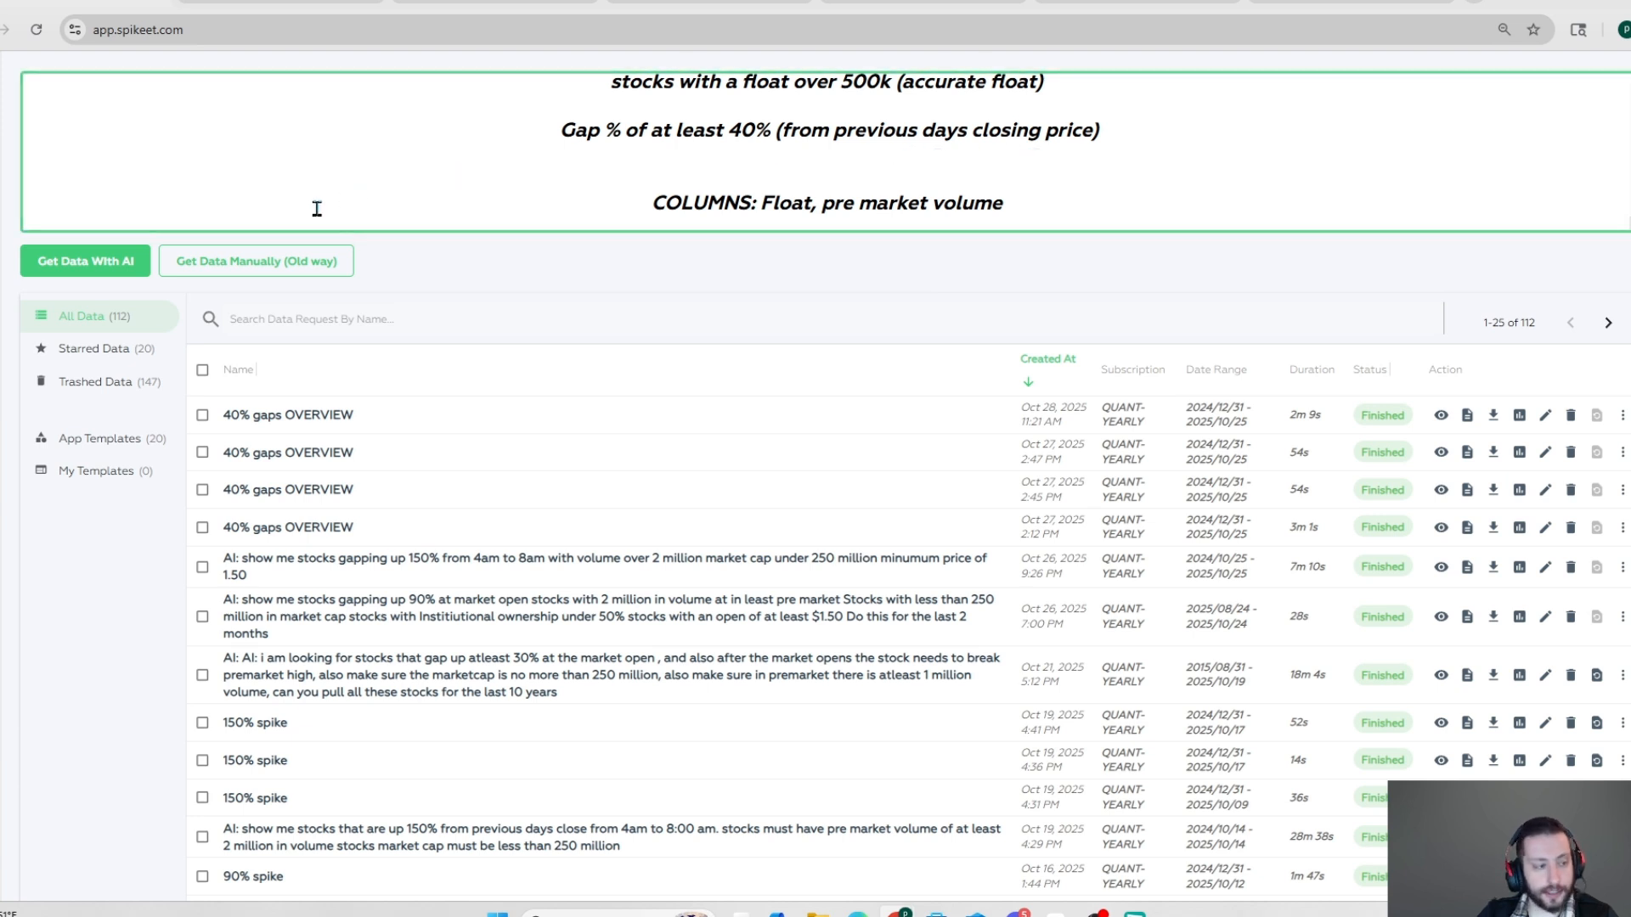
{"action": "left_click", "coordinate": [130, 269]}
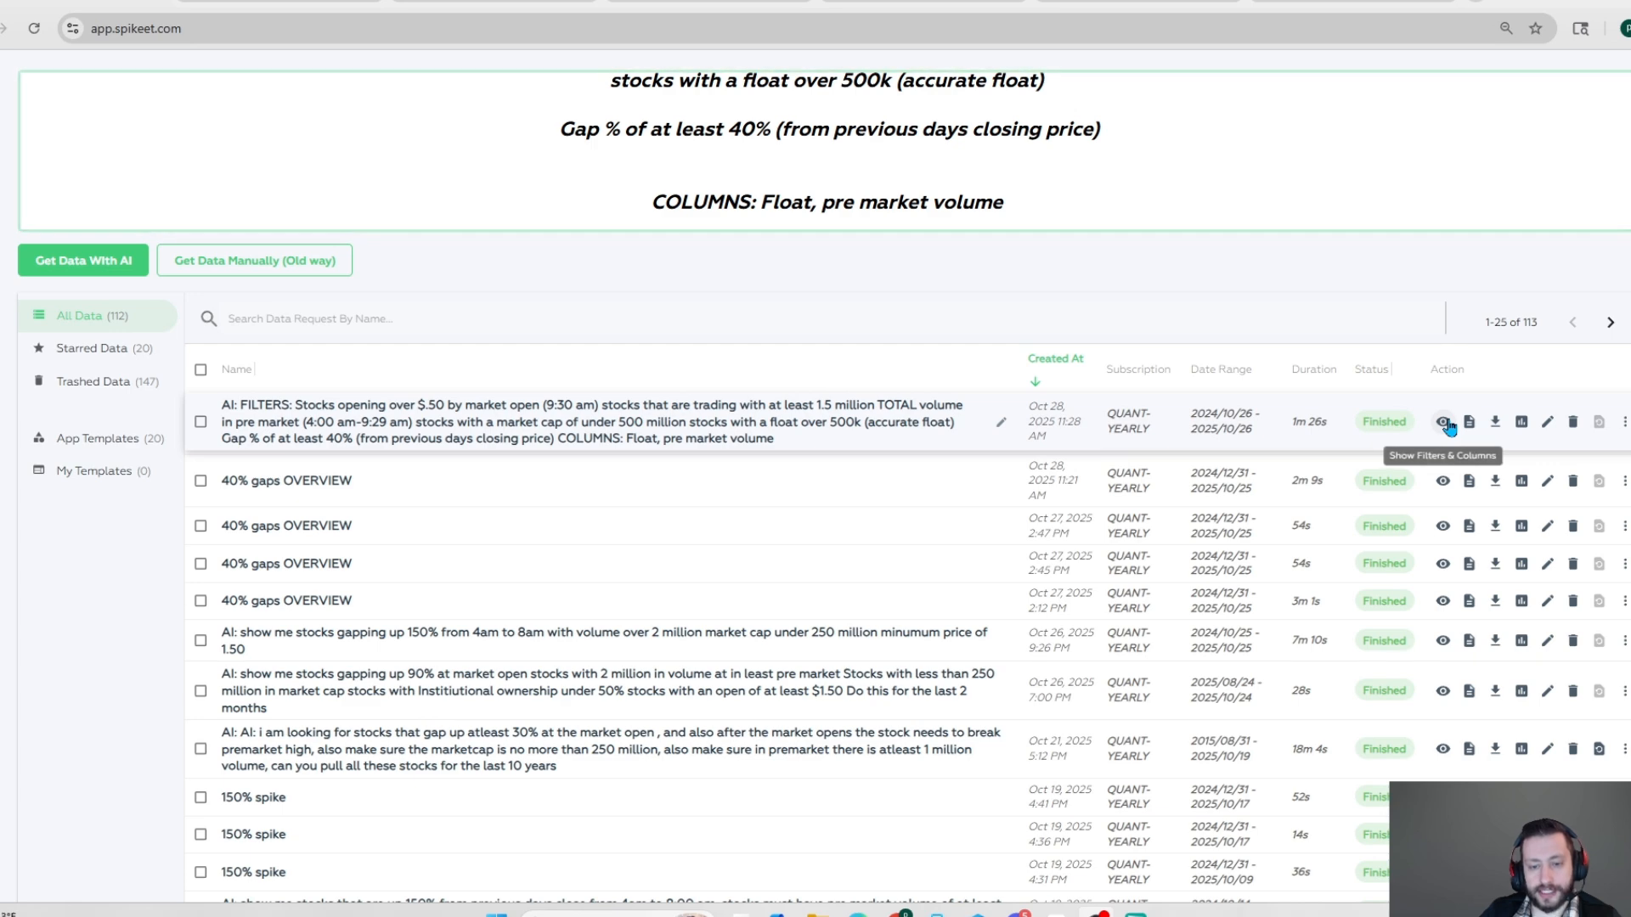
Step: Examine the date range, filters and columns of the finished AI request and compare them with the prompt's criteria
{"action": "left_click", "coordinate": [1446, 425]}
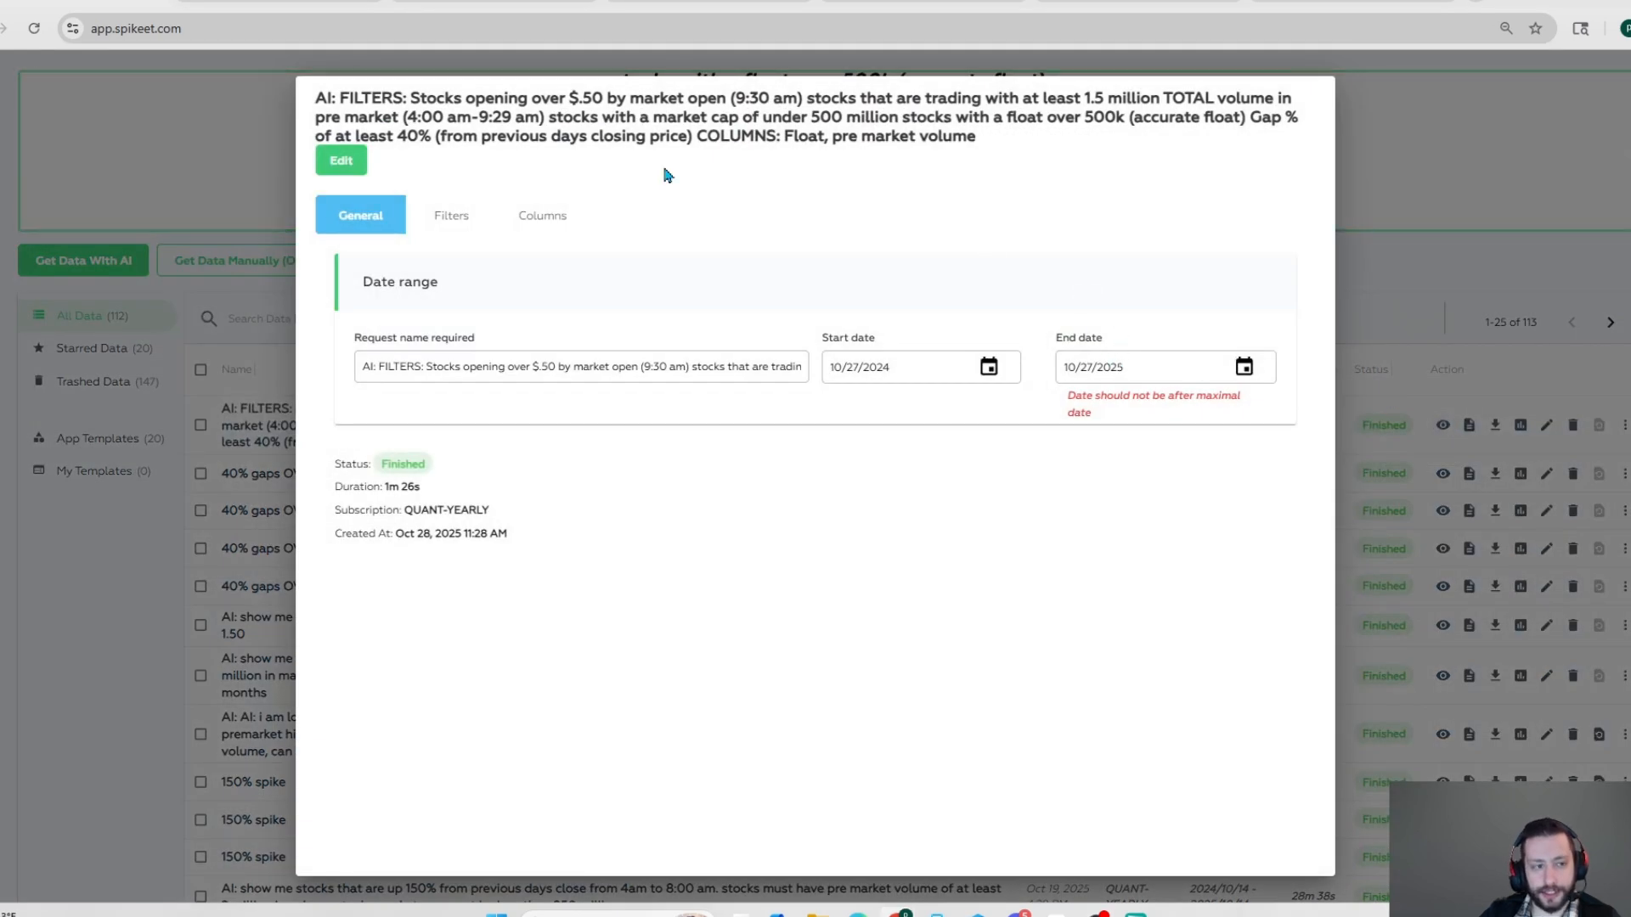
{"action": "left_click", "coordinate": [451, 219]}
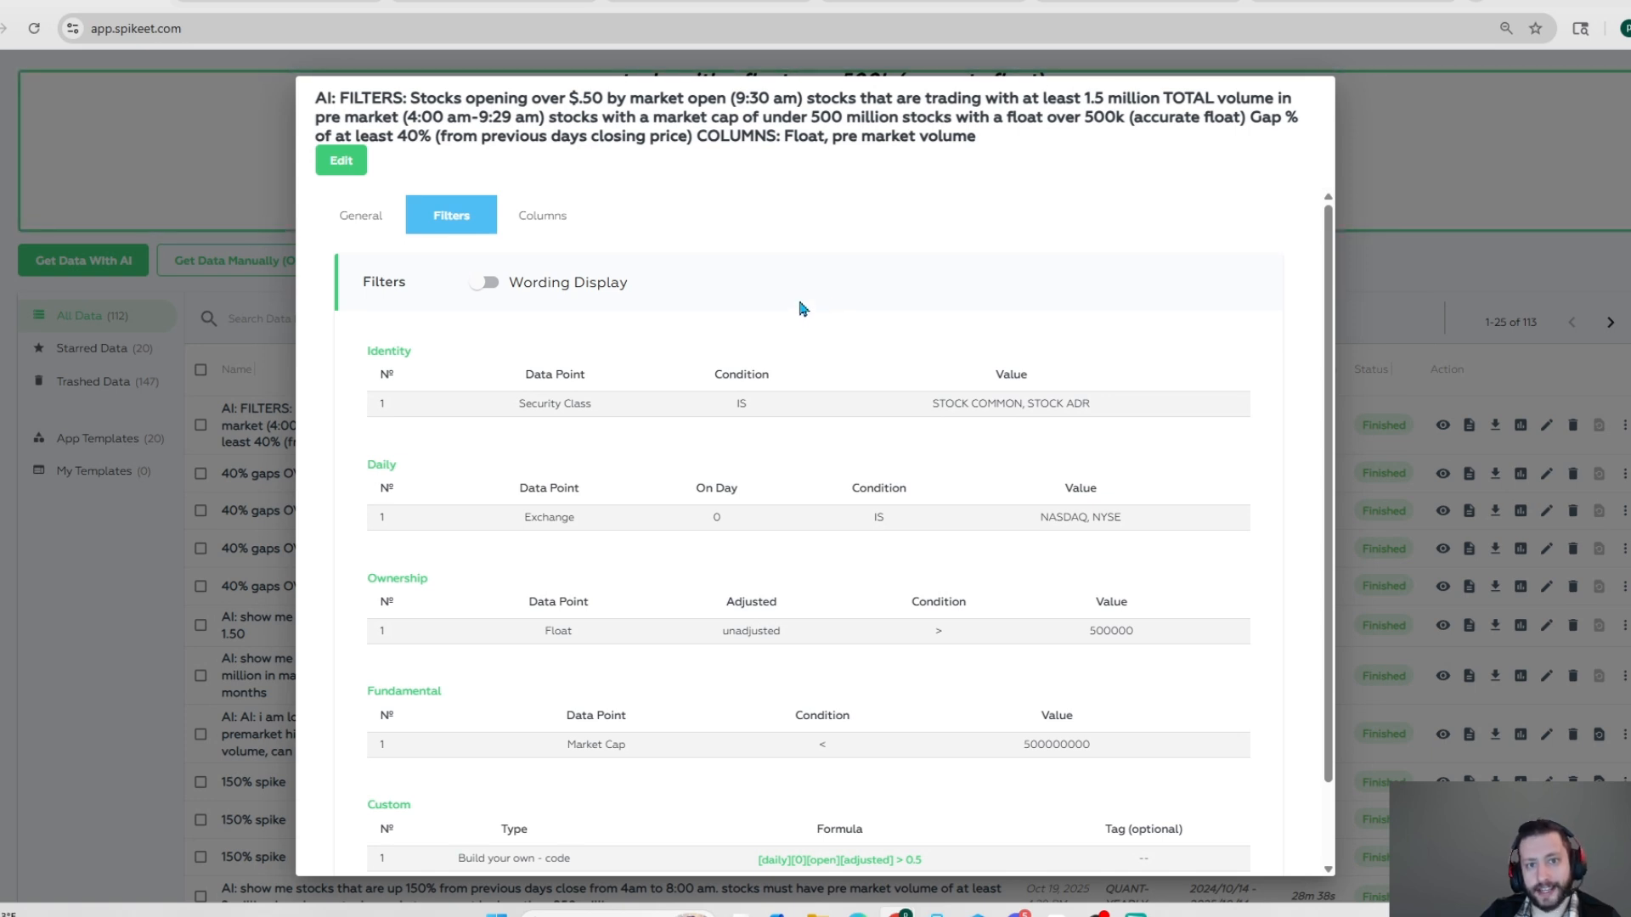
{"action": "scroll", "coordinate": [803, 309], "scroll_direction": "down", "scroll_amount": 1}
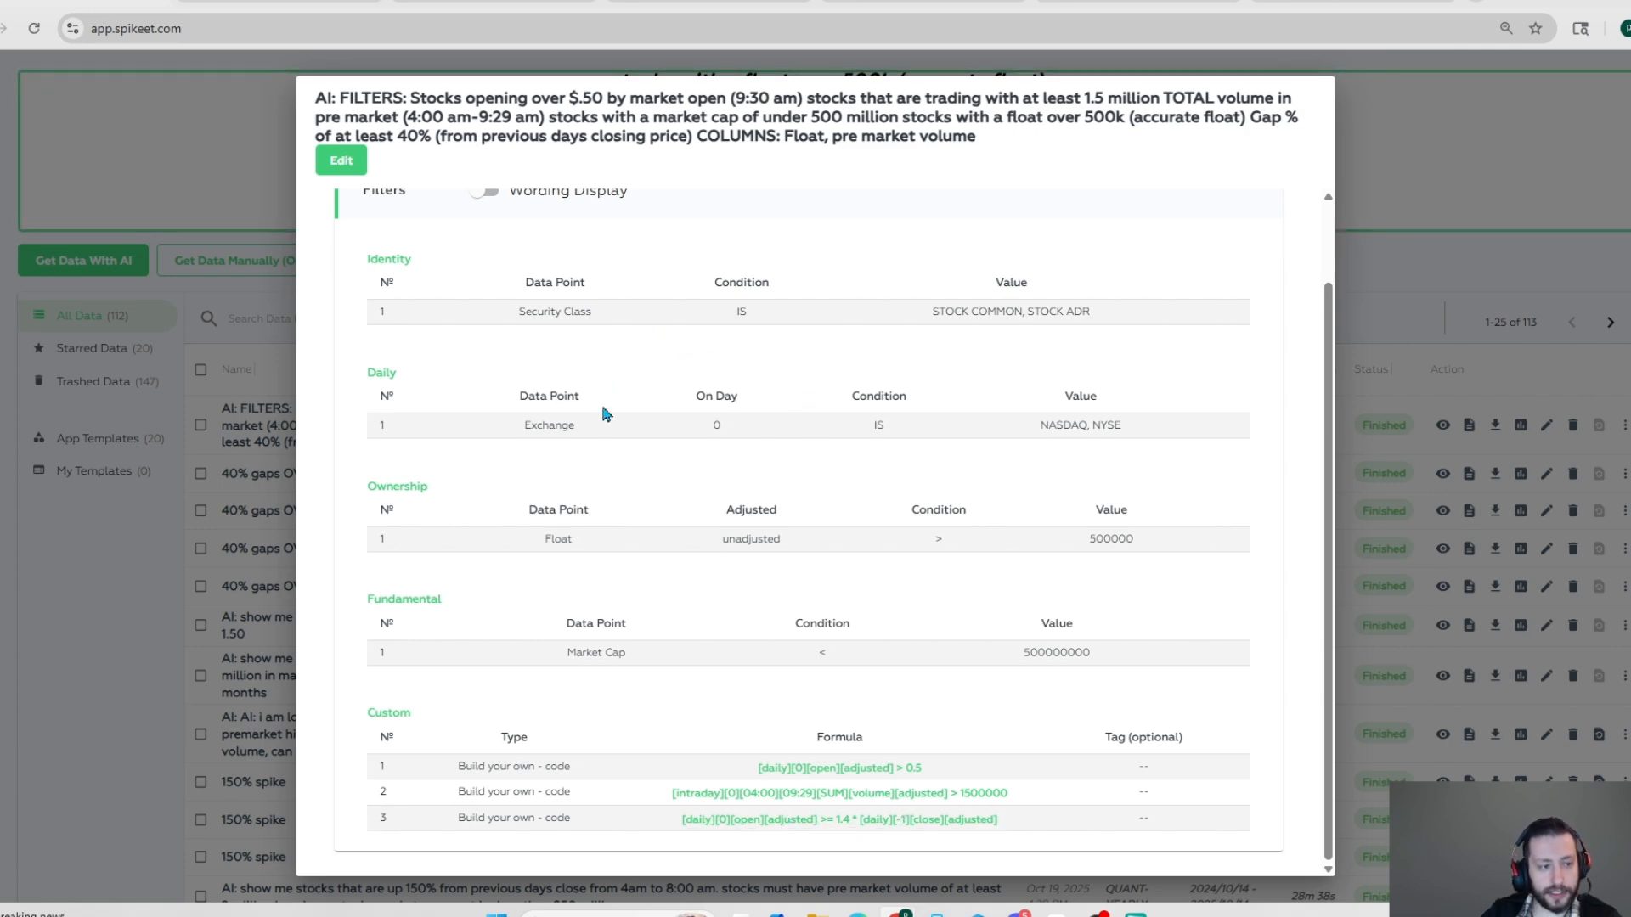
{"action": "scroll", "coordinate": [606, 413], "scroll_direction": "up", "scroll_amount": 2}
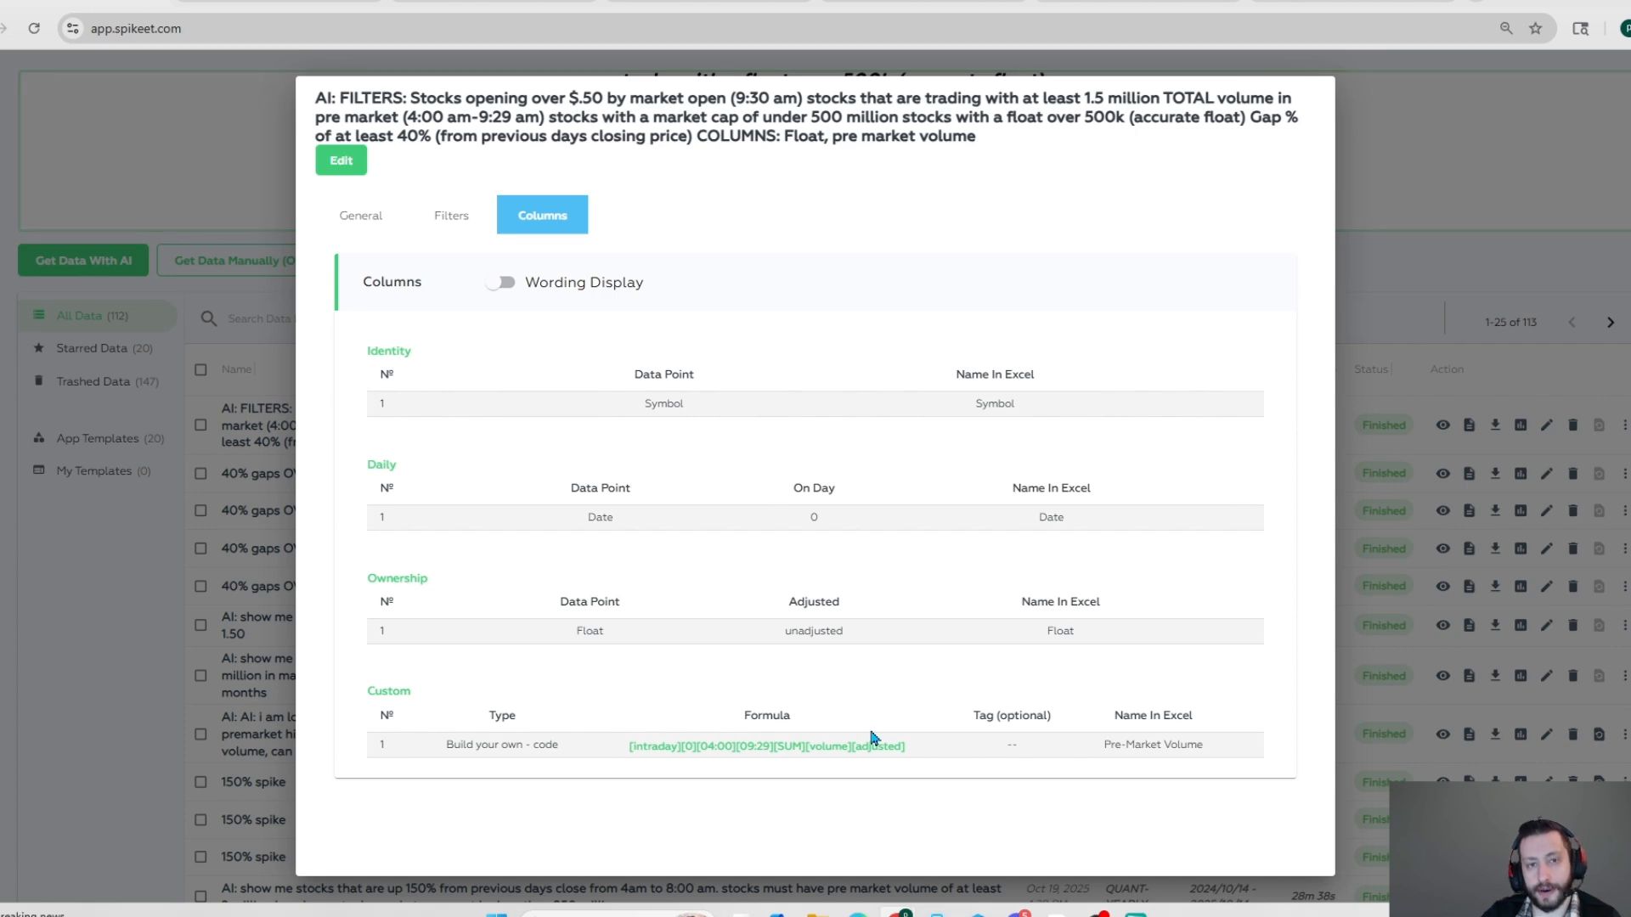
{"action": "left_click", "coordinate": [1392, 146]}
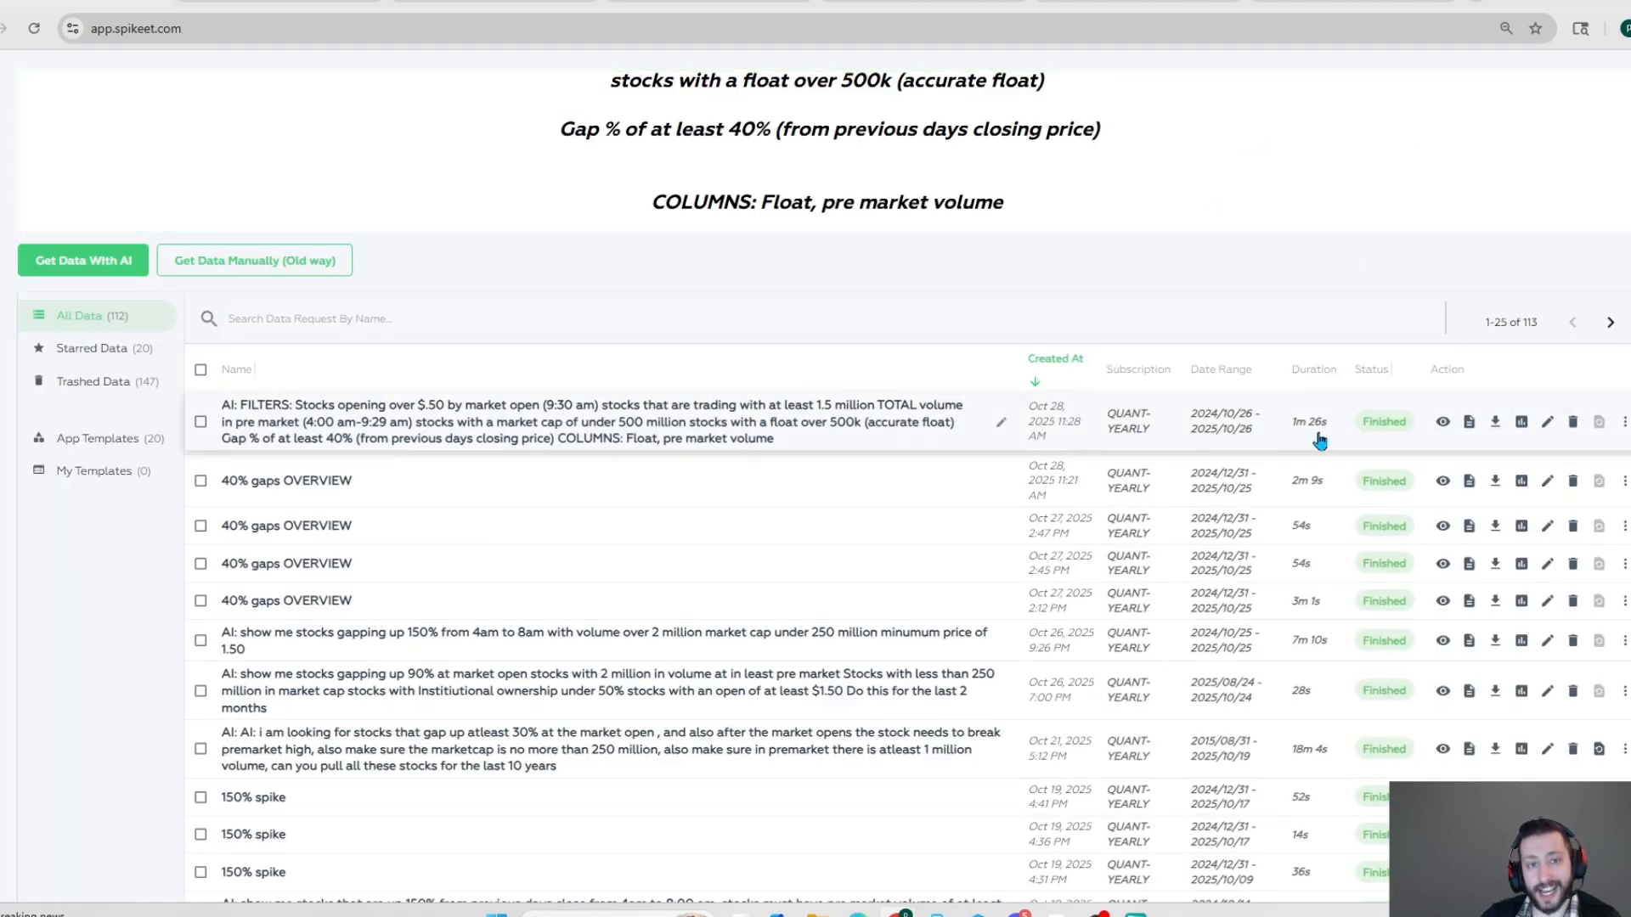
{"action": "scroll", "coordinate": [1012, 195], "scroll_direction": "up", "scroll_amount": 3}
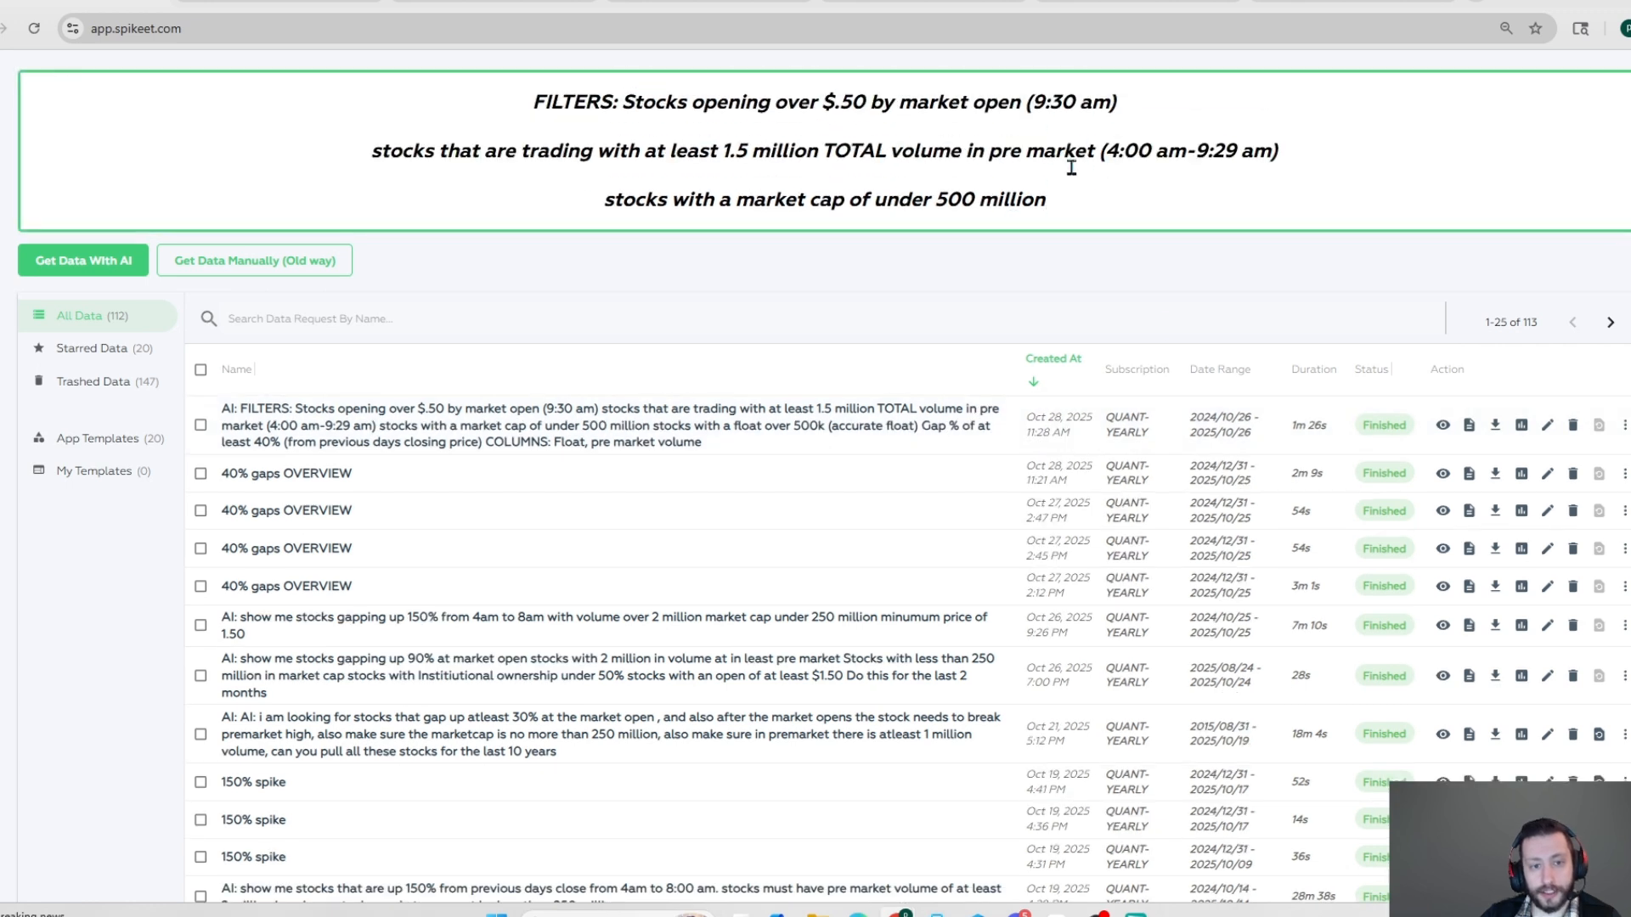